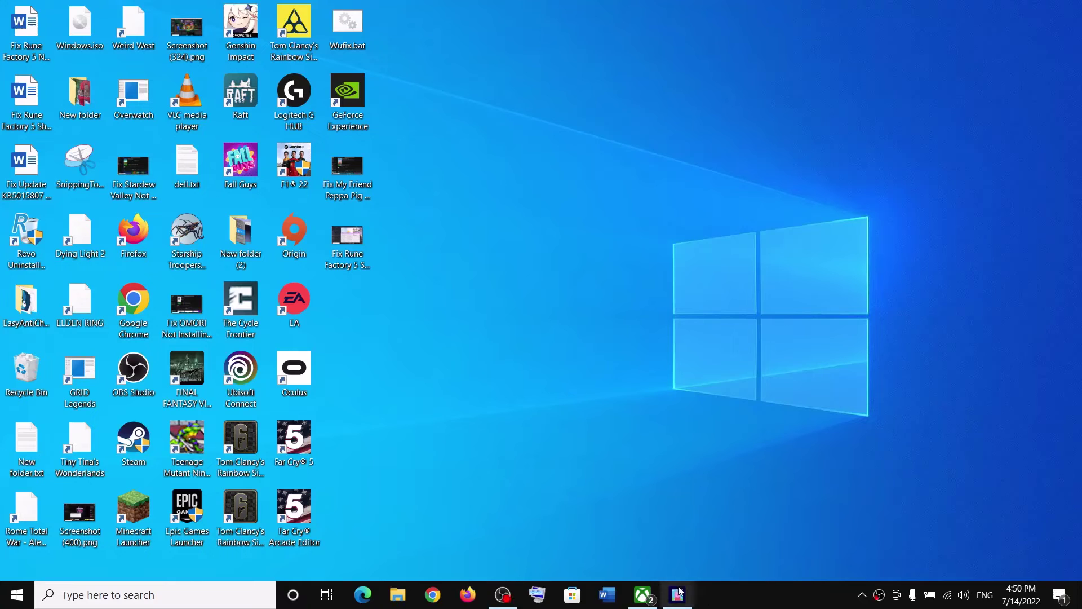
Open the Xbox app and bring up My Friend Peppa Pig's Xbox welcome-back sign-in dialog
{"action": "left_click", "coordinate": [643, 595]}
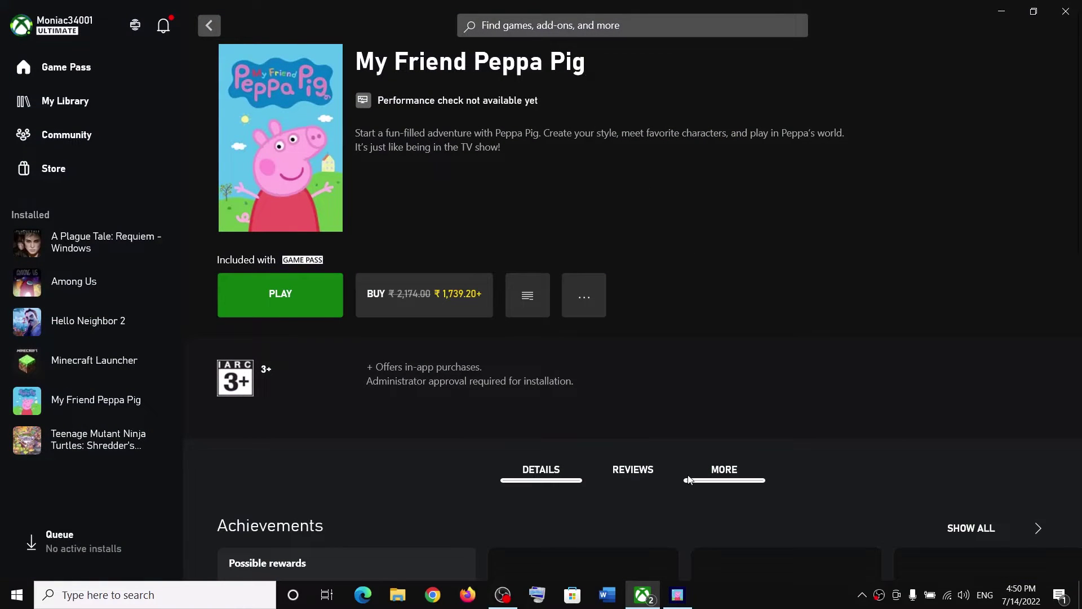
{"action": "left_click", "coordinate": [674, 598]}
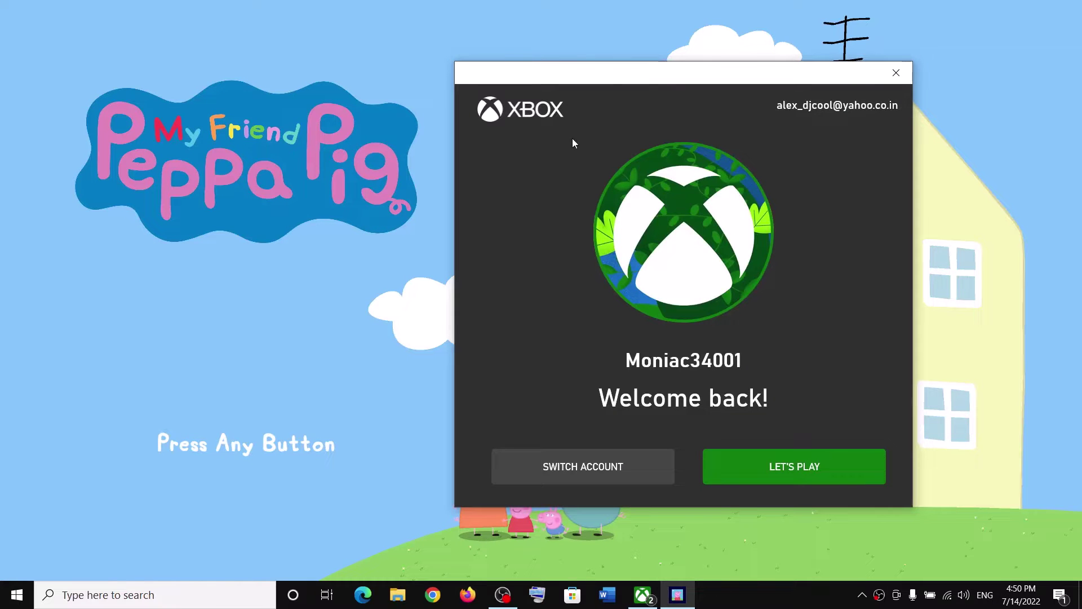
{"action": "left_click_drag", "start_coordinate": [608, 75], "coordinate": [619, 74]}
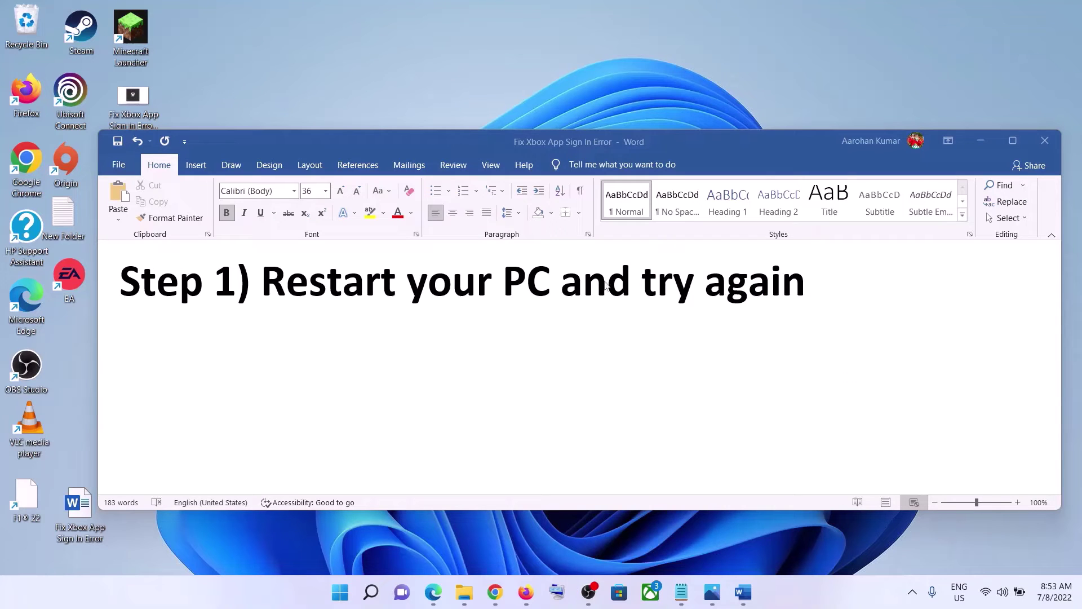
Check the Start power options, then select the guide's 'Start Xbox Services' heading
{"action": "left_click", "coordinate": [340, 591]}
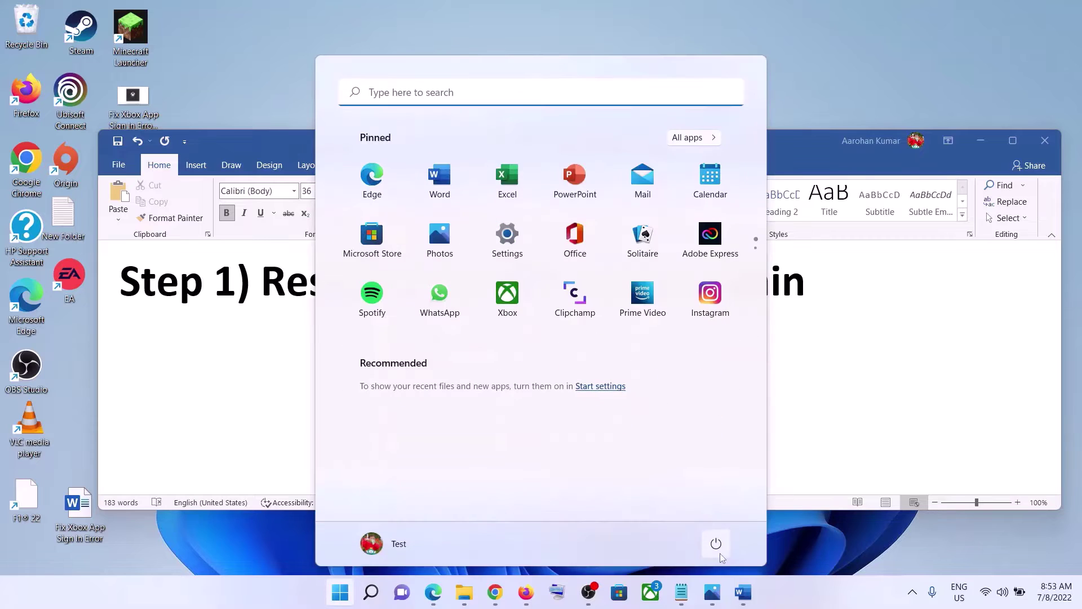
{"action": "left_click", "coordinate": [719, 551]}
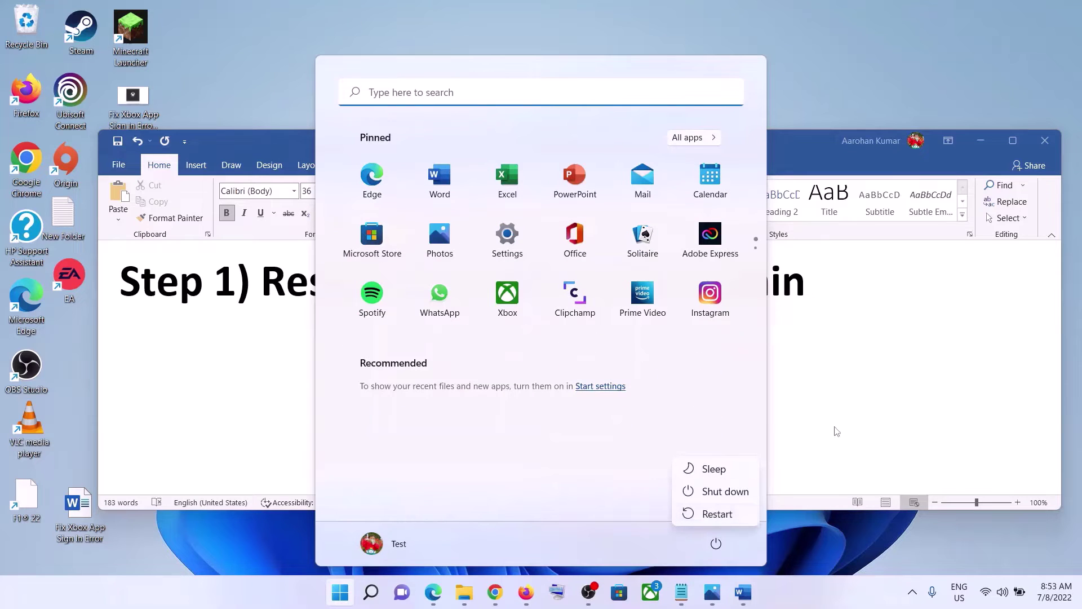
{"action": "key", "text": "Escape"}
{"action": "key", "text": "Escape"}
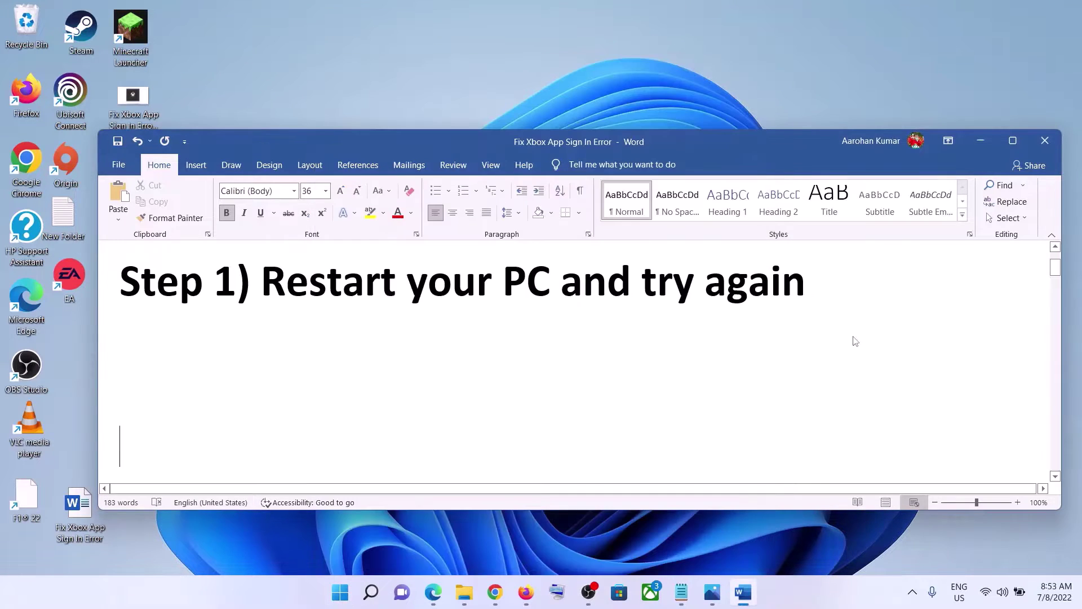
{"action": "left_click", "coordinate": [711, 308]}
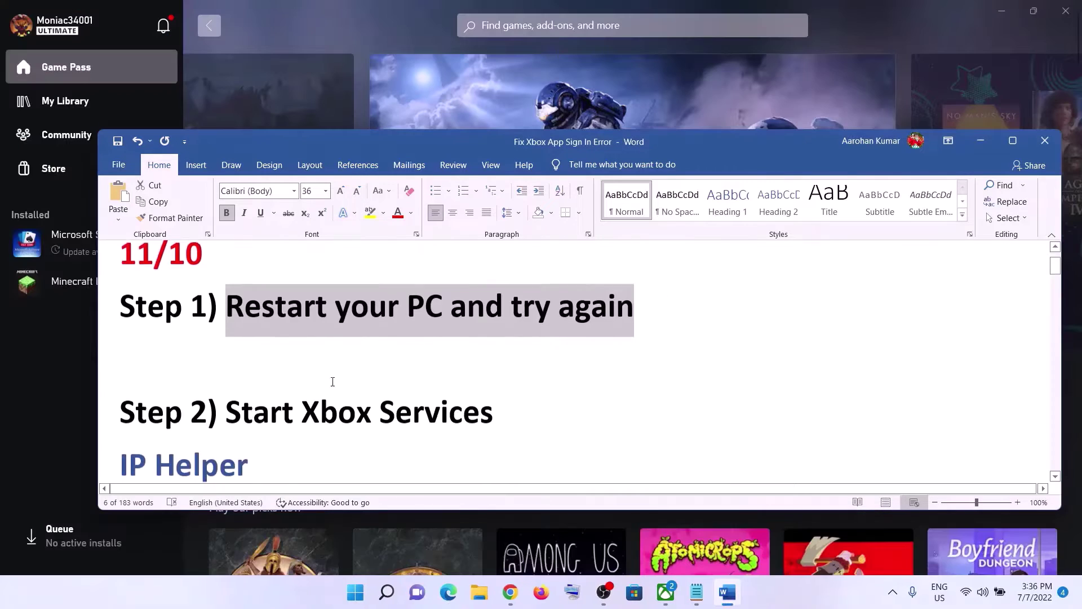
{"action": "left_click_drag", "start_coordinate": [238, 410], "coordinate": [493, 410]}
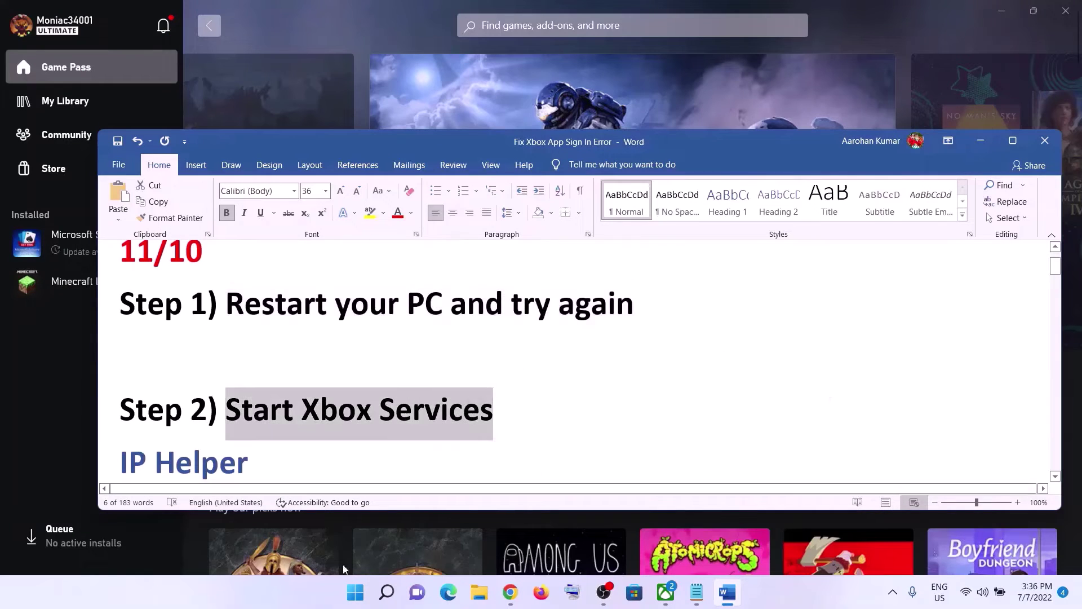
{"action": "left_click", "coordinate": [355, 595]}
{"action": "type", "text": "system"}
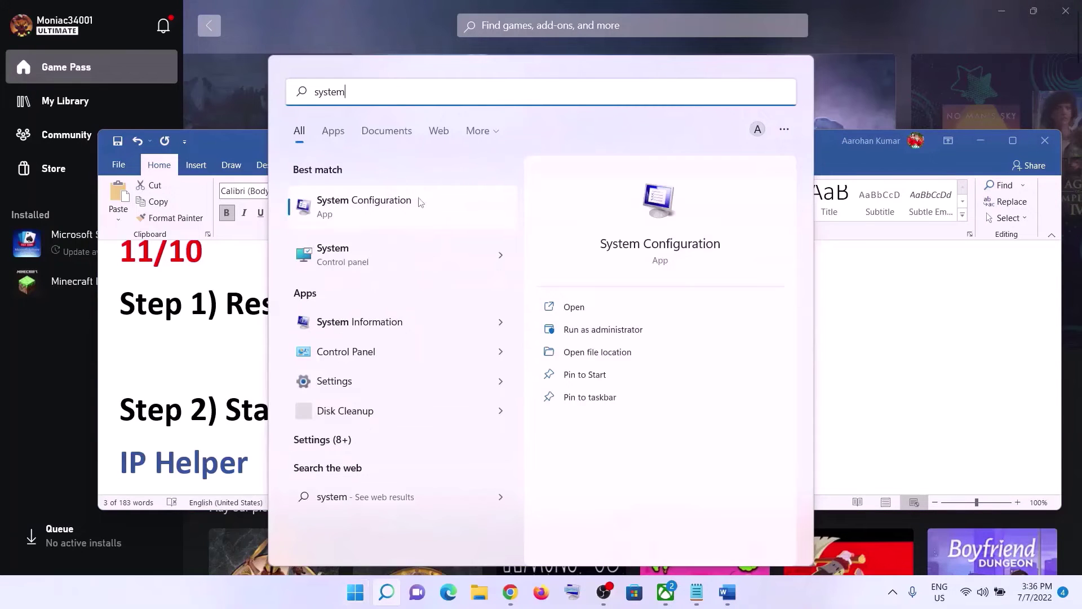
{"action": "left_click", "coordinate": [439, 210]}
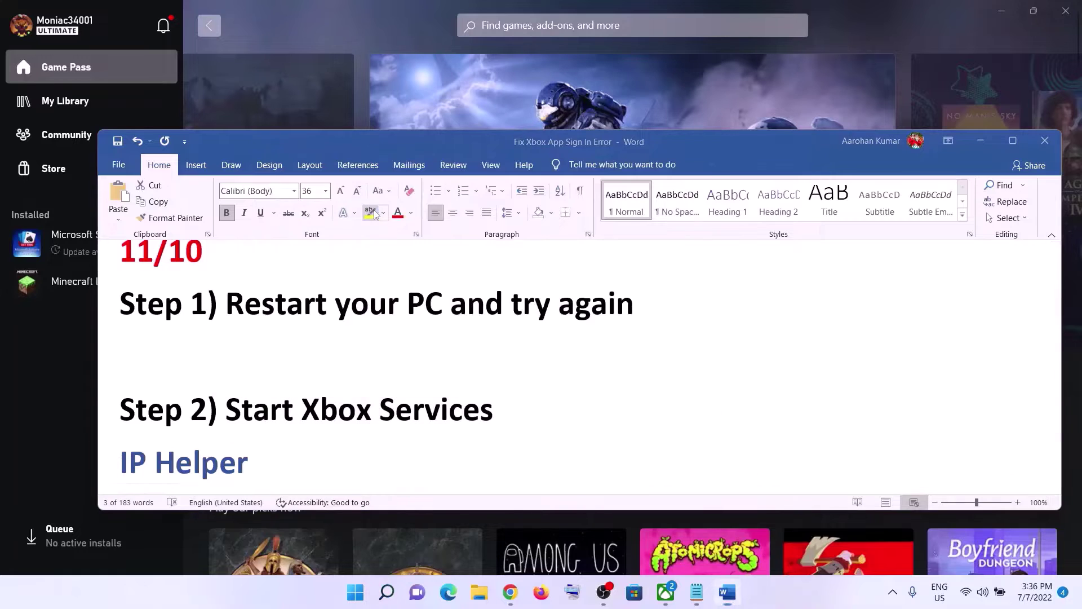
{"action": "left_click", "coordinate": [434, 186]}
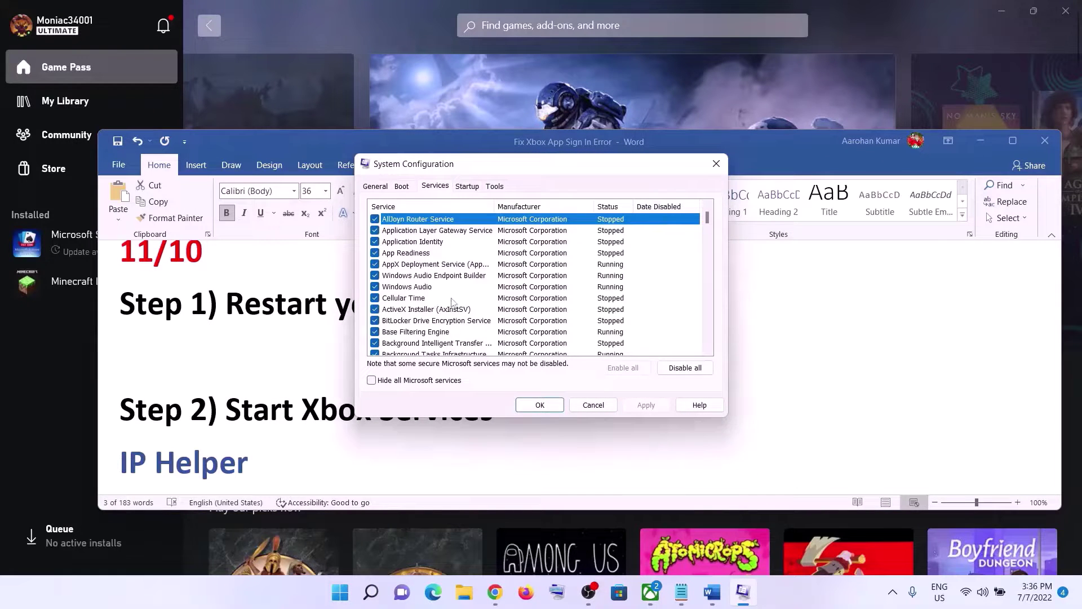
{"action": "key", "text": "x"}
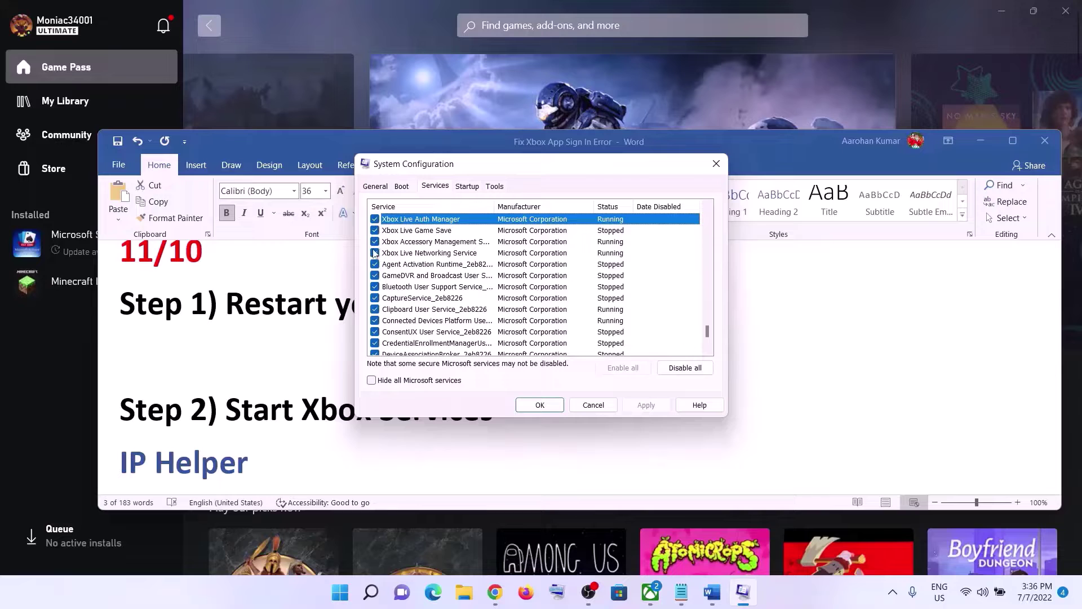
{"action": "left_click", "coordinate": [540, 405]}
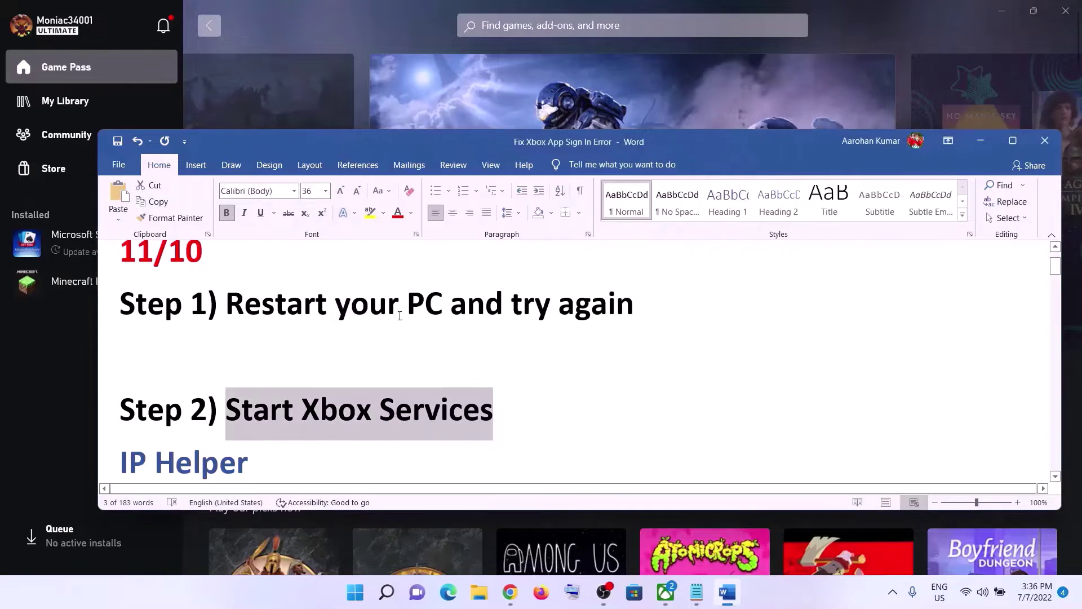
Search 'services' in Start, open Services and jump to the Xbox entries
{"action": "scroll", "coordinate": [347, 414], "scroll_direction": "down", "scroll_amount": 3}
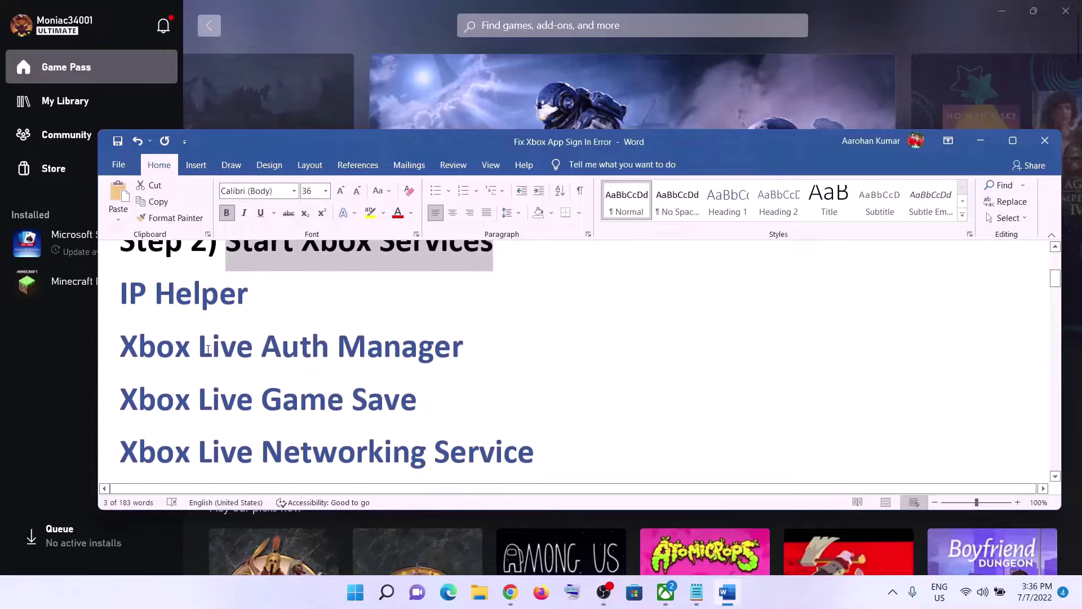
{"action": "left_click", "coordinate": [356, 591]}
{"action": "type", "text": "ser"}
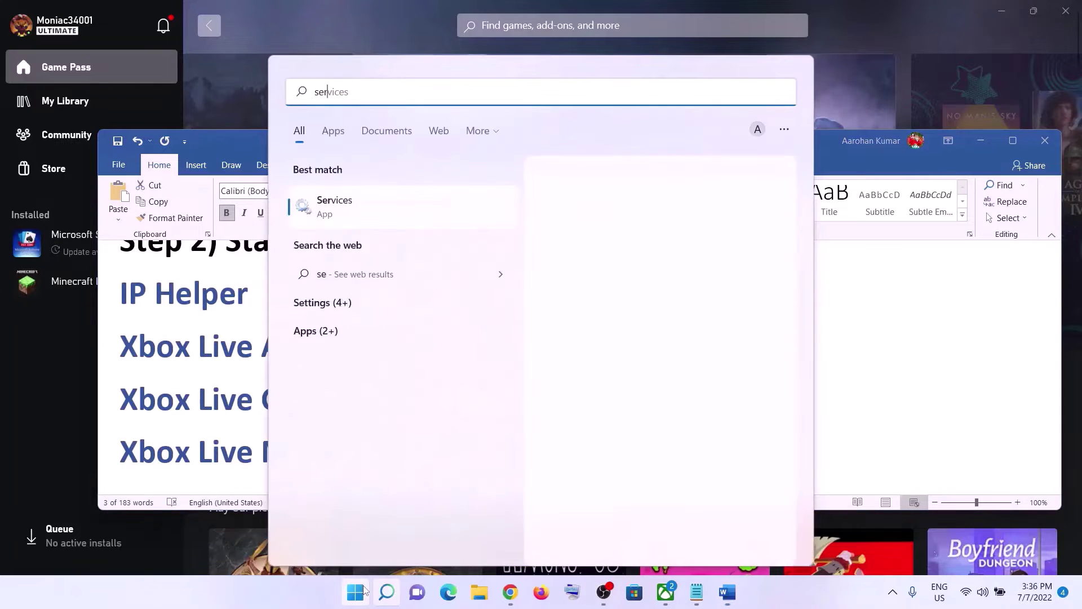
{"action": "type", "text": "vices"}
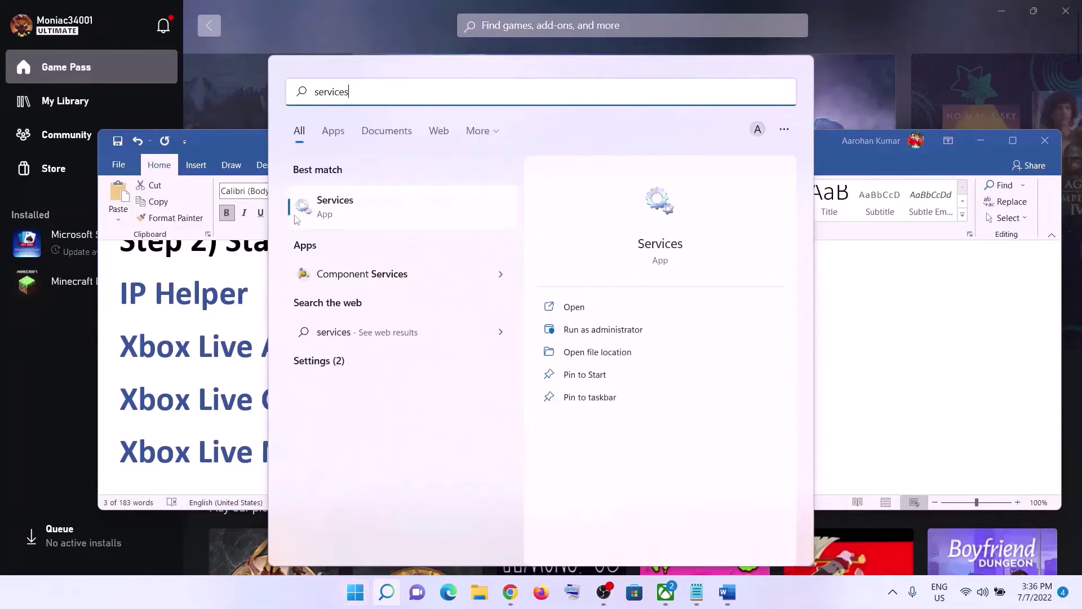
{"action": "left_click", "coordinate": [394, 215]}
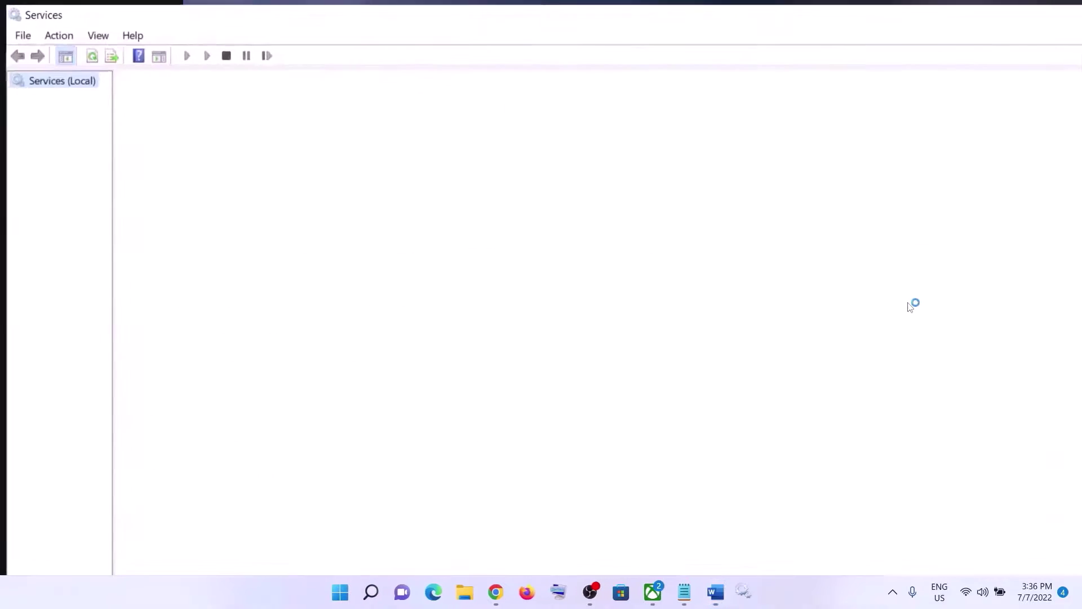
{"action": "left_click", "coordinate": [433, 390]}
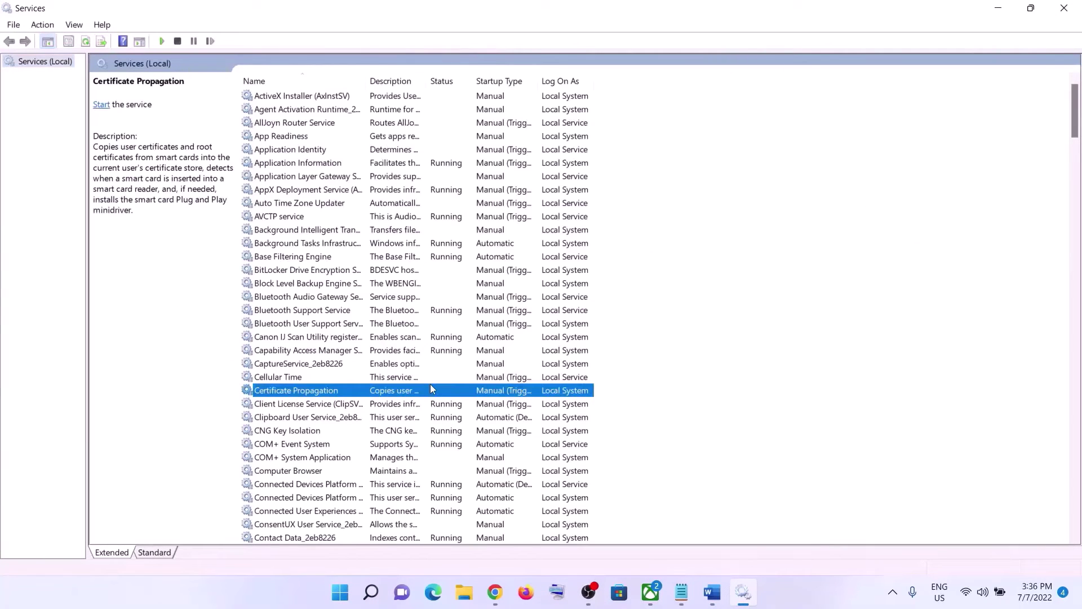
{"action": "key", "text": "x"}
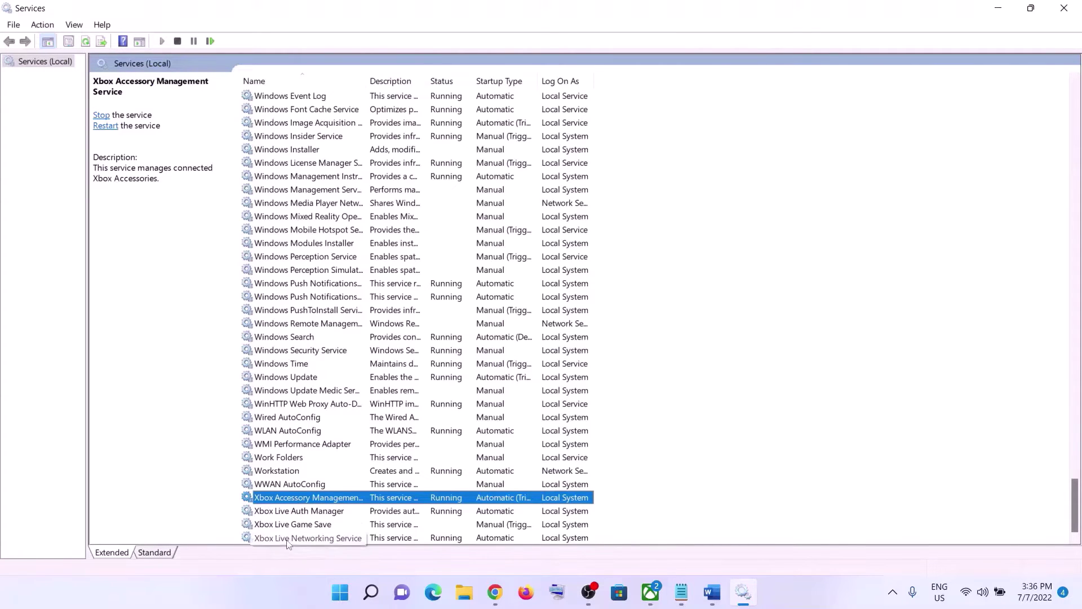
Set Xbox Accessory Management Service to Automatic startup and apply it
{"action": "double_click", "coordinate": [326, 497]}
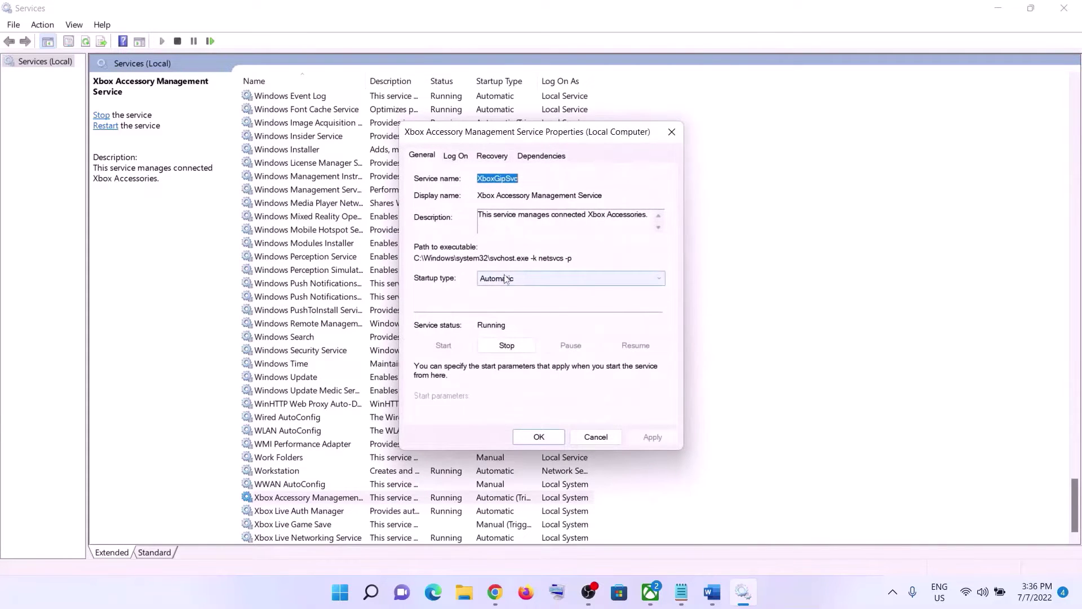
{"action": "left_click", "coordinate": [513, 282]}
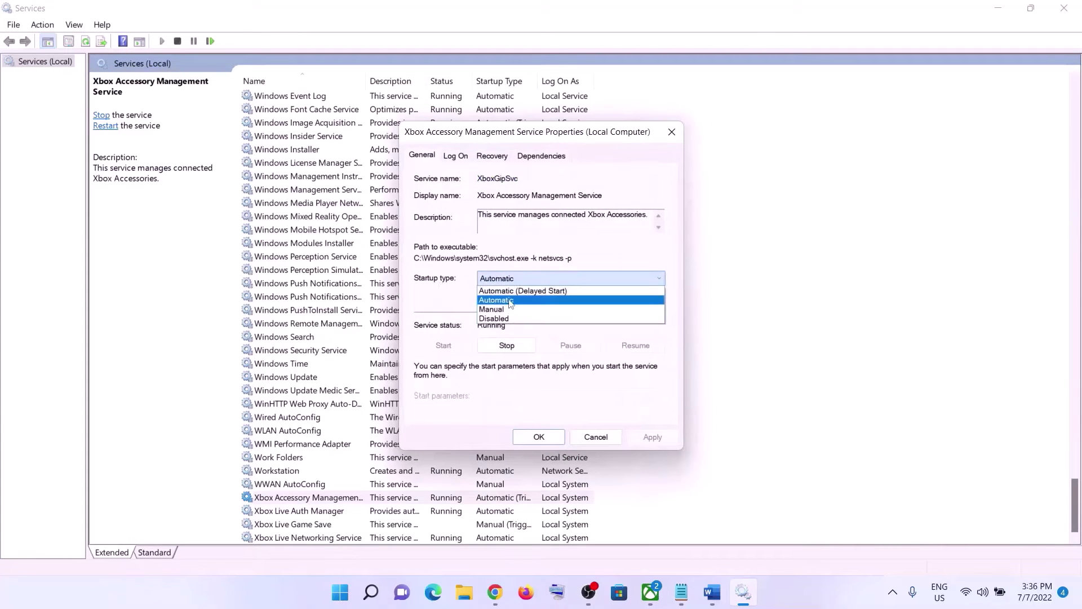
{"action": "left_click", "coordinate": [510, 303]}
{"action": "left_click", "coordinate": [643, 441]}
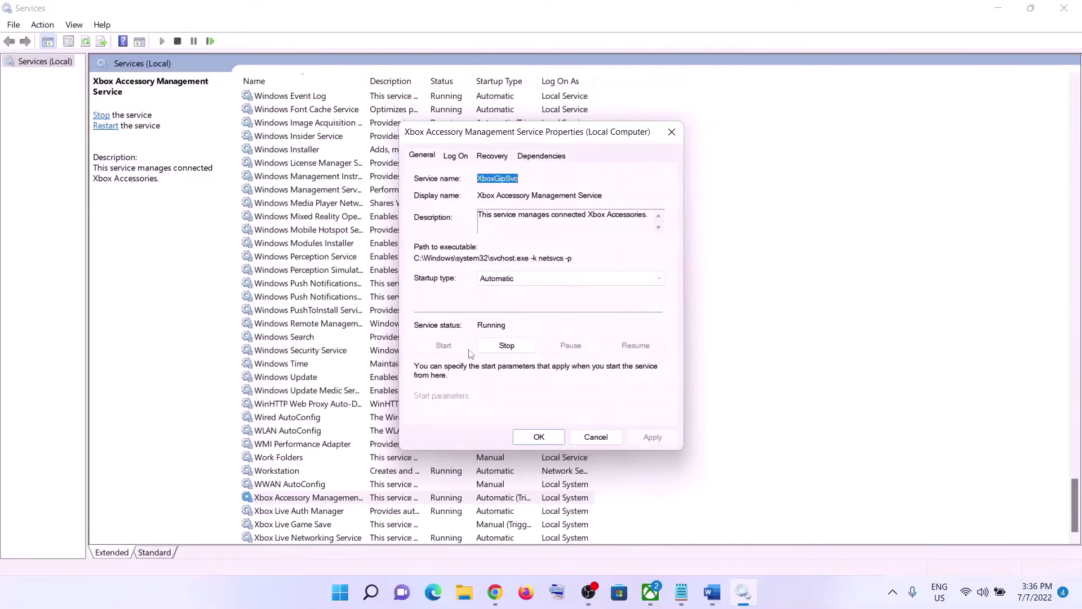
{"action": "left_click", "coordinate": [533, 434]}
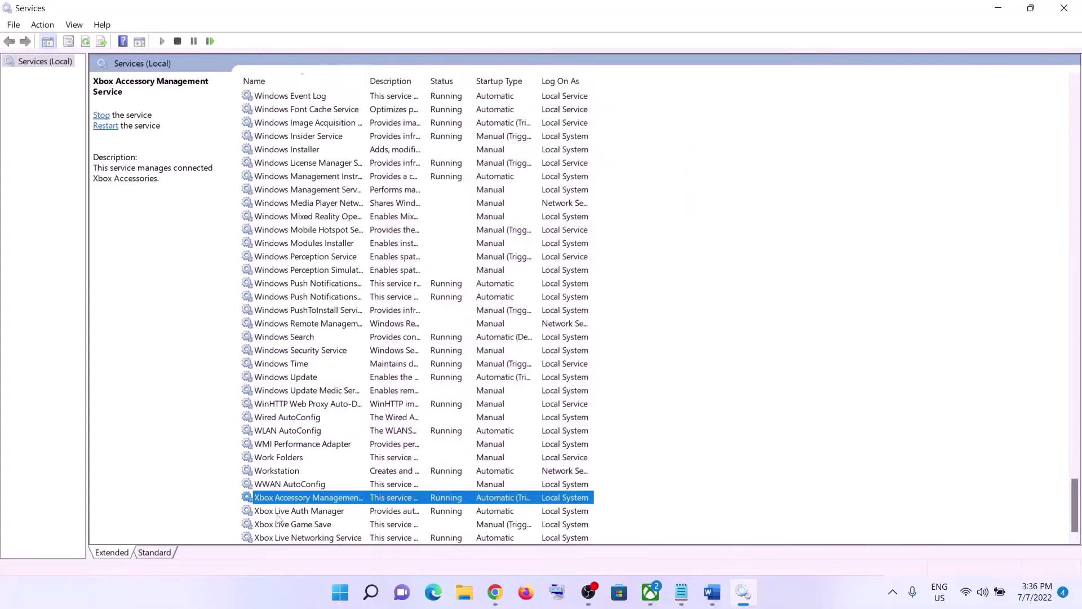
Set Xbox Live Auth Manager to Automatic startup and apply it
{"action": "key", "text": "Down"}
{"action": "key", "text": "Return"}
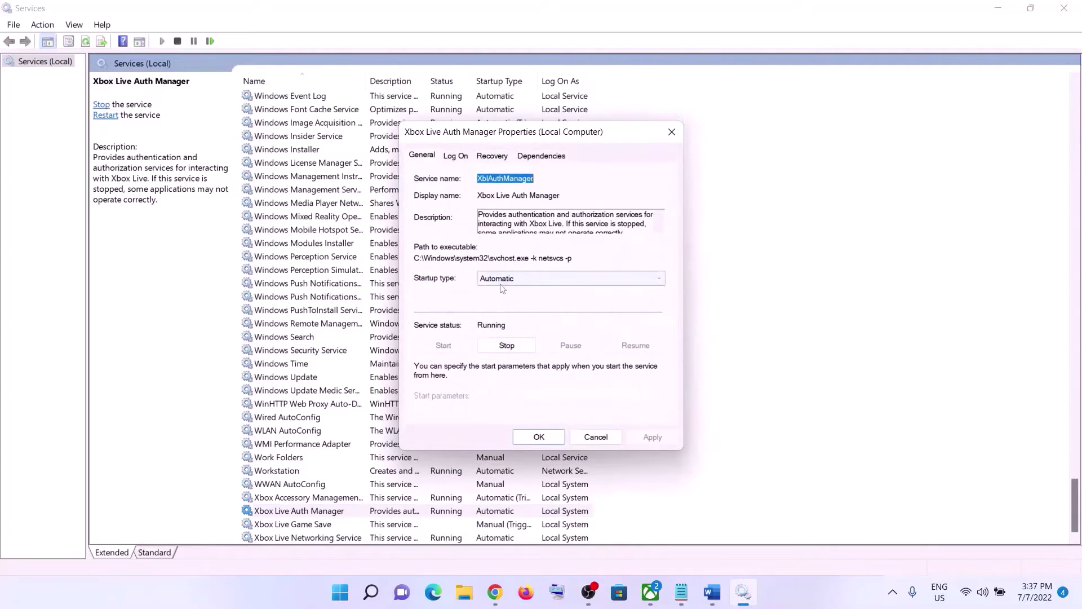
{"action": "left_click", "coordinate": [507, 279]}
{"action": "left_click", "coordinate": [500, 303]}
{"action": "left_click", "coordinate": [650, 438]}
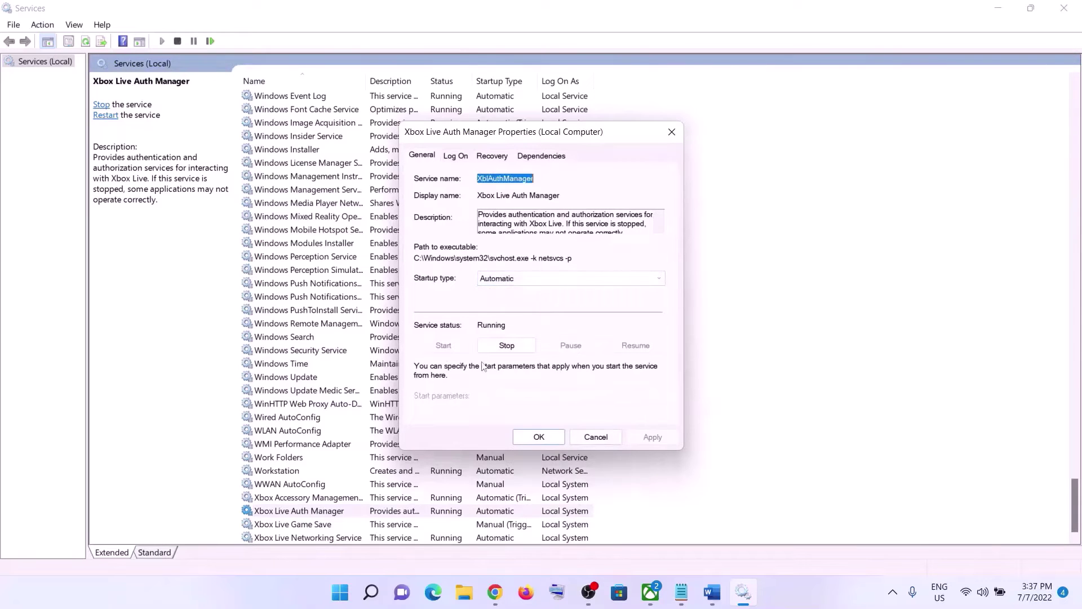
{"action": "left_click", "coordinate": [537, 437]}
Set Xbox Live Game Save to Automatic startup and start the service
{"action": "key", "text": "Down"}
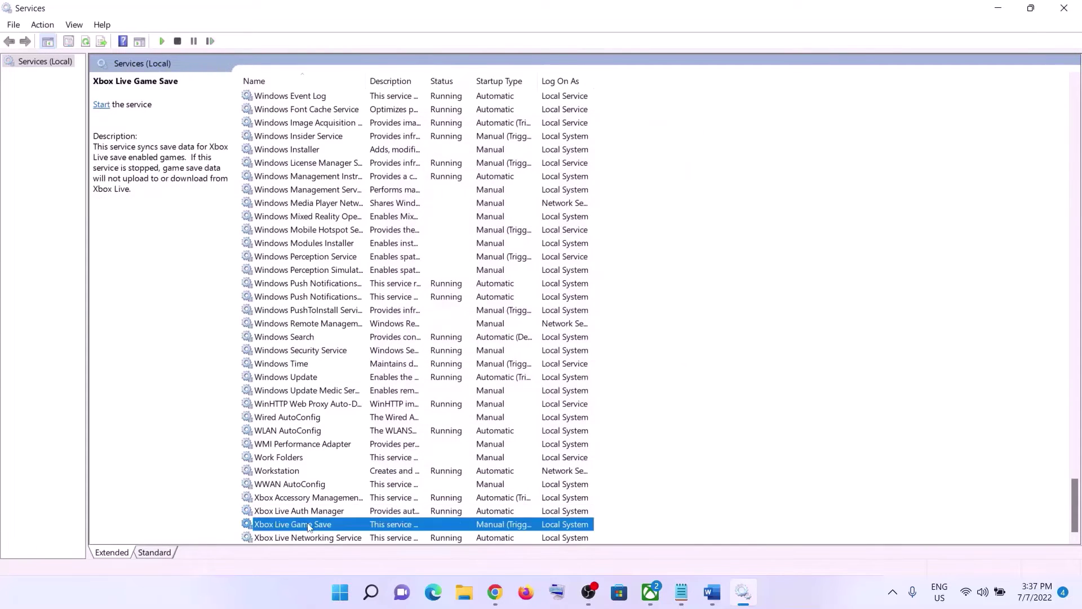
{"action": "key", "text": "Return"}
{"action": "left_click", "coordinate": [563, 278]}
{"action": "left_click", "coordinate": [502, 302]}
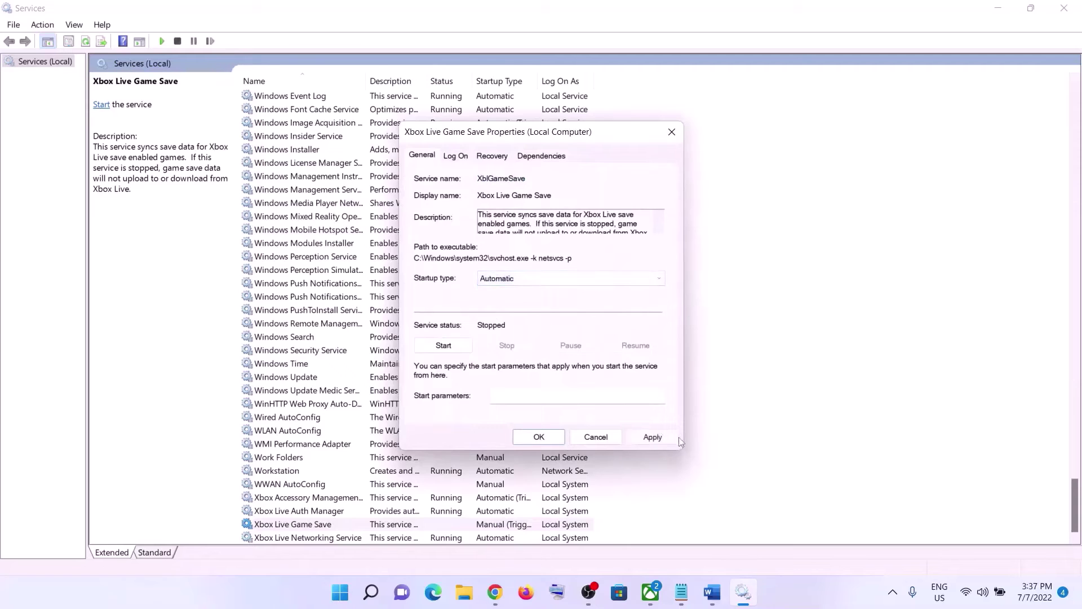
{"action": "left_click", "coordinate": [655, 438]}
{"action": "left_click", "coordinate": [443, 345]}
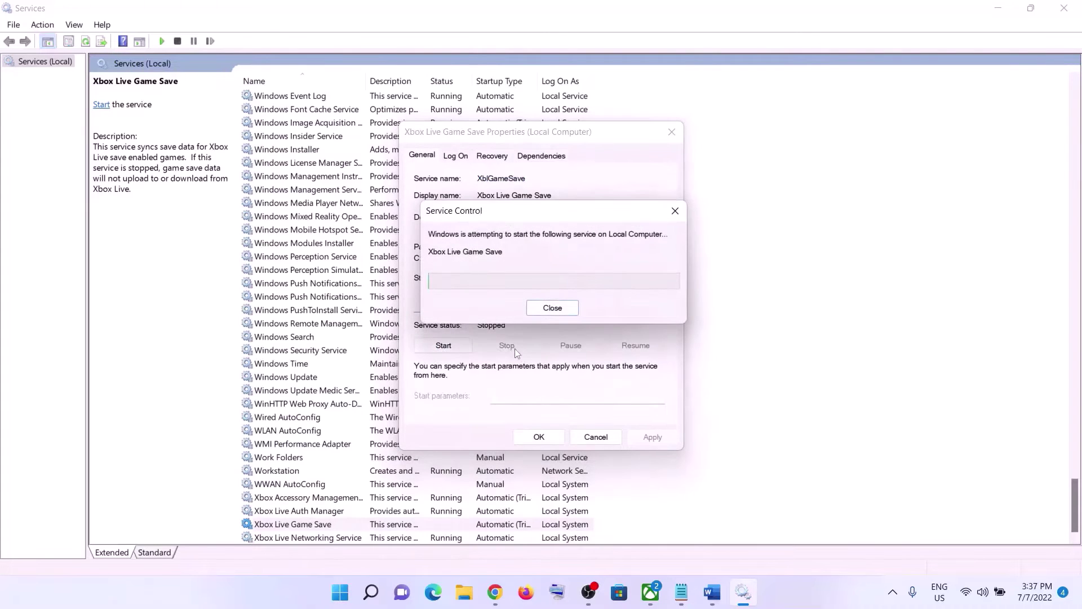
{"action": "left_click", "coordinate": [539, 437]}
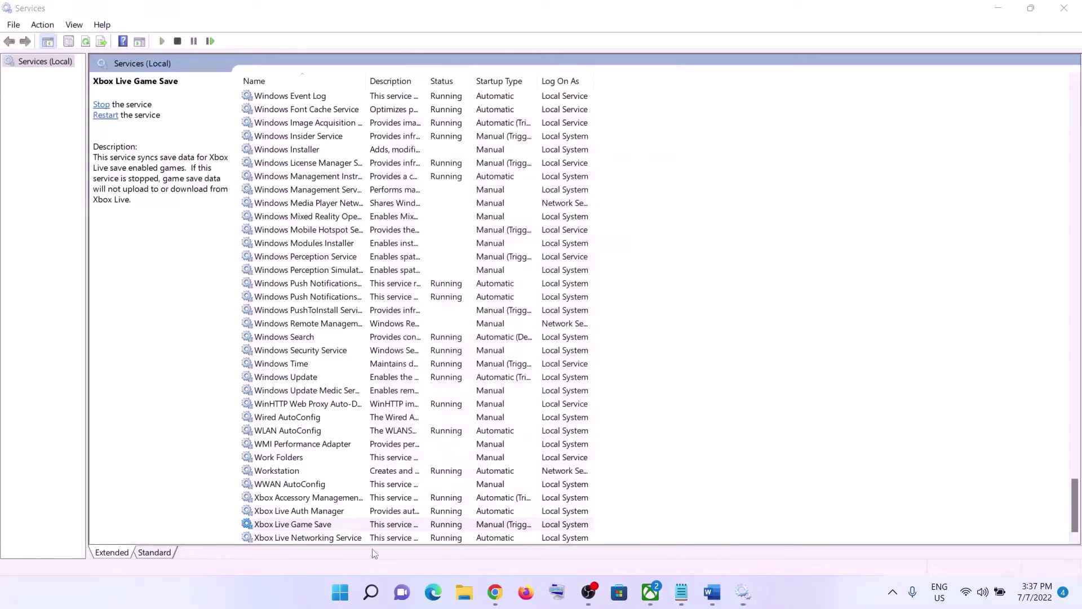
Keep Xbox Live Networking Service at Automatic startup and apply it
{"action": "left_click", "coordinate": [410, 539]}
{"action": "double_click", "coordinate": [410, 539]}
{"action": "left_click", "coordinate": [564, 278]}
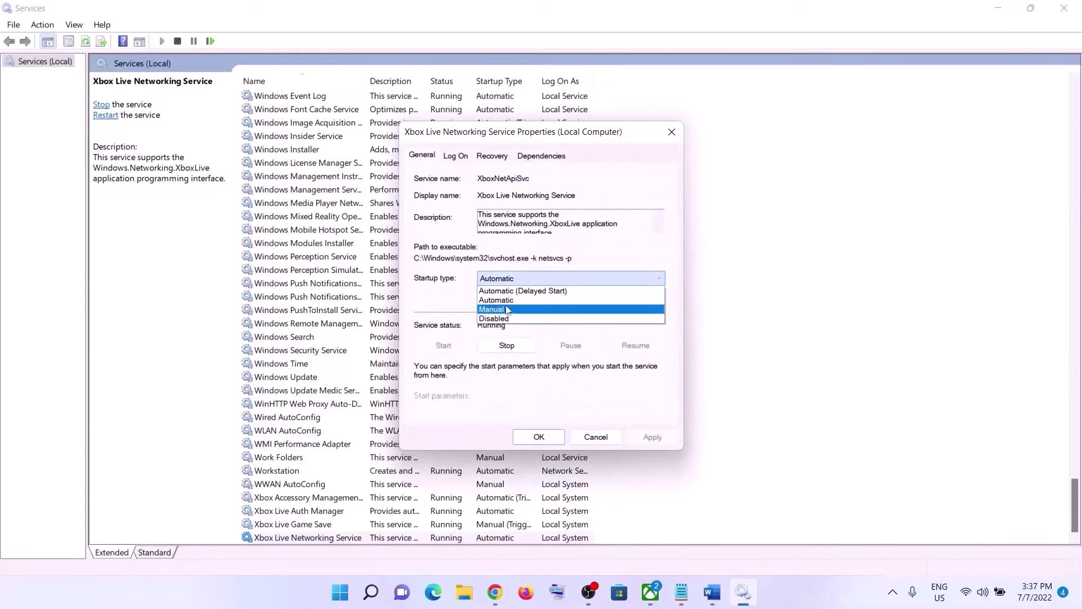
{"action": "left_click", "coordinate": [612, 399]}
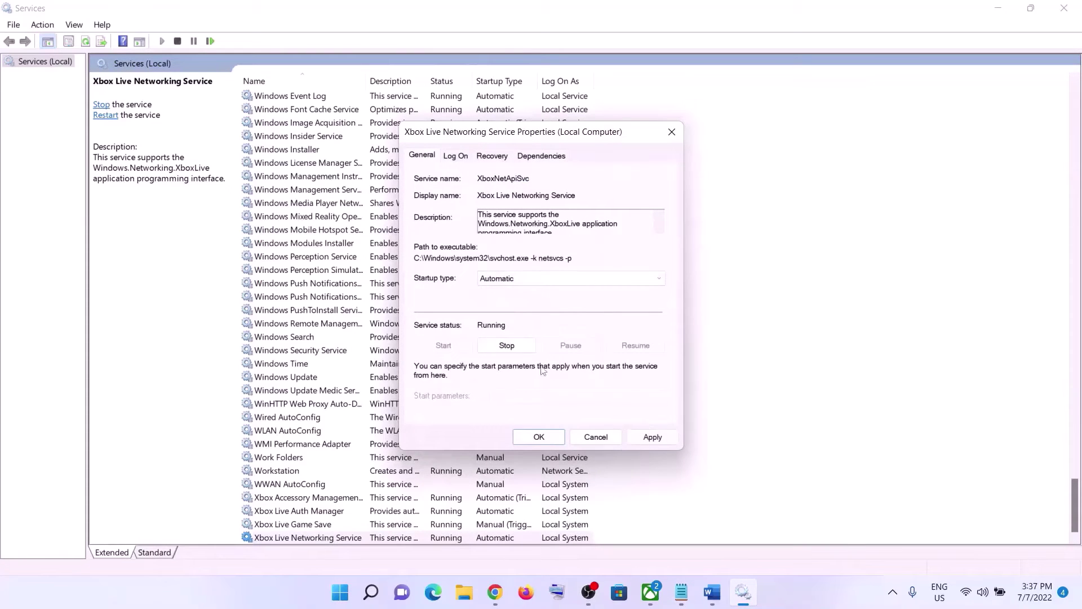
{"action": "left_click", "coordinate": [653, 437]}
{"action": "left_click", "coordinate": [539, 437]}
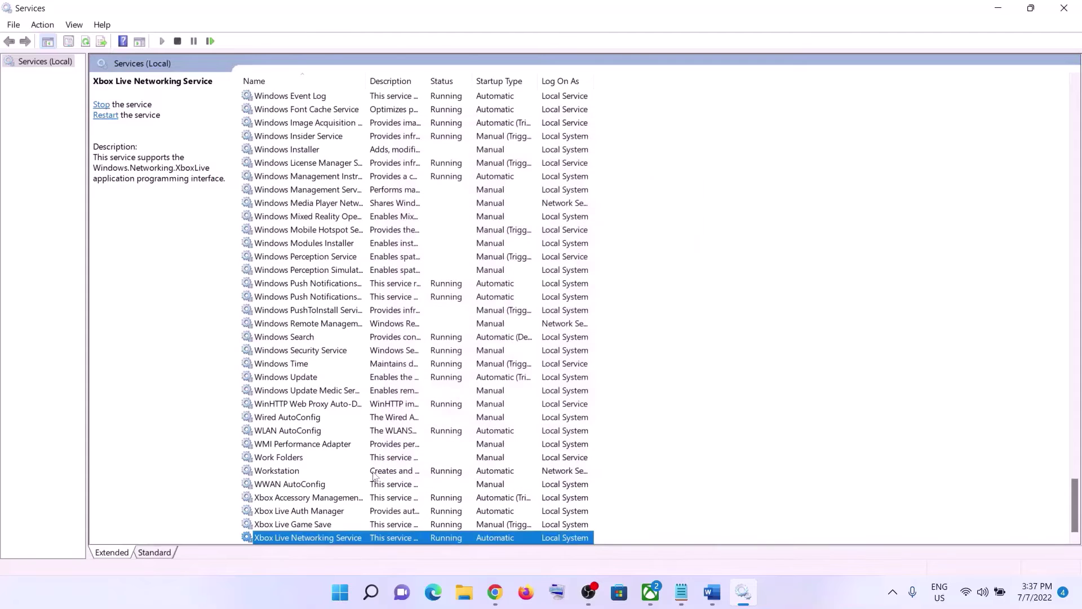
Confirm the Windows Update service is set to Automatic startup
{"action": "left_click", "coordinate": [384, 458]}
{"action": "left_click", "coordinate": [384, 470]}
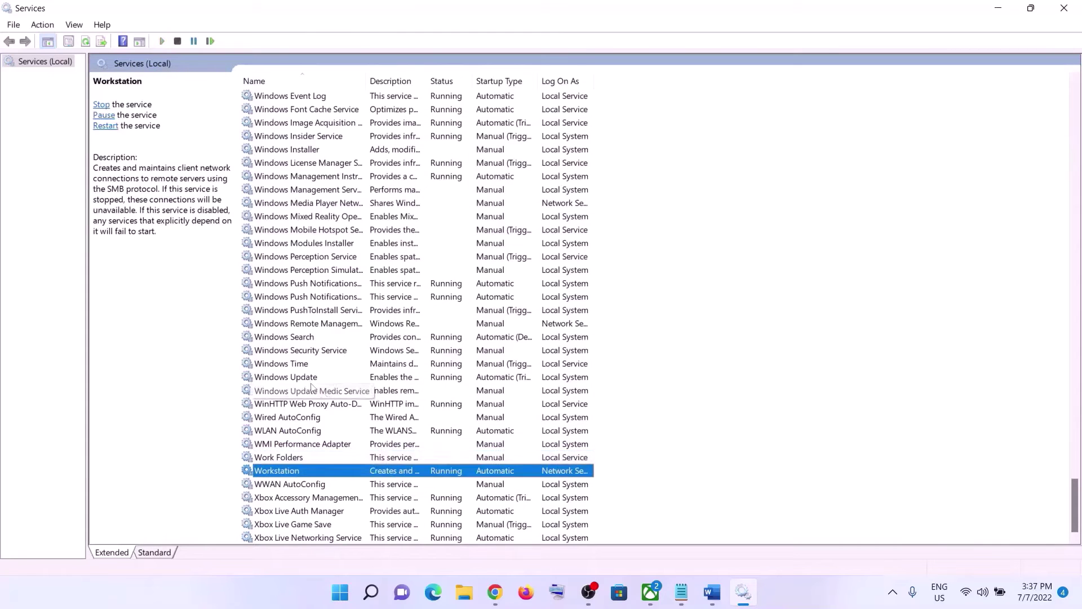
{"action": "left_click", "coordinate": [345, 378]}
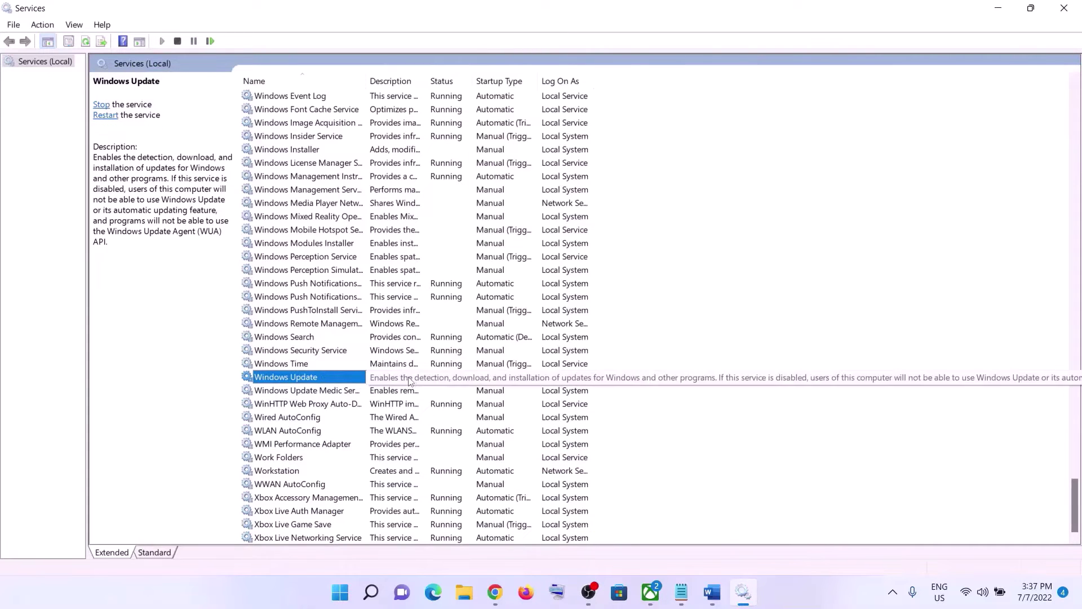
{"action": "double_click", "coordinate": [463, 379]}
{"action": "left_click", "coordinate": [550, 278]}
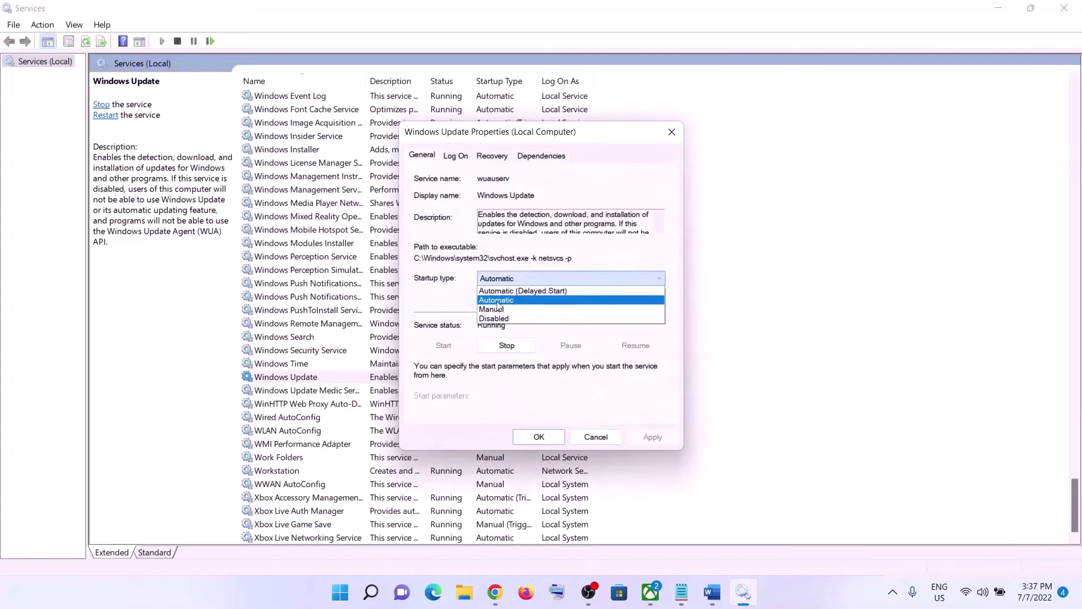
{"action": "left_click", "coordinate": [501, 289]}
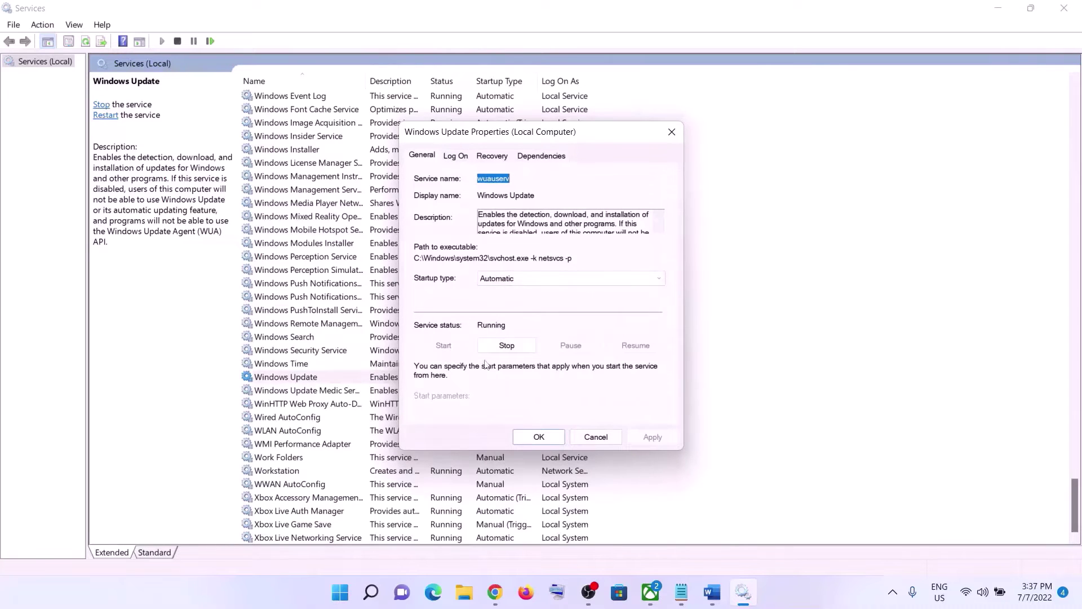
{"action": "left_click", "coordinate": [539, 437]}
Confirm the IP Helper service is set to Automatic startup
{"action": "left_click", "coordinate": [403, 338]}
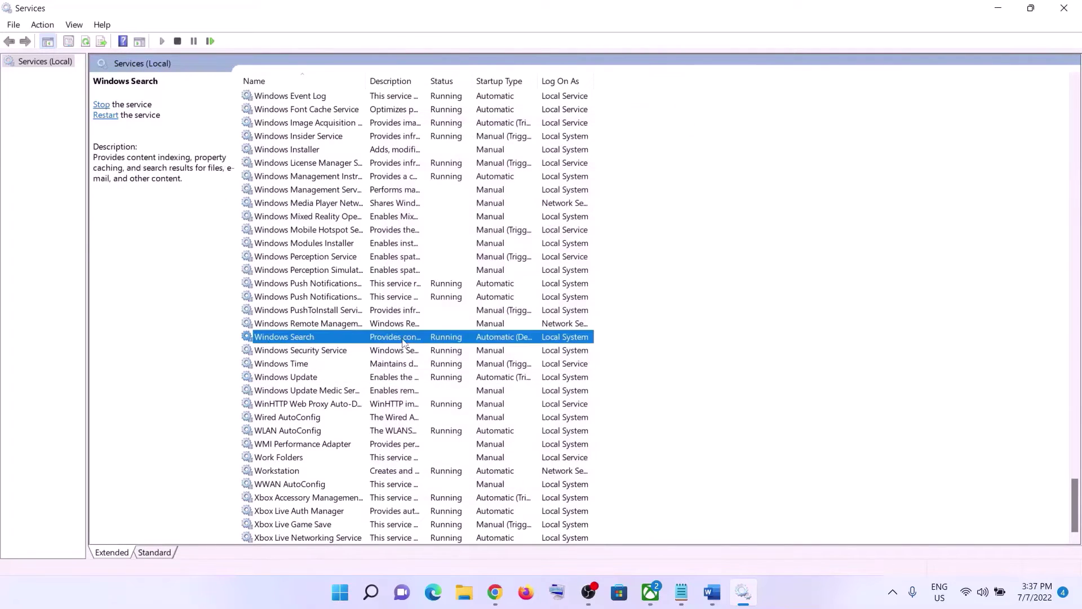
{"action": "key", "text": "i"}
{"action": "left_click", "coordinate": [396, 258]}
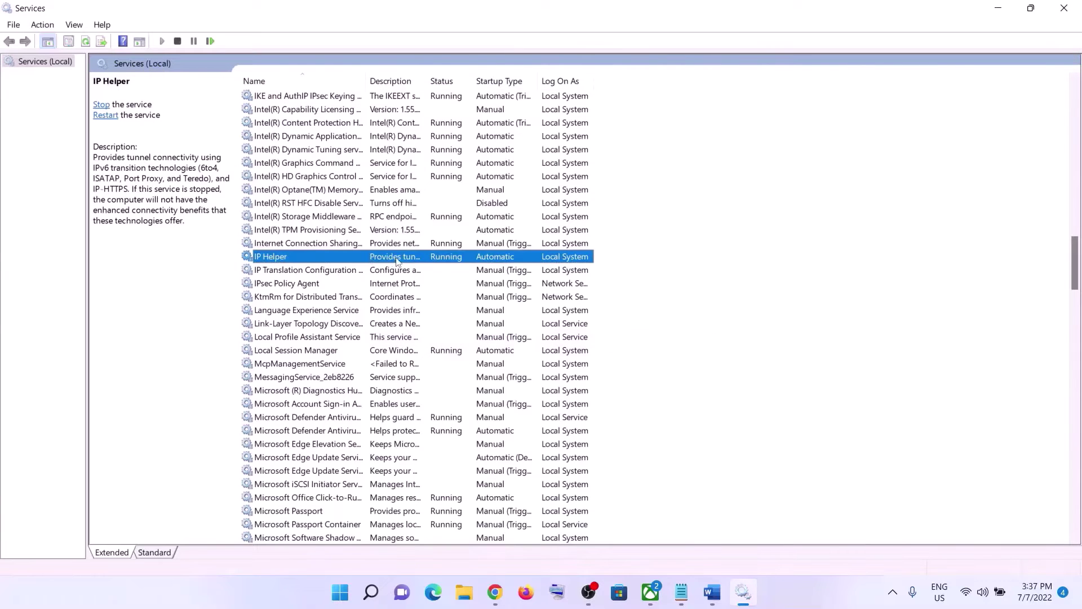
{"action": "double_click", "coordinate": [396, 258]}
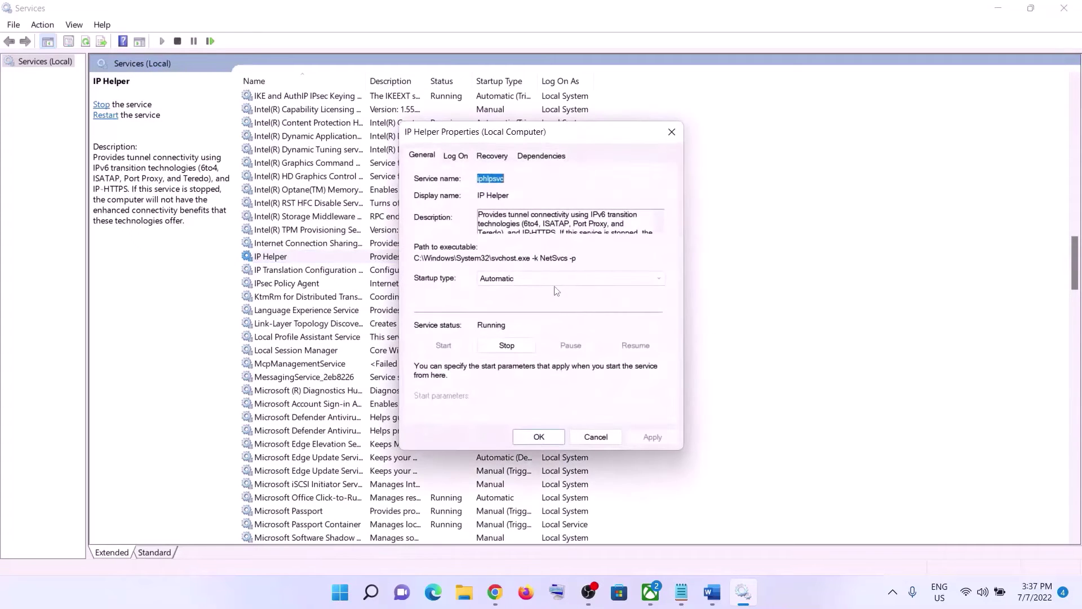
{"action": "left_click", "coordinate": [526, 279]}
{"action": "left_click", "coordinate": [508, 301]}
{"action": "left_click", "coordinate": [529, 442]}
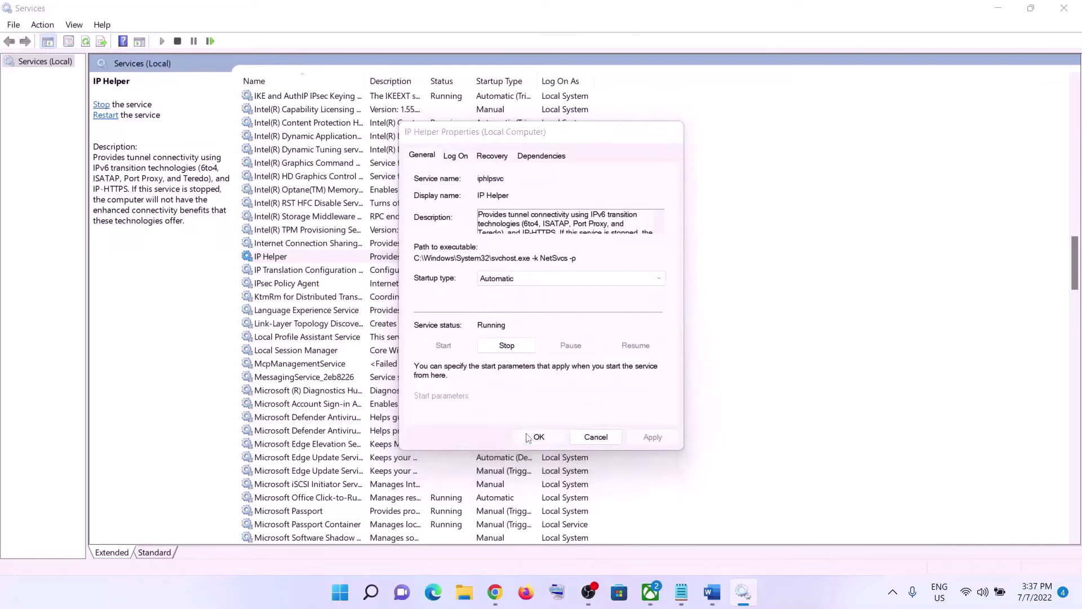
{"action": "left_click", "coordinate": [362, 381]}
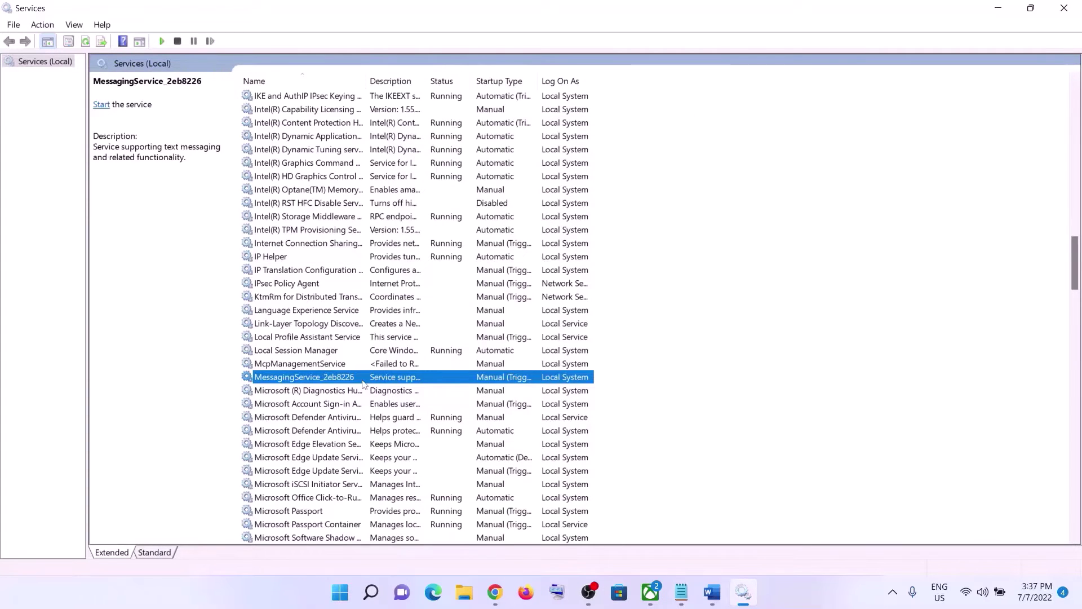
Stop both Gaming Services entries
{"action": "key", "text": "g"}
{"action": "scroll", "coordinate": [539, 363], "scroll_direction": "up", "scroll_amount": 2}
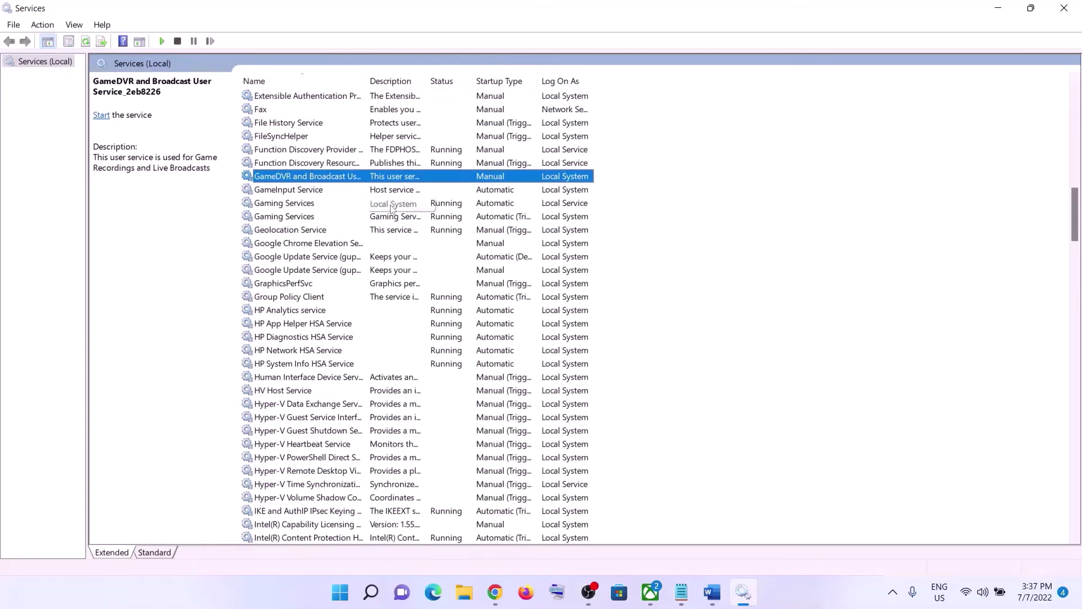
{"action": "left_click", "coordinate": [414, 204]}
{"action": "left_click", "coordinate": [469, 220]}
{"action": "left_click", "coordinate": [491, 208]}
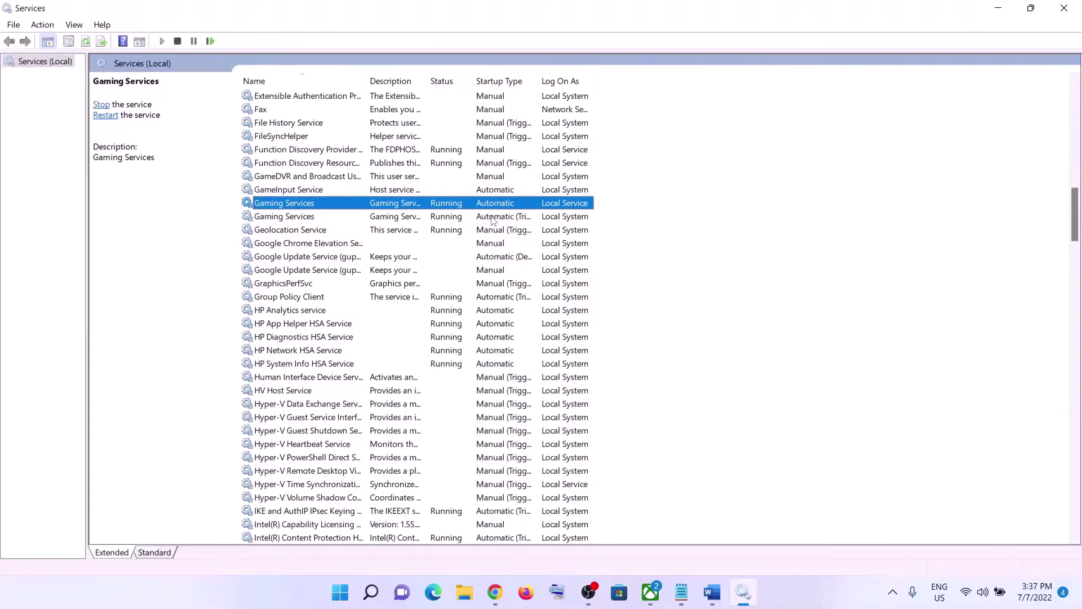
{"action": "left_click", "coordinate": [493, 219]}
{"action": "left_click", "coordinate": [491, 204]}
{"action": "right_click", "coordinate": [492, 206]}
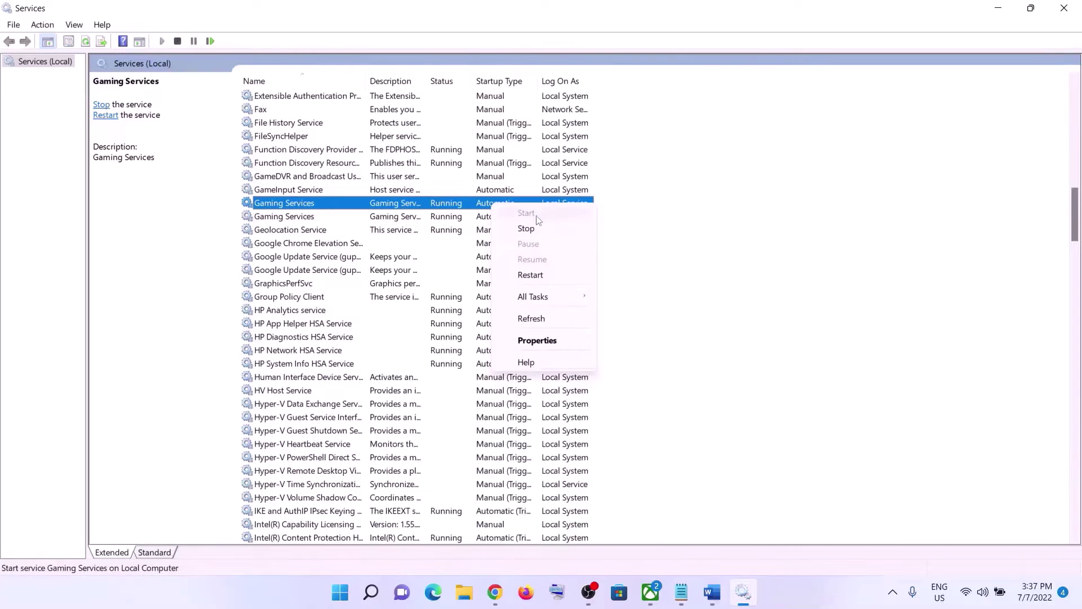
{"action": "left_click", "coordinate": [471, 222]}
{"action": "left_click", "coordinate": [501, 204]}
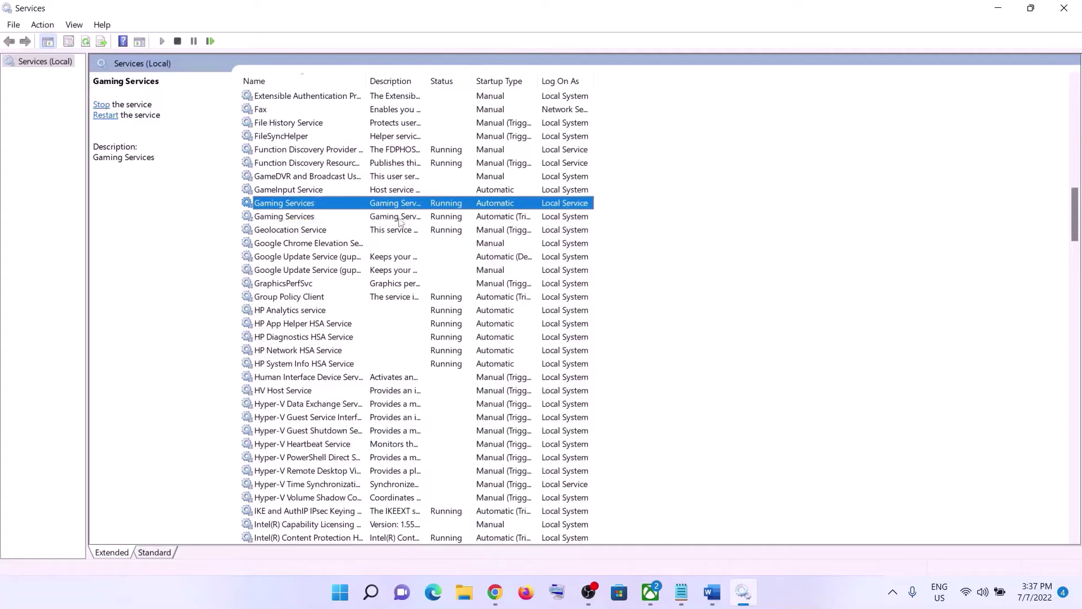
{"action": "right_click", "coordinate": [489, 208]}
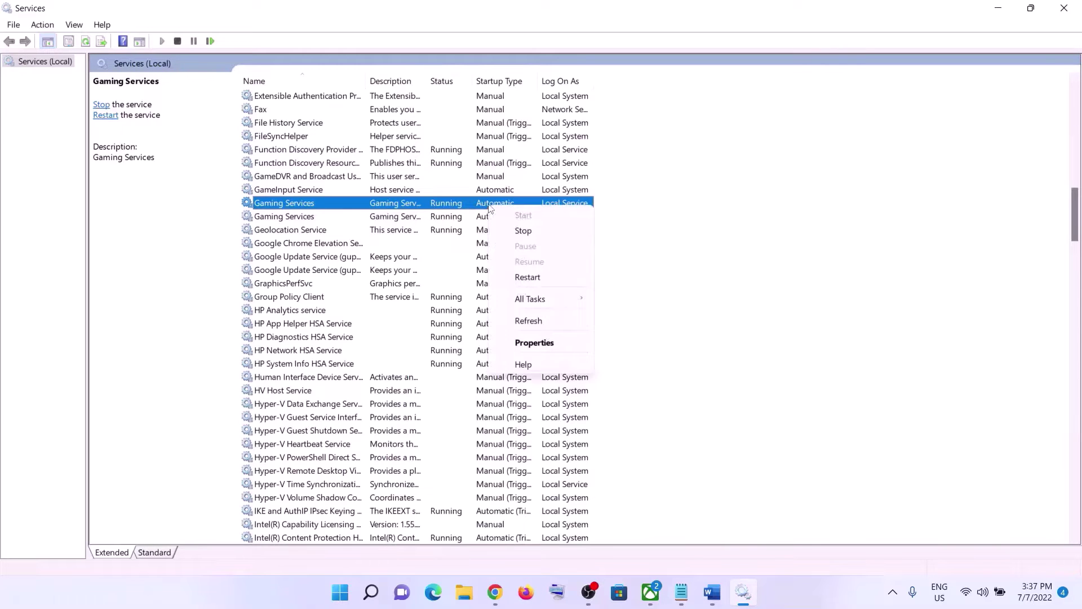
{"action": "right_click", "coordinate": [457, 207]}
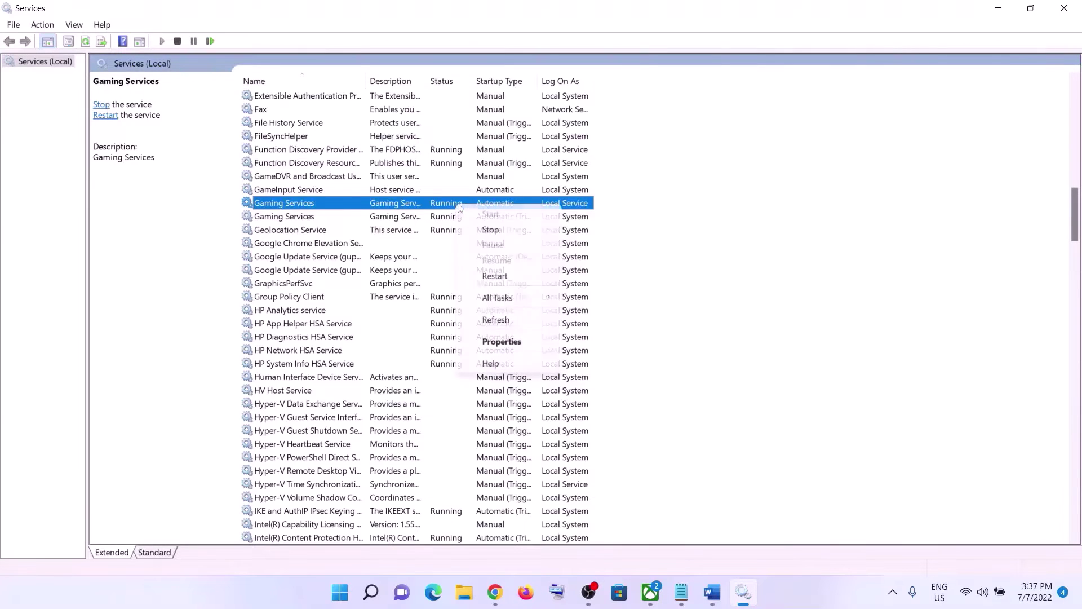
{"action": "left_click", "coordinate": [504, 230]}
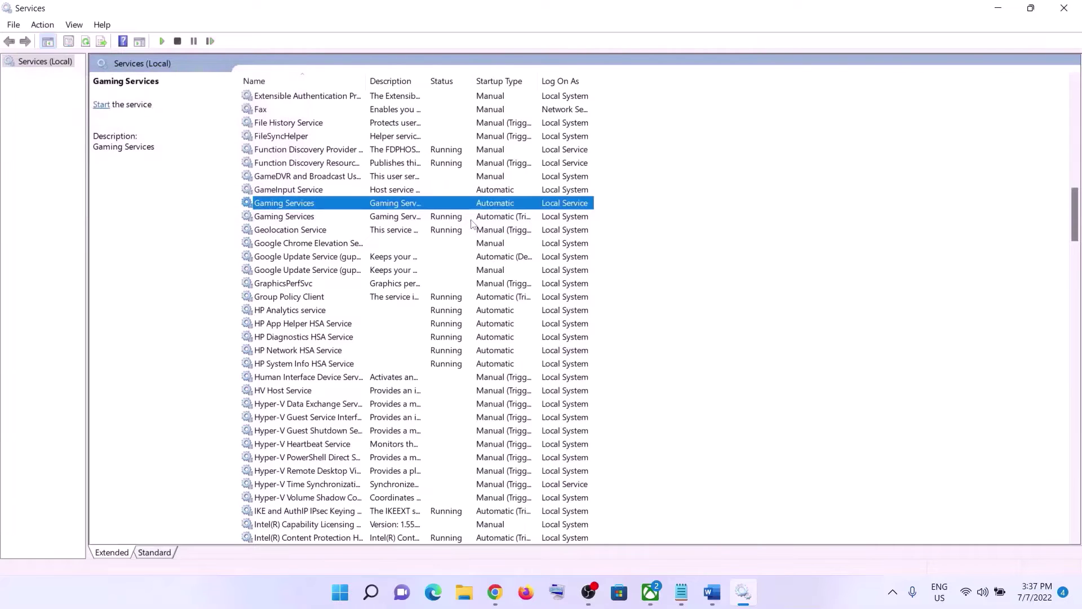
{"action": "right_click", "coordinate": [455, 218]}
{"action": "left_click", "coordinate": [506, 243]}
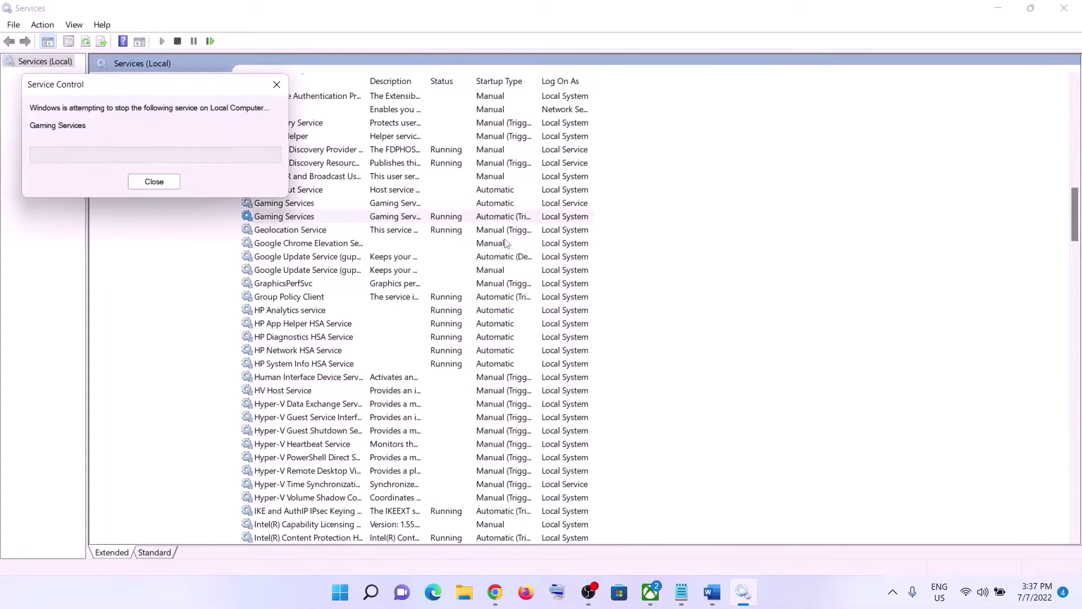
Start both Gaming Services entries again
{"action": "left_click", "coordinate": [460, 203]}
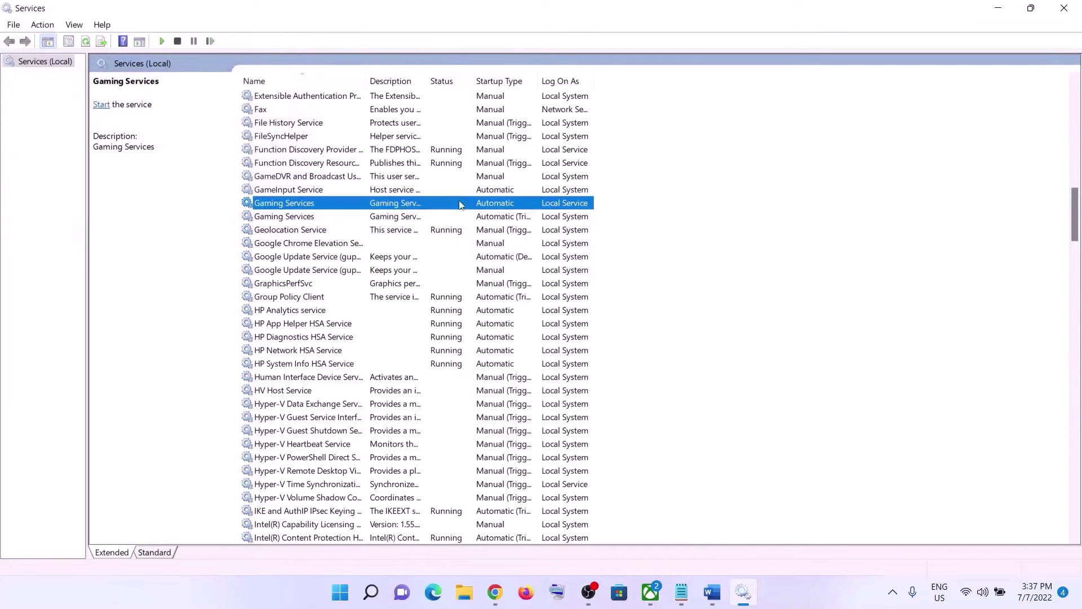
{"action": "right_click", "coordinate": [465, 207]}
{"action": "left_click", "coordinate": [491, 213]}
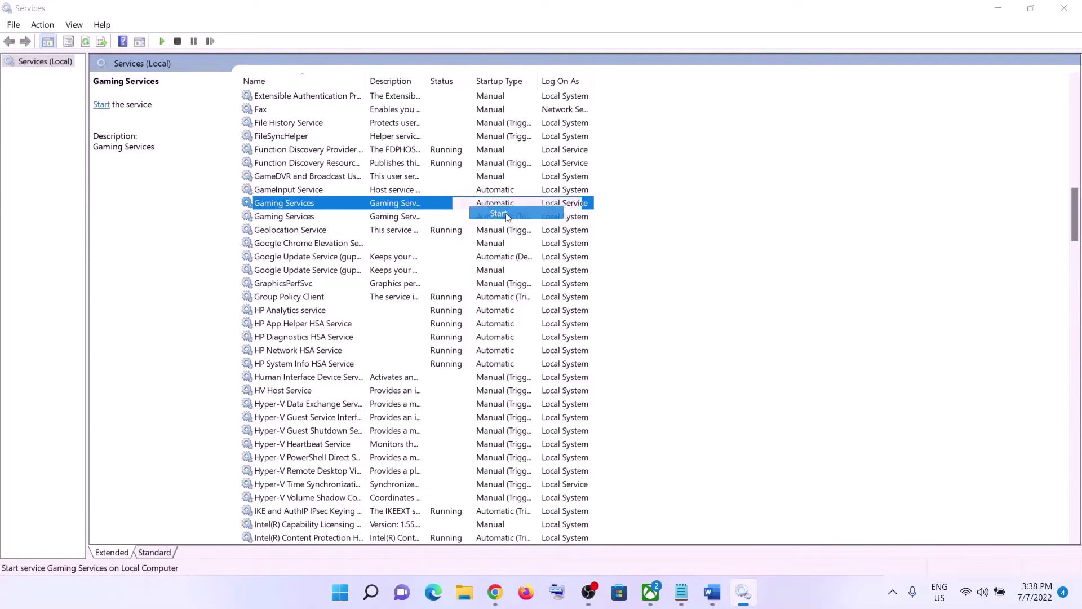
{"action": "left_click", "coordinate": [407, 217]}
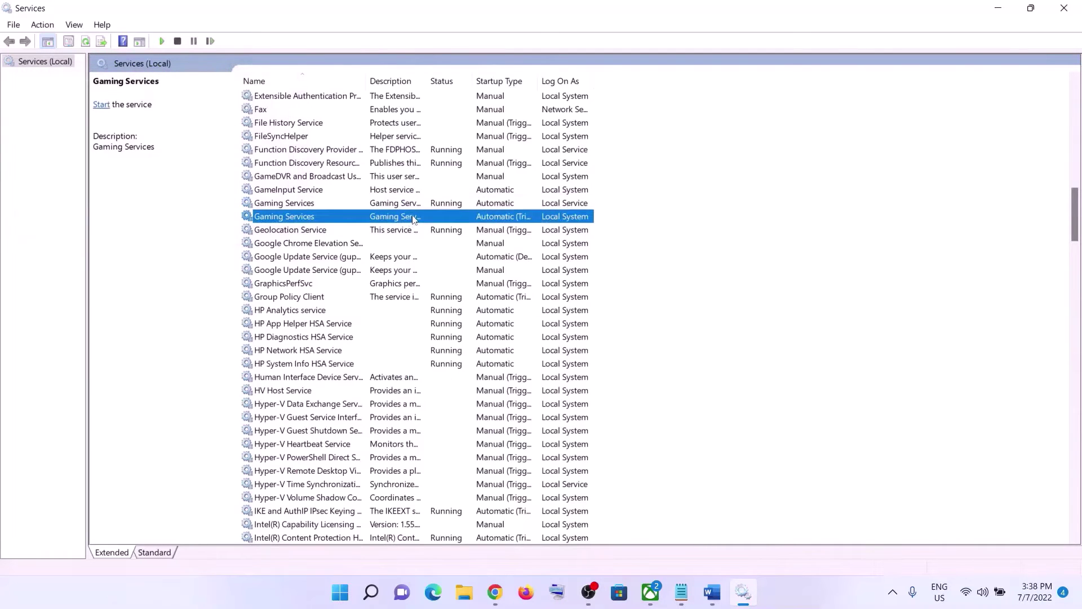
{"action": "right_click", "coordinate": [413, 218]}
{"action": "left_click", "coordinate": [472, 225]}
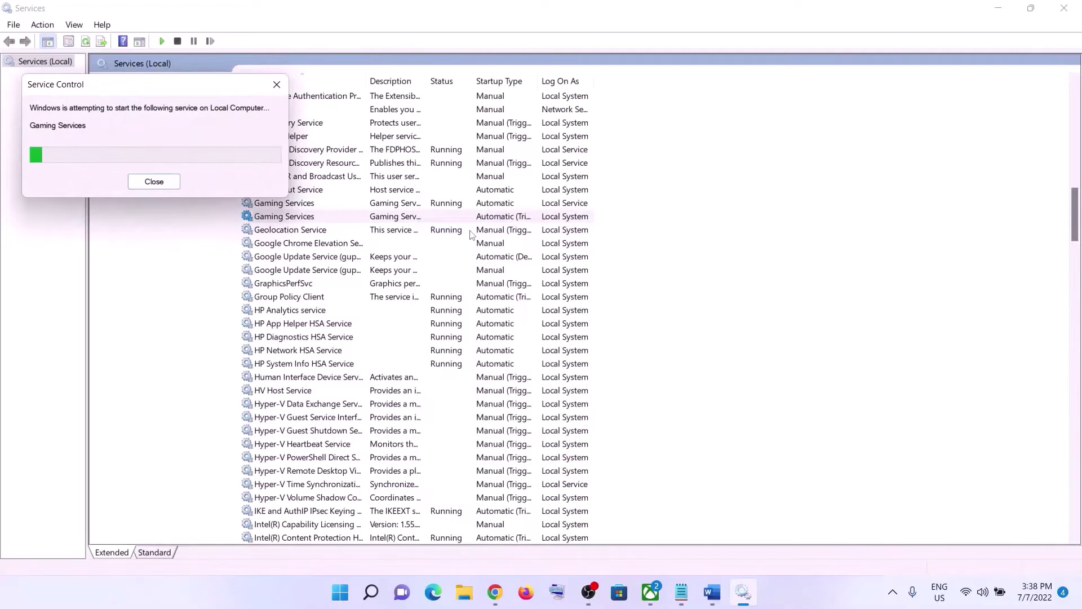
Keep Microsoft Store Install Service at Automatic startup, apply it, and close Services
{"action": "left_click", "coordinate": [368, 335]}
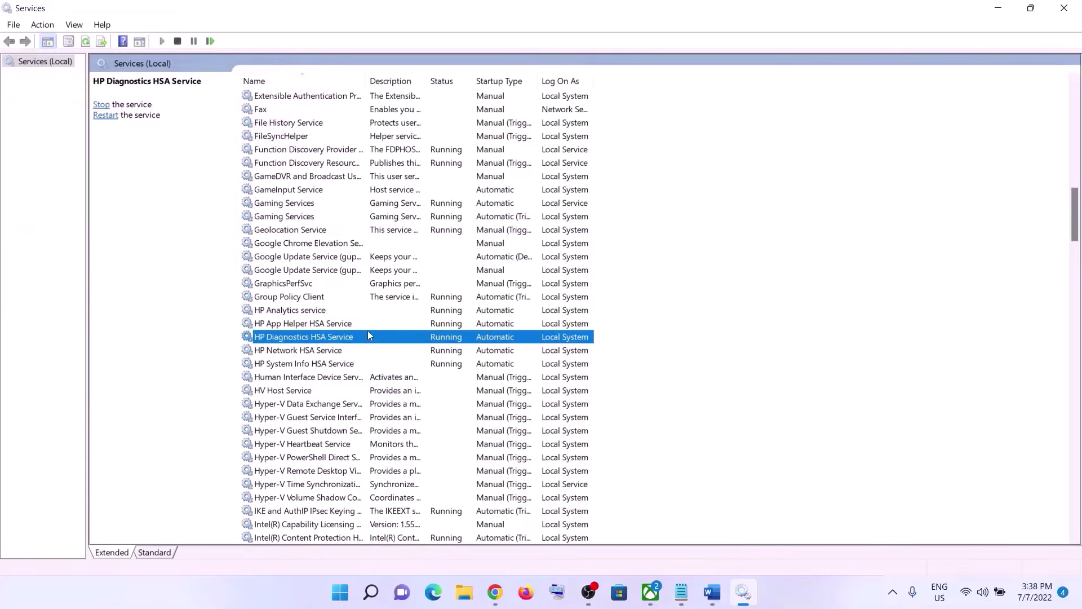
{"action": "key", "text": "m"}
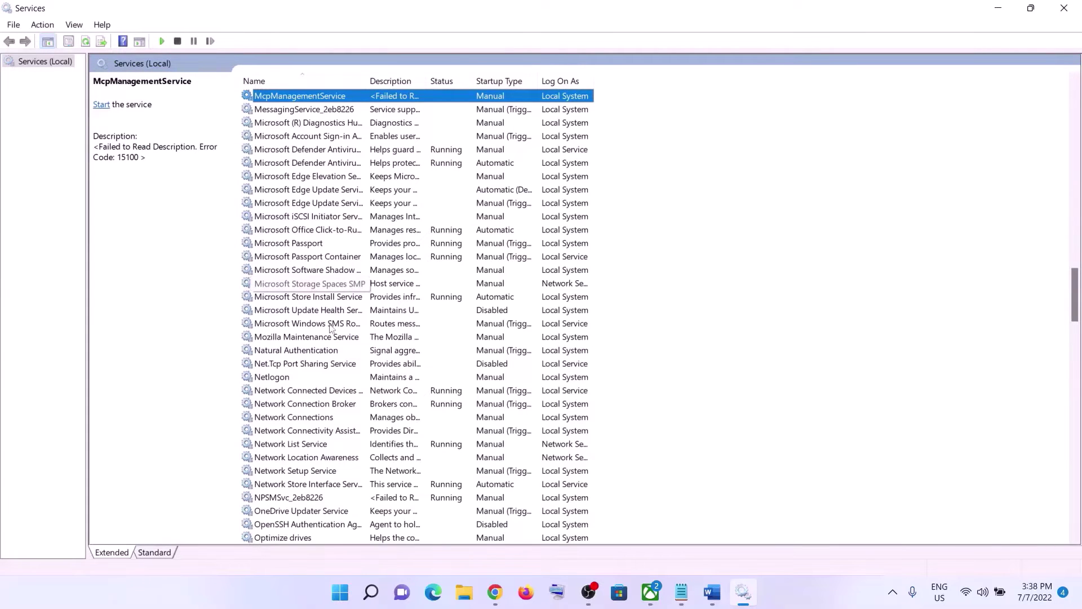
{"action": "left_click", "coordinate": [314, 298]}
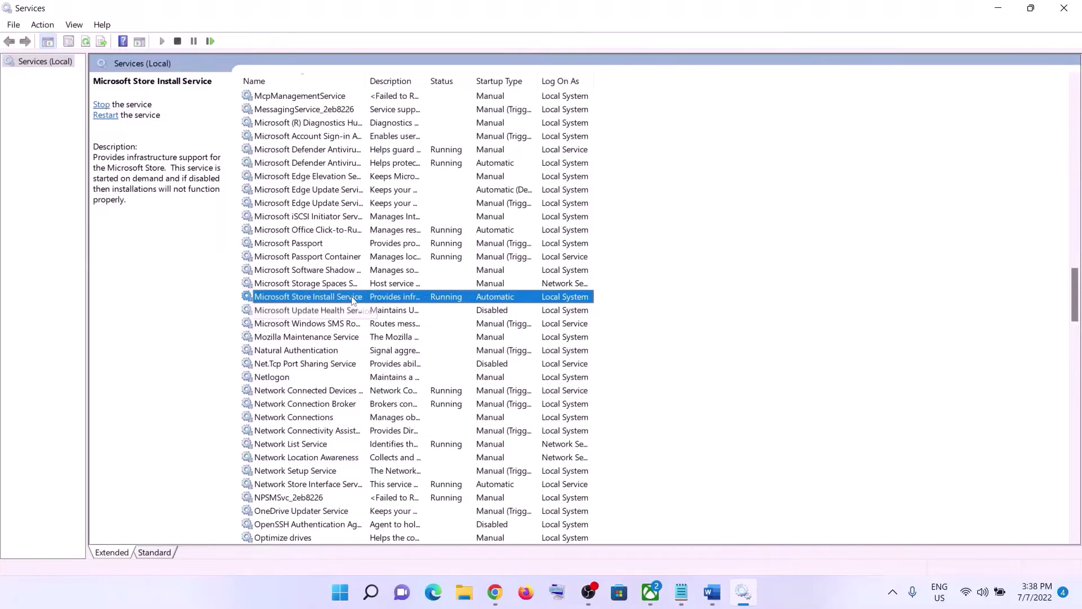
{"action": "double_click", "coordinate": [394, 297]}
{"action": "left_click", "coordinate": [519, 285]}
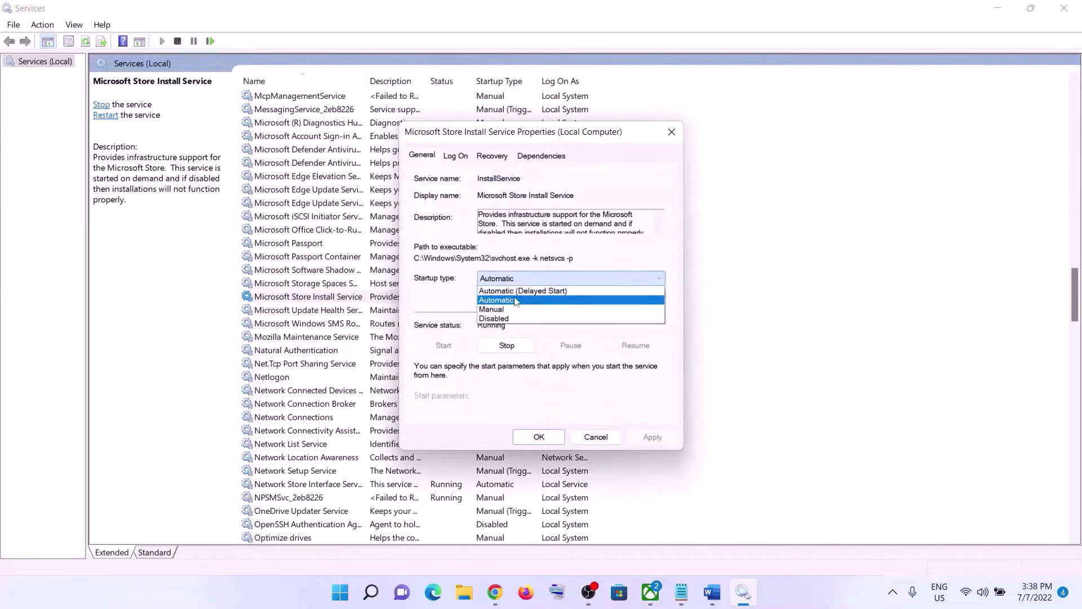
{"action": "left_click", "coordinate": [524, 298]}
{"action": "left_click", "coordinate": [647, 439]}
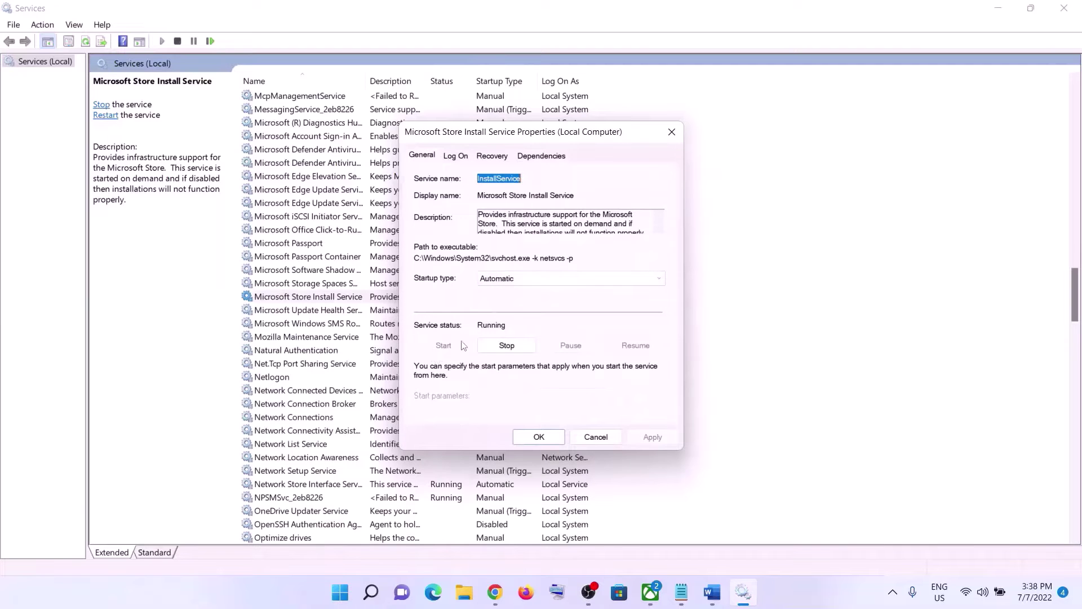
{"action": "left_click", "coordinate": [528, 442]}
{"action": "left_click", "coordinate": [1064, 8]}
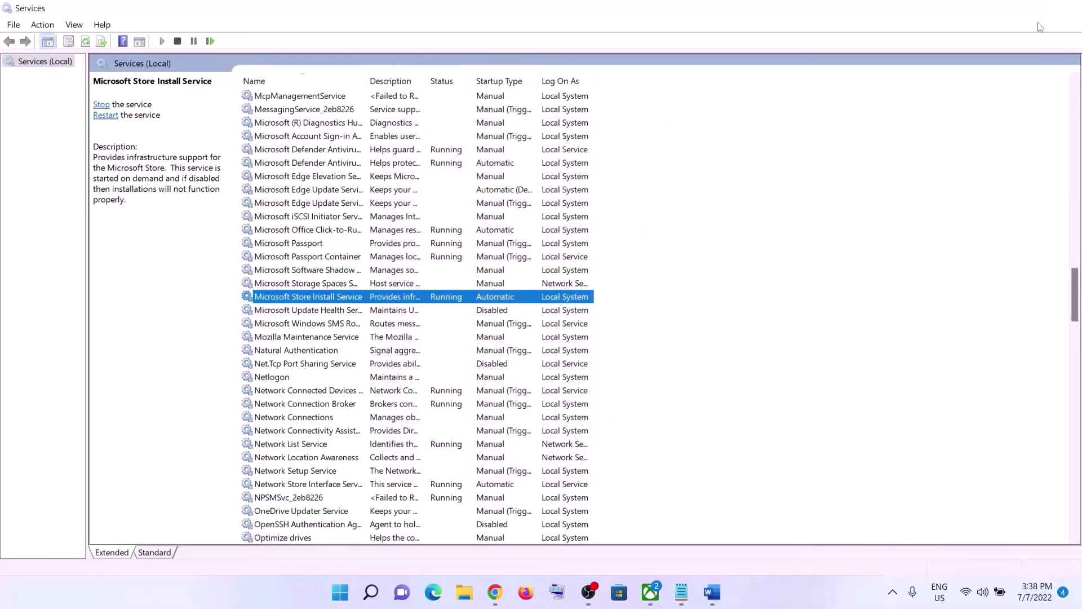
Return to the Word guide and select Step 3's 'Repair/Reset Xbox App and Store'
{"action": "key", "text": "super"}
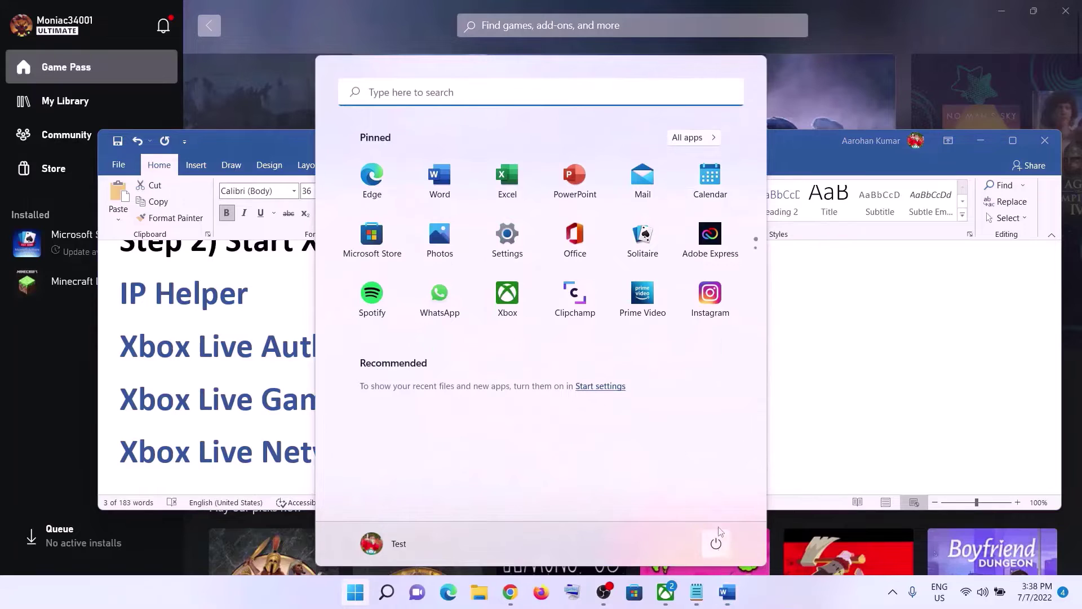
{"action": "left_click", "coordinate": [716, 542]}
{"action": "left_click", "coordinate": [245, 324]}
{"action": "left_click", "coordinate": [249, 307]}
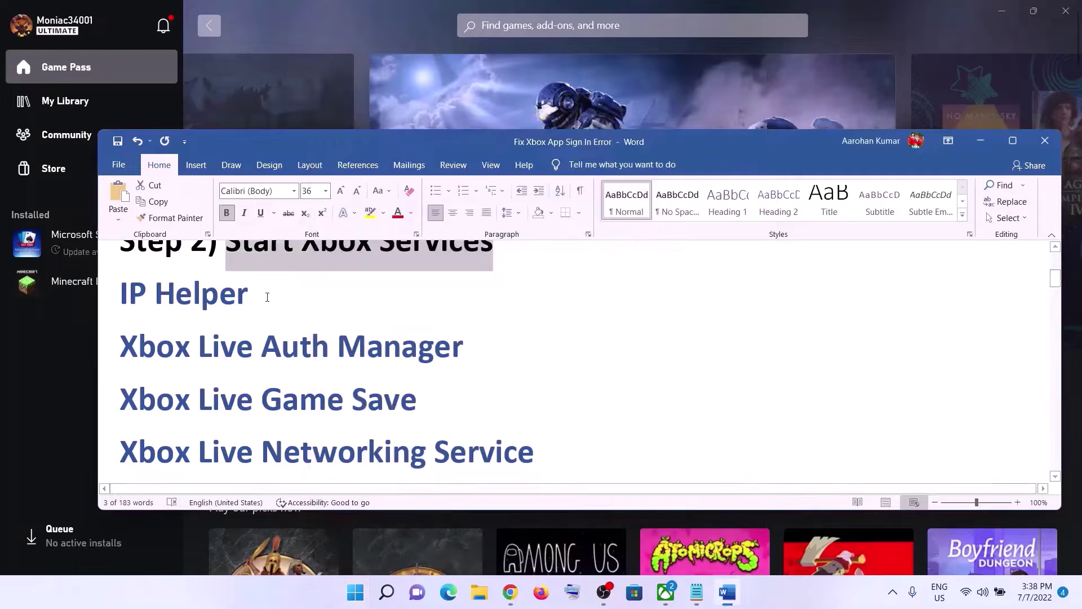
{"action": "scroll", "coordinate": [425, 347], "scroll_direction": "down", "scroll_amount": 6}
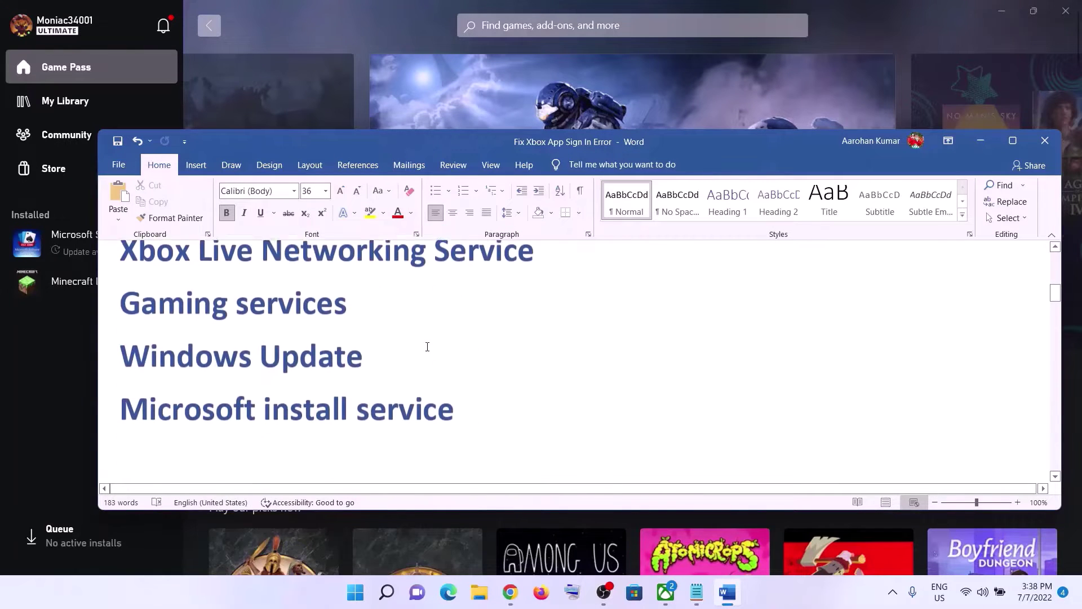
{"action": "left_click_drag", "start_coordinate": [244, 379], "coordinate": [669, 366]}
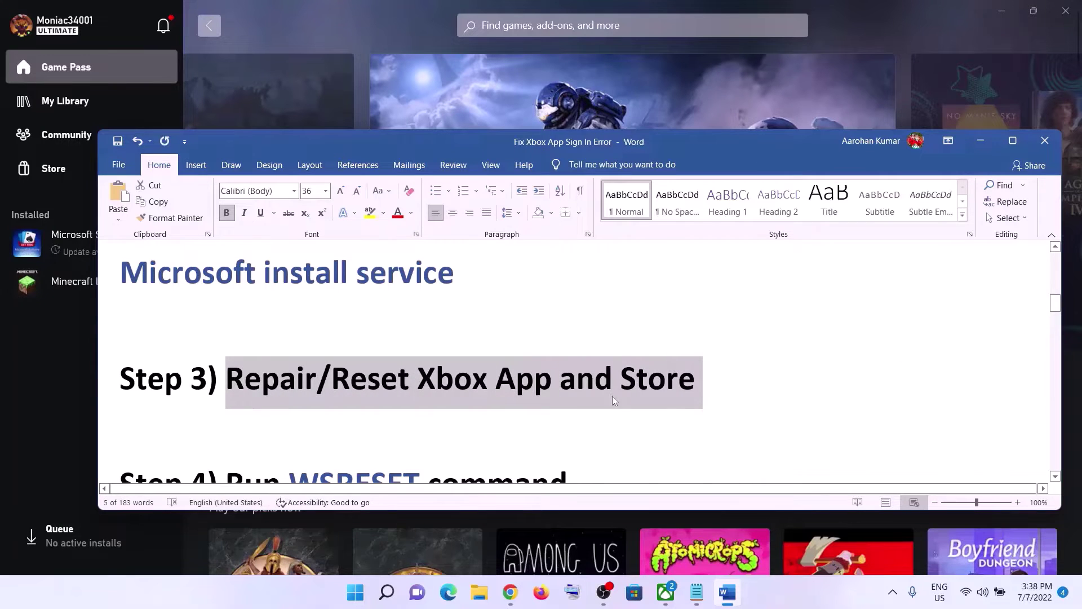
Search 'xbox' in Start and open the Xbox app's App settings
{"action": "left_click", "coordinate": [346, 600]}
{"action": "type", "text": "xbox"}
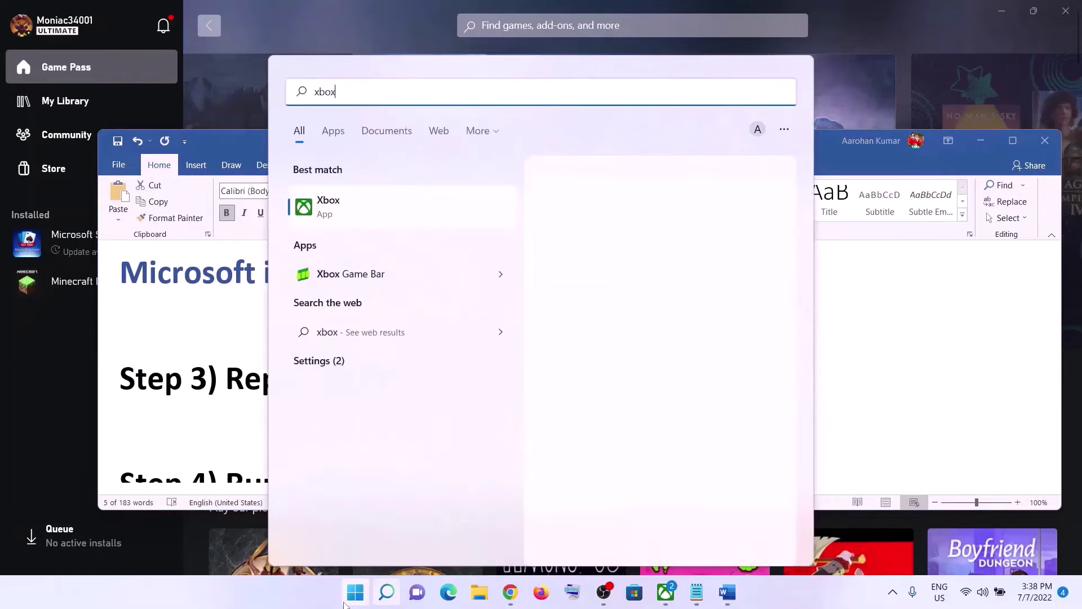
{"action": "right_click", "coordinate": [341, 208]}
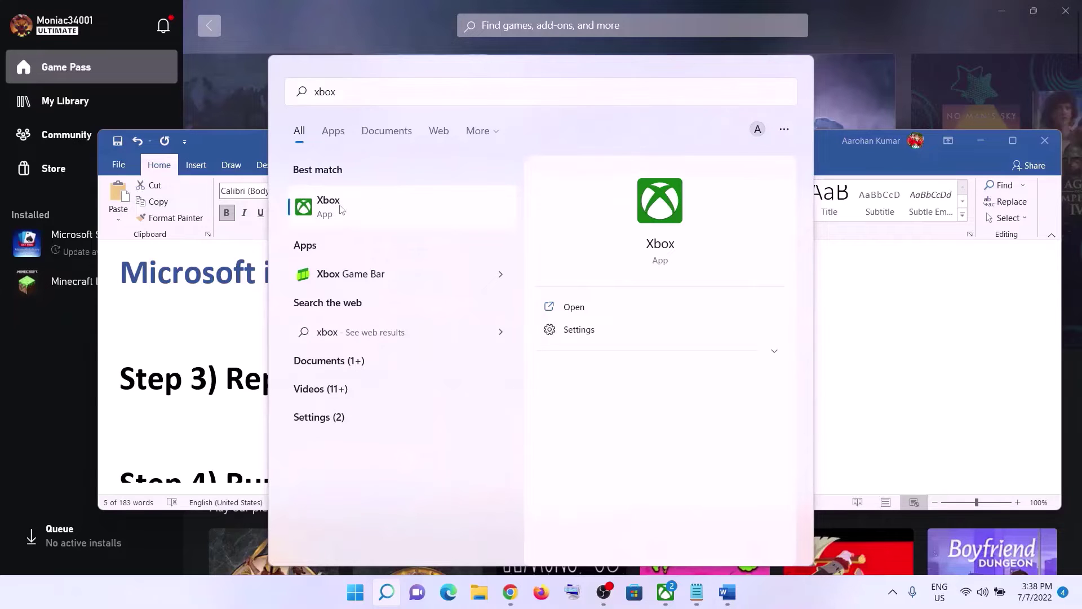
{"action": "left_click", "coordinate": [417, 280]}
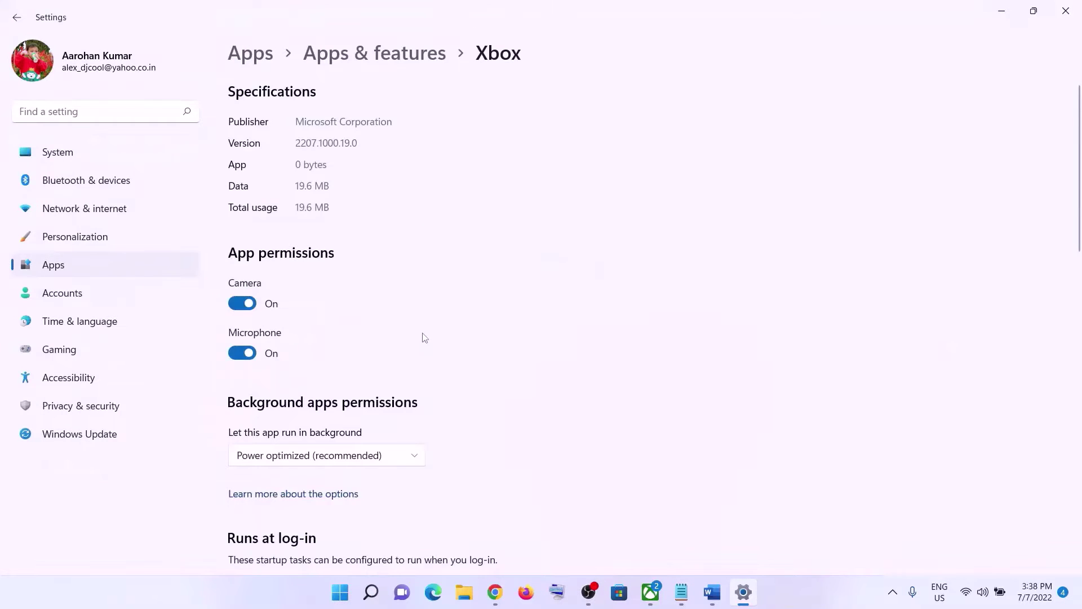
Repair and then reset the Xbox app
{"action": "scroll", "coordinate": [422, 339], "scroll_direction": "down", "scroll_amount": 8}
{"action": "scroll", "coordinate": [420, 339], "scroll_direction": "down", "scroll_amount": 4}
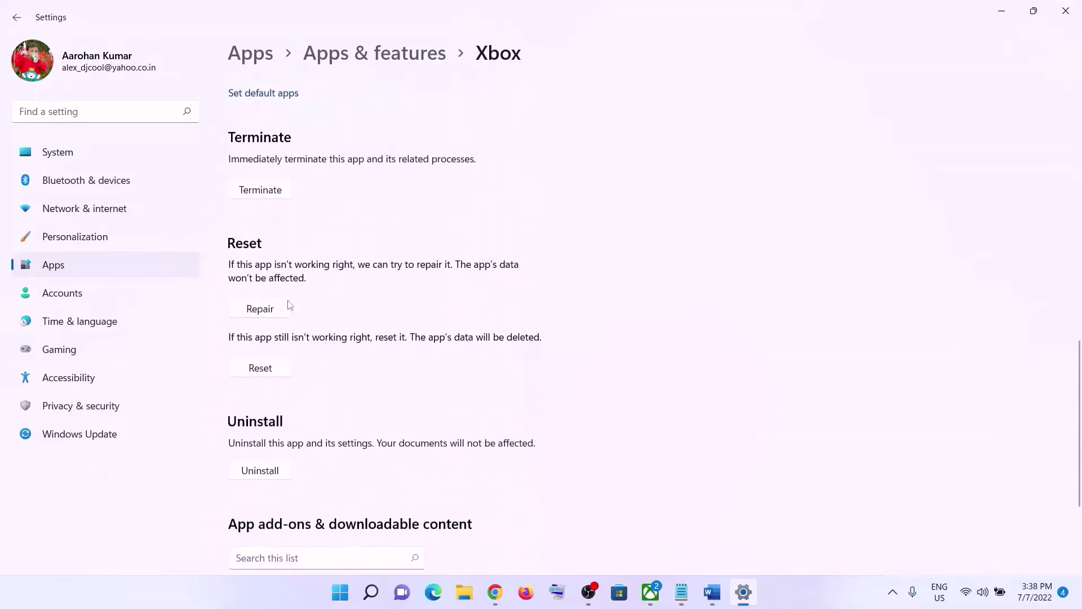
{"action": "left_click", "coordinate": [275, 309]}
{"action": "left_click", "coordinate": [250, 370]}
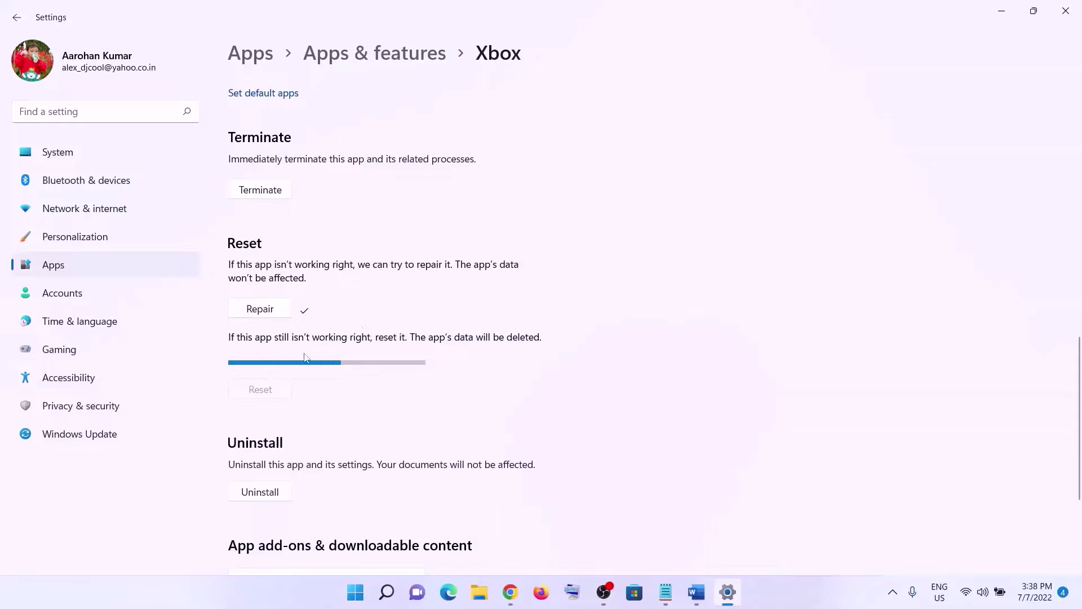
Repair and reset Microsoft Store from its app settings, then return to the Word guide
{"action": "left_click", "coordinate": [364, 595]}
{"action": "type", "text": "s"}
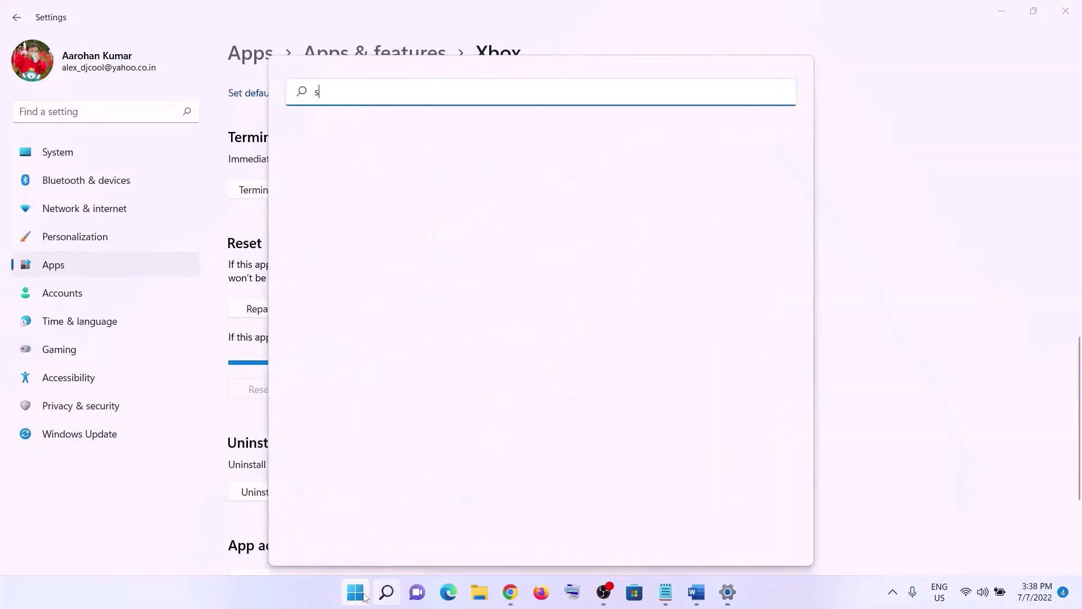
{"action": "type", "text": "tore"}
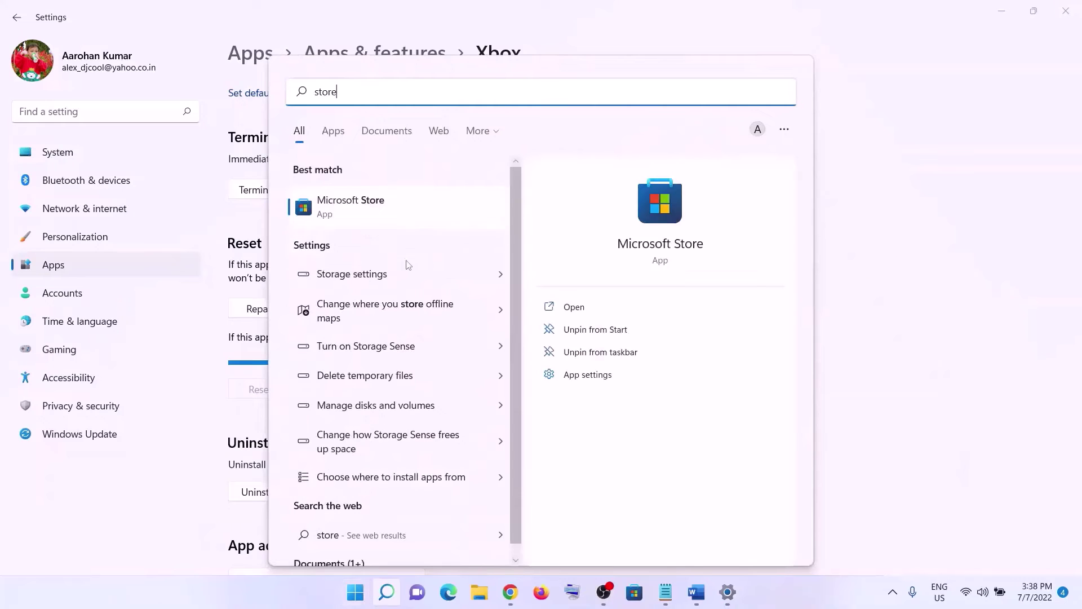
{"action": "left_click", "coordinate": [359, 219]}
{"action": "right_click", "coordinate": [359, 219]}
{"action": "left_click", "coordinate": [416, 260]}
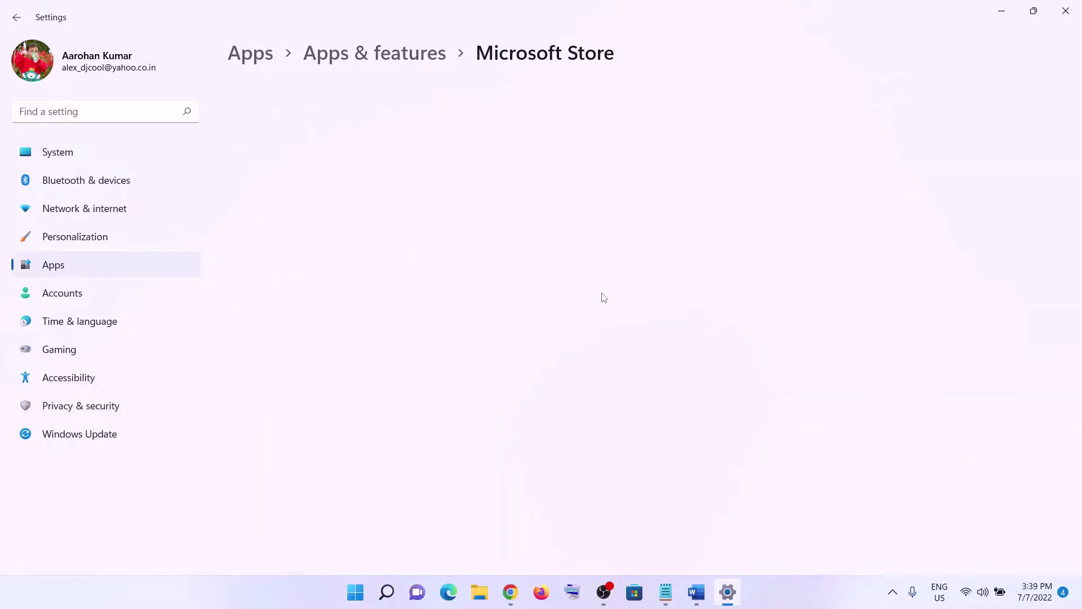
{"action": "scroll", "coordinate": [536, 331], "scroll_direction": "down", "scroll_amount": 10}
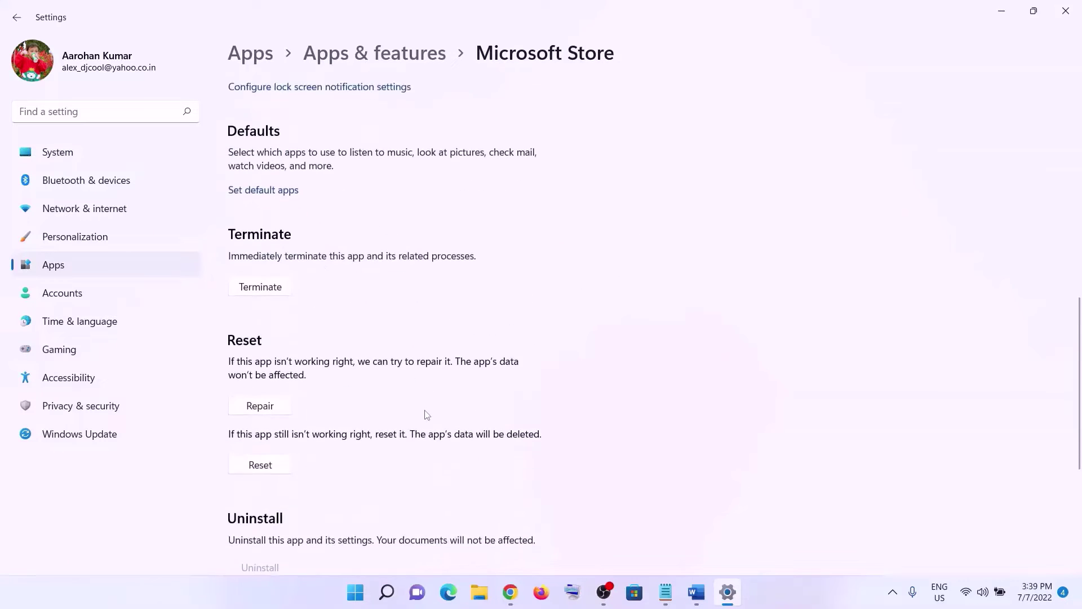
{"action": "left_click", "coordinate": [272, 265]}
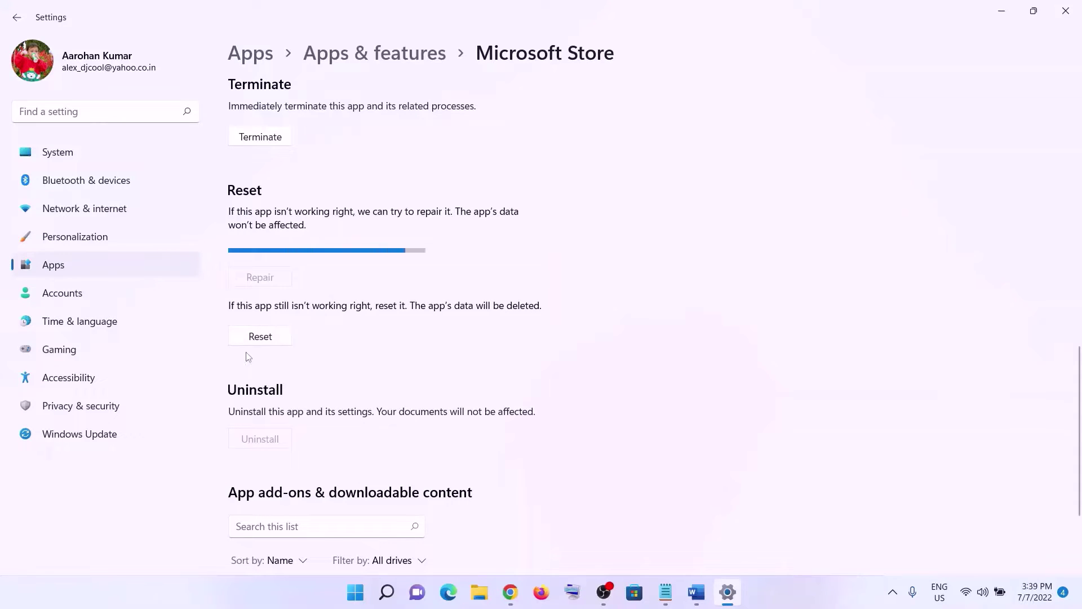
{"action": "left_click", "coordinate": [275, 333]}
{"action": "left_click", "coordinate": [323, 280]}
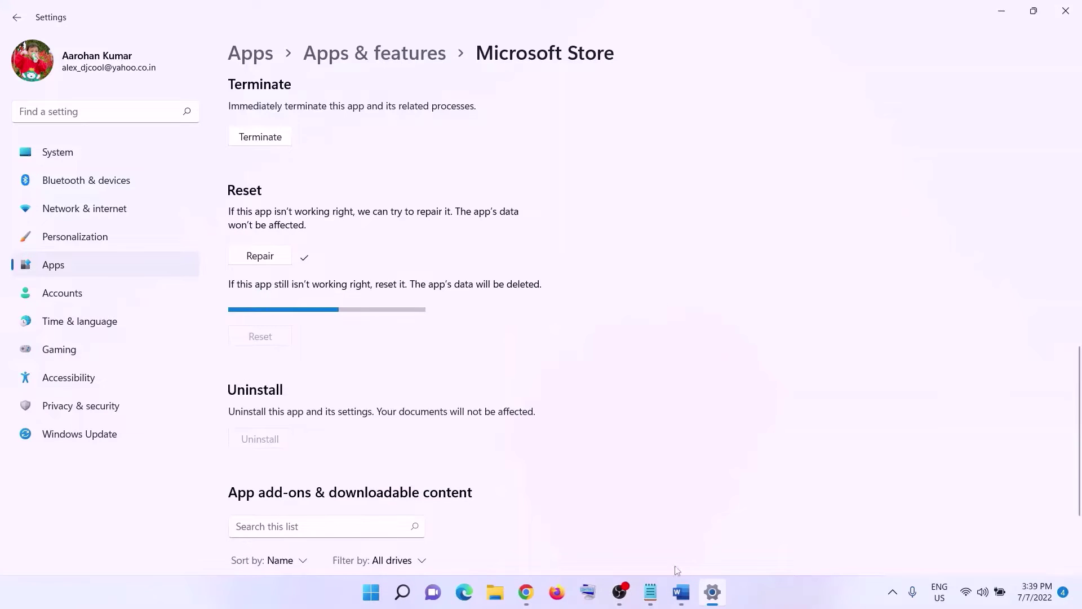
{"action": "left_click", "coordinate": [681, 592]}
{"action": "scroll", "coordinate": [380, 355], "scroll_direction": "down", "scroll_amount": 2}
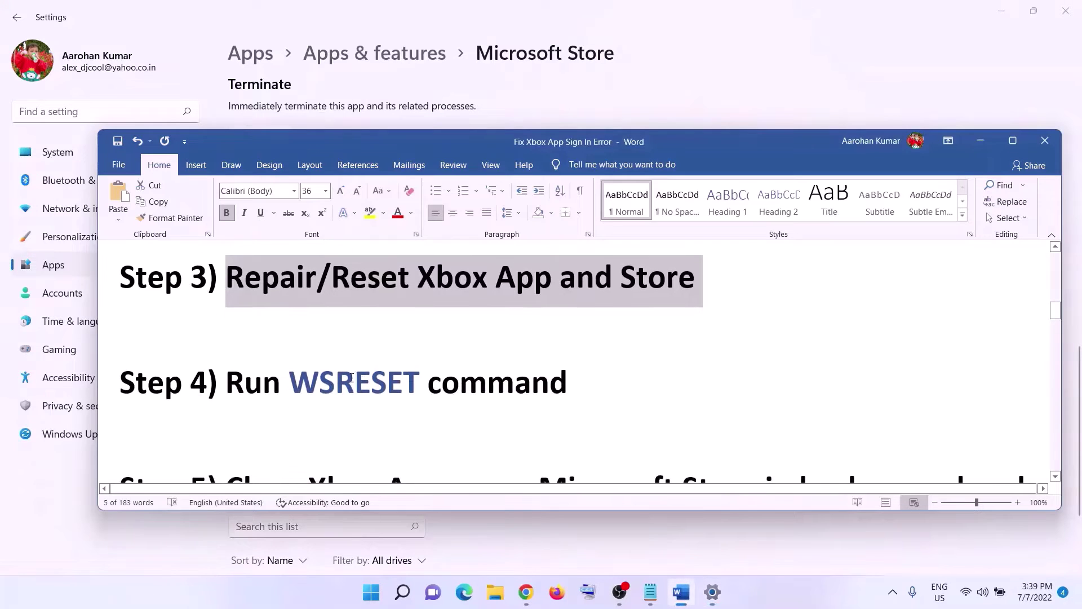
Copy WSRESET from the notes, run it from Start search, and move its console aside
{"action": "double_click", "coordinate": [351, 378]}
{"action": "key", "text": "ctrl+c"}
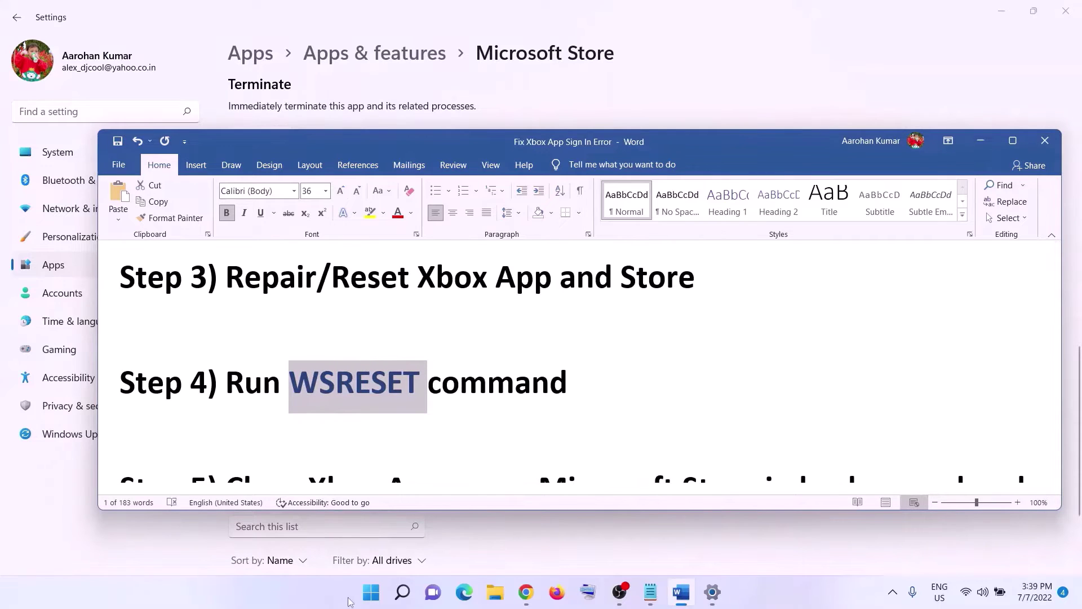
{"action": "left_click", "coordinate": [371, 592]}
{"action": "key", "text": "ctrl+v"}
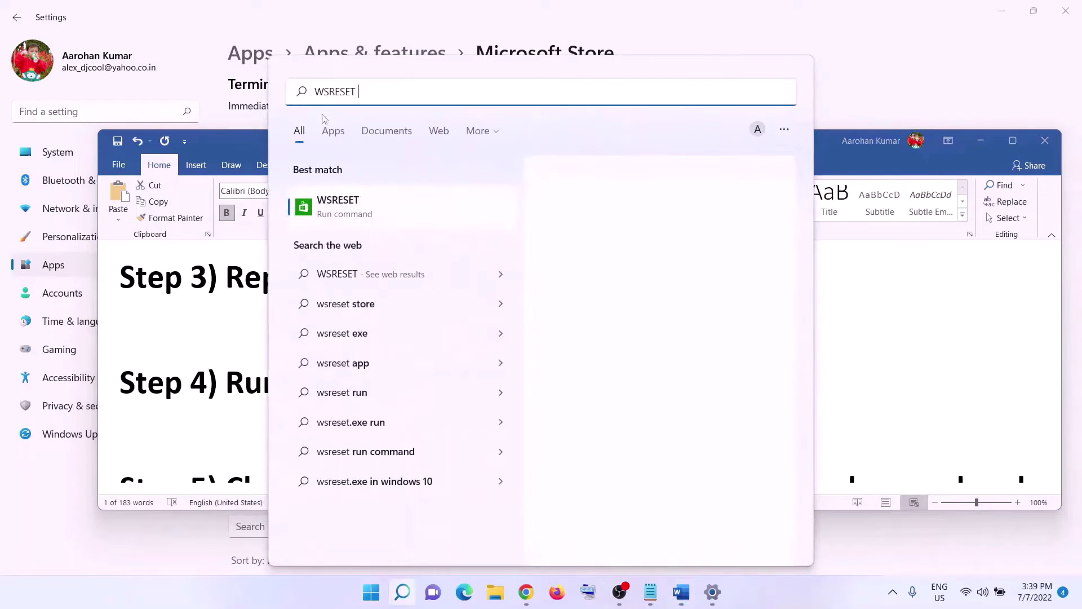
{"action": "left_click", "coordinate": [367, 215]}
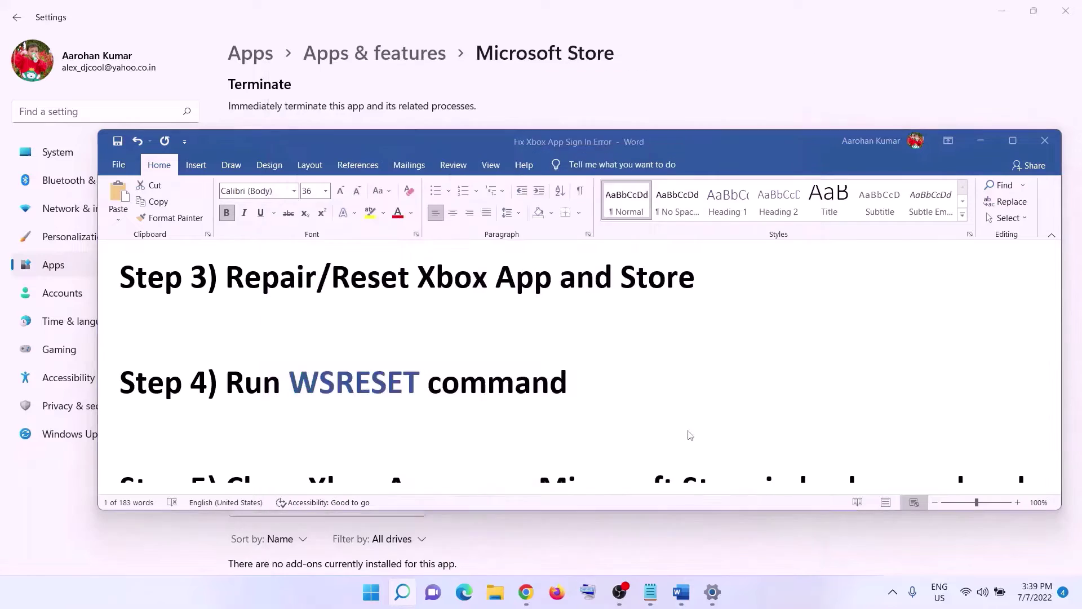
{"action": "left_click_drag", "start_coordinate": [458, 72], "coordinate": [684, 183]}
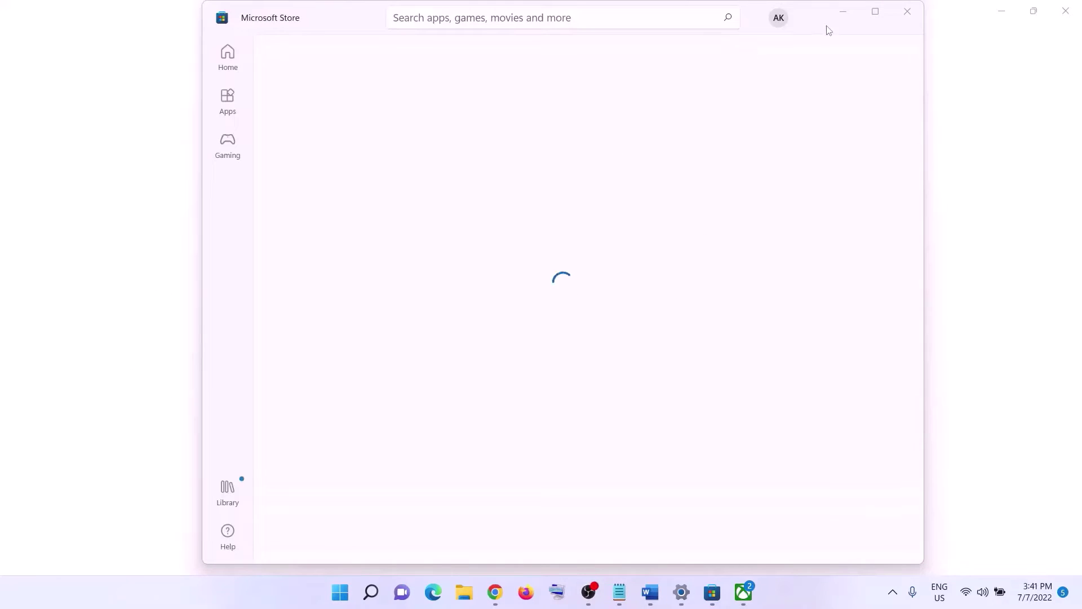
Maximize the Store and highlight 'Close Xbox App' in the guide's Step 5
{"action": "left_click", "coordinate": [875, 12]}
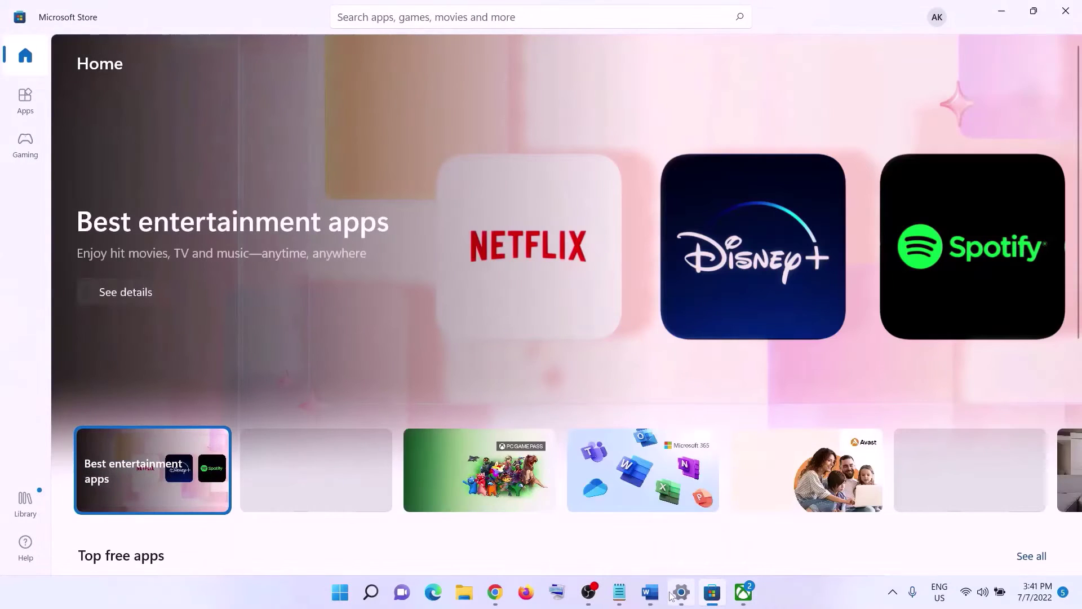
{"action": "left_click", "coordinate": [651, 593]}
{"action": "scroll", "coordinate": [511, 389], "scroll_direction": "down", "scroll_amount": 2}
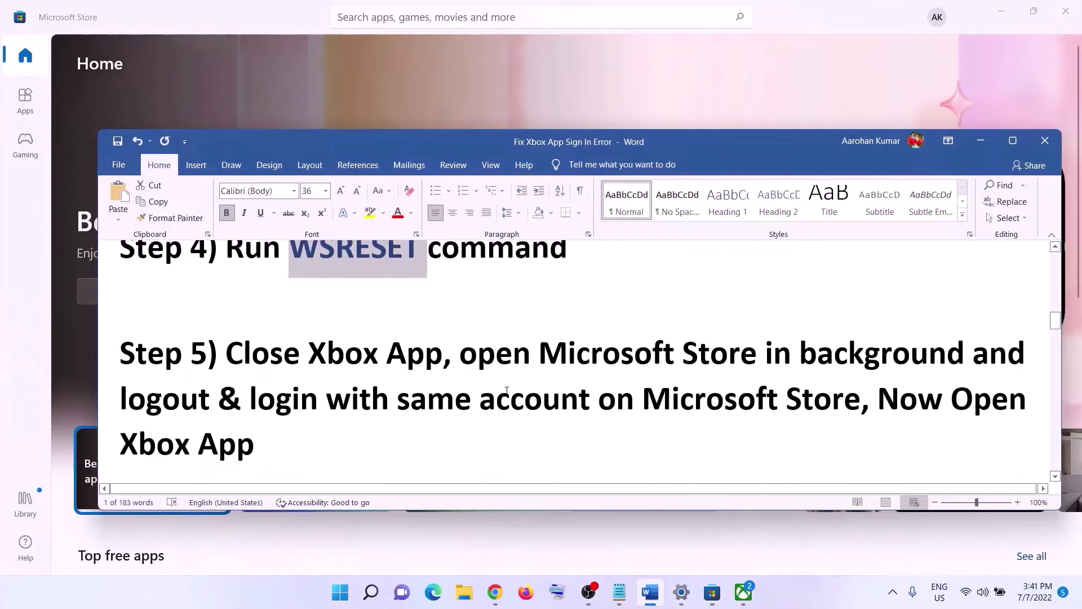
{"action": "left_click_drag", "start_coordinate": [255, 355], "coordinate": [567, 355]}
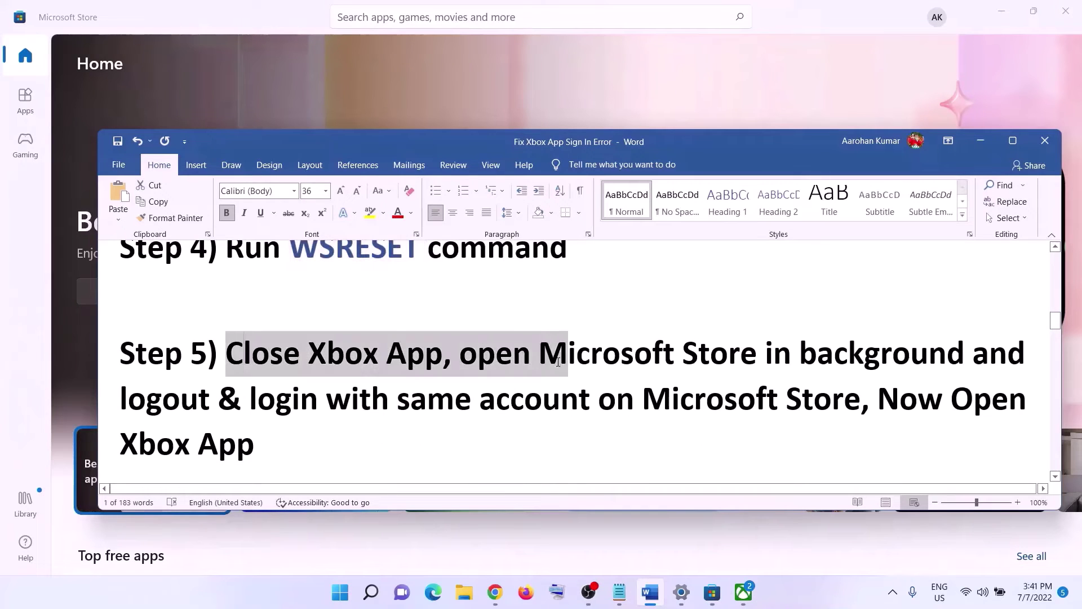
{"action": "left_click", "coordinate": [252, 354]}
{"action": "left_click_drag", "start_coordinate": [252, 354], "coordinate": [477, 354]}
Quit the background Xbox app from the system tray
{"action": "left_click", "coordinate": [893, 592]}
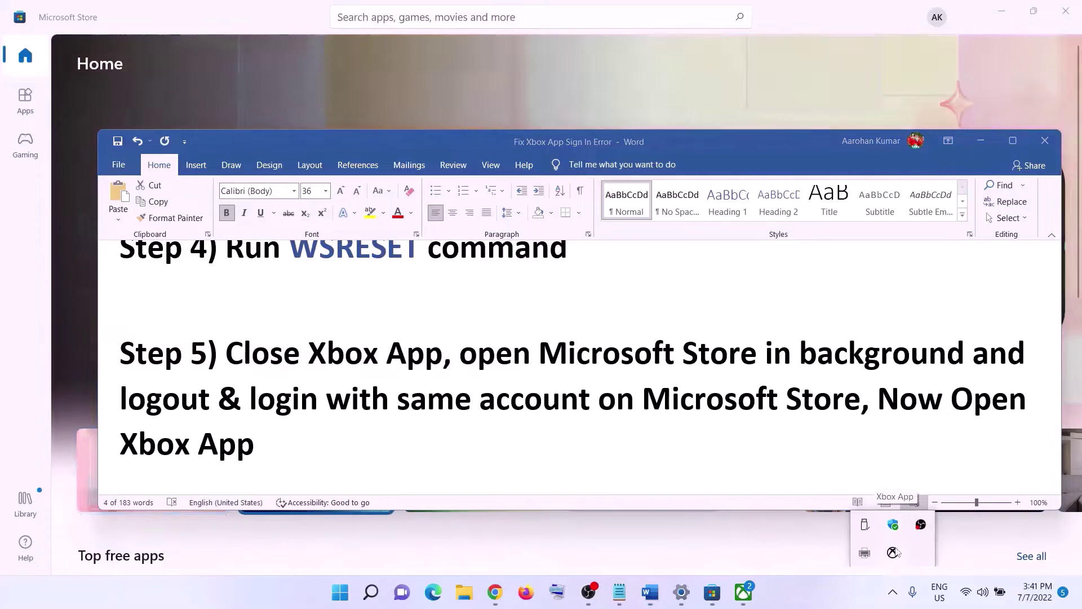
{"action": "right_click", "coordinate": [895, 559]}
{"action": "left_click", "coordinate": [942, 551]}
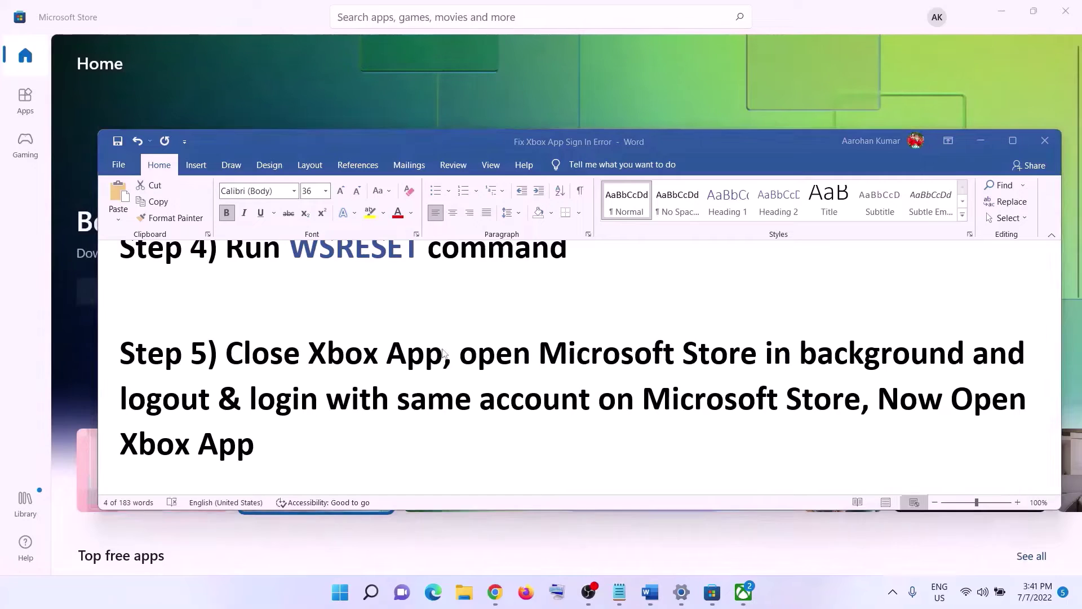
{"action": "left_click", "coordinate": [326, 354]}
{"action": "left_click_drag", "start_coordinate": [308, 354], "coordinate": [800, 354]}
{"action": "left_click", "coordinate": [539, 354]}
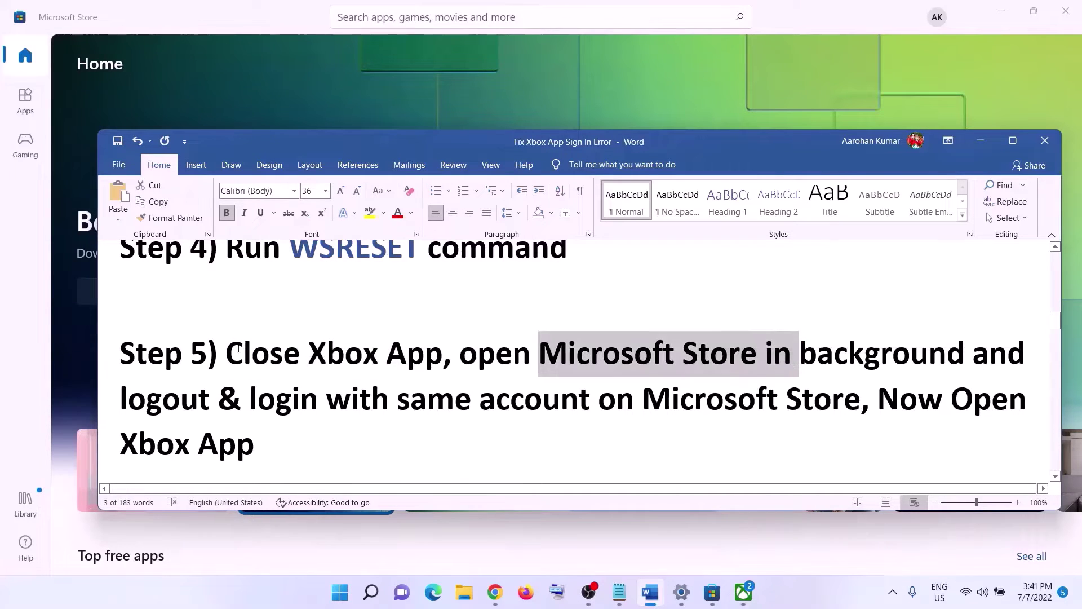
Sign out of Microsoft Store and back in with the same account and its PIN
{"action": "left_click", "coordinate": [981, 140]}
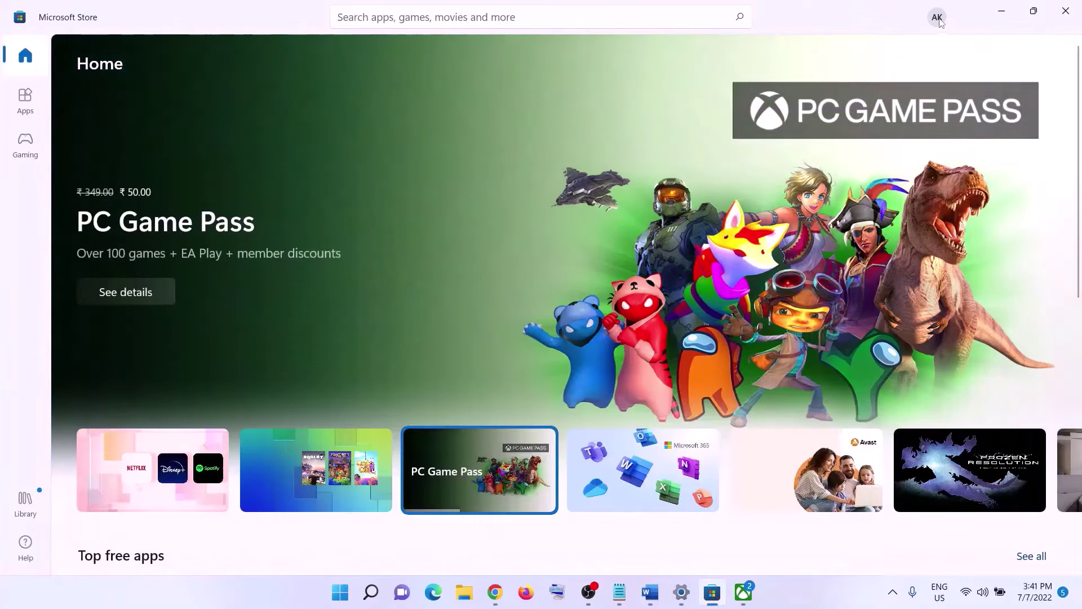
{"action": "left_click", "coordinate": [937, 17]}
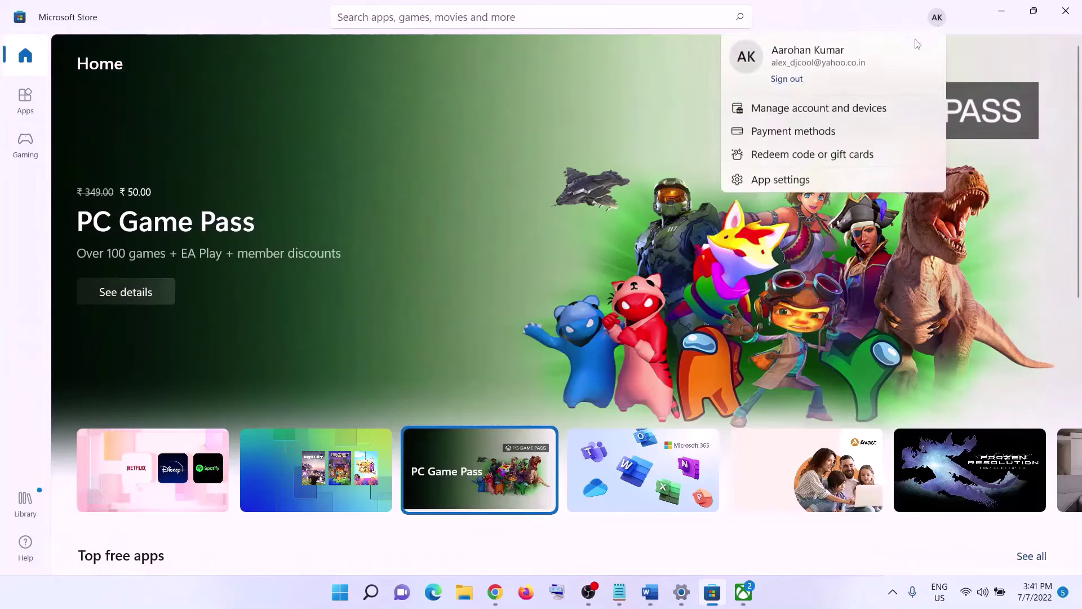
{"action": "left_click", "coordinate": [787, 79]}
{"action": "left_click", "coordinate": [790, 43]}
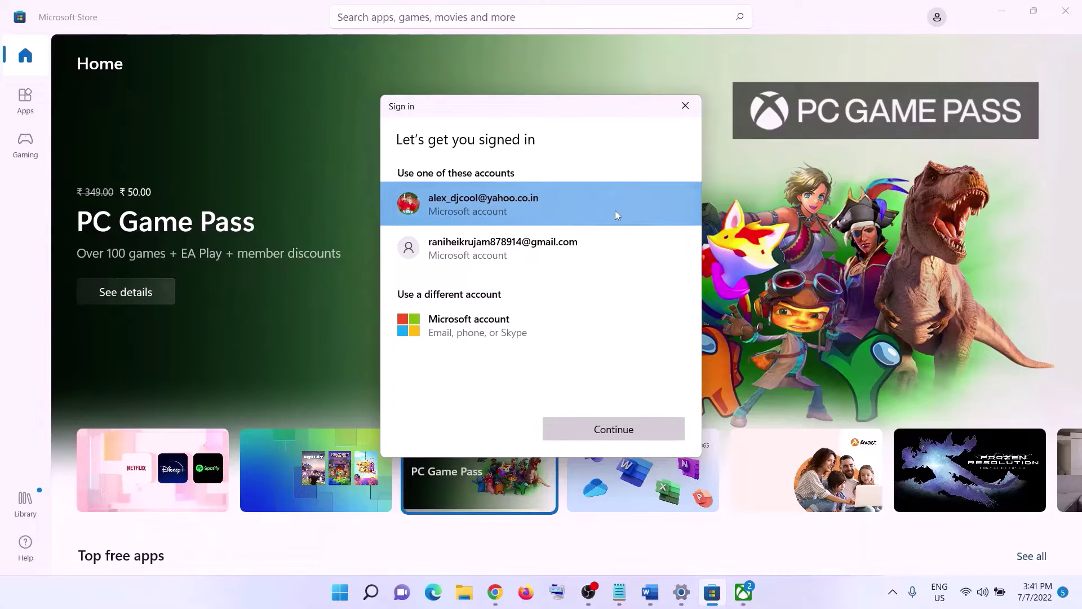
{"action": "left_click", "coordinate": [512, 207]}
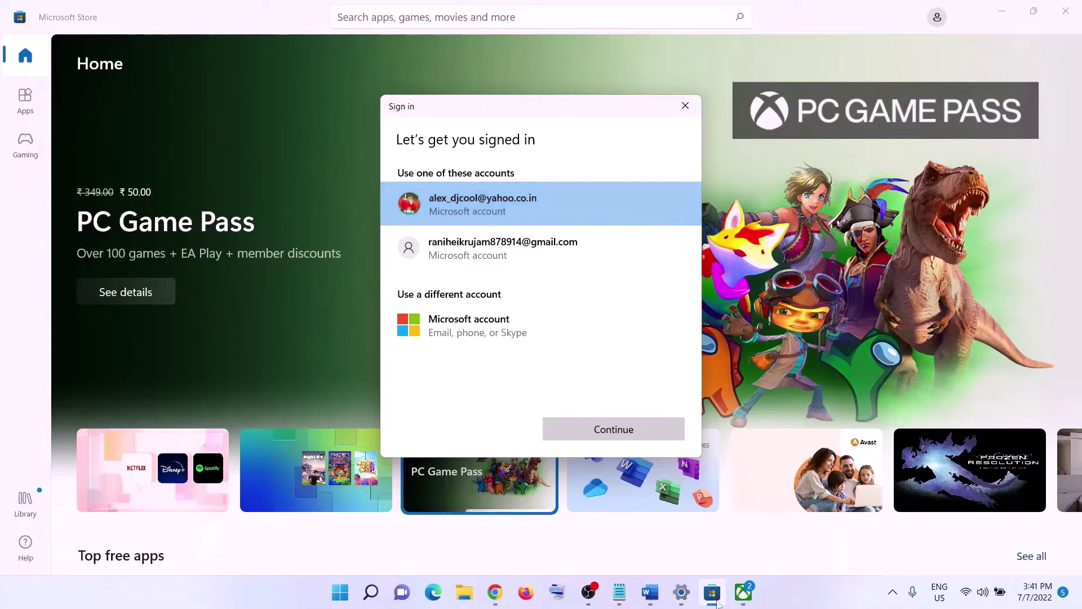
{"action": "left_click", "coordinate": [614, 428]}
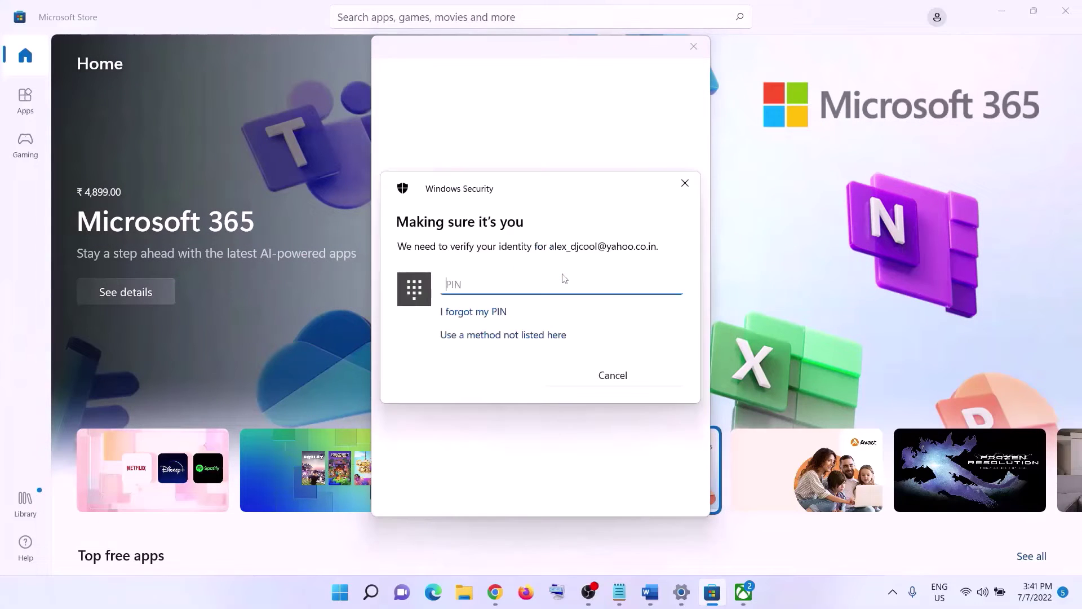
{"action": "type", "text": "1"}
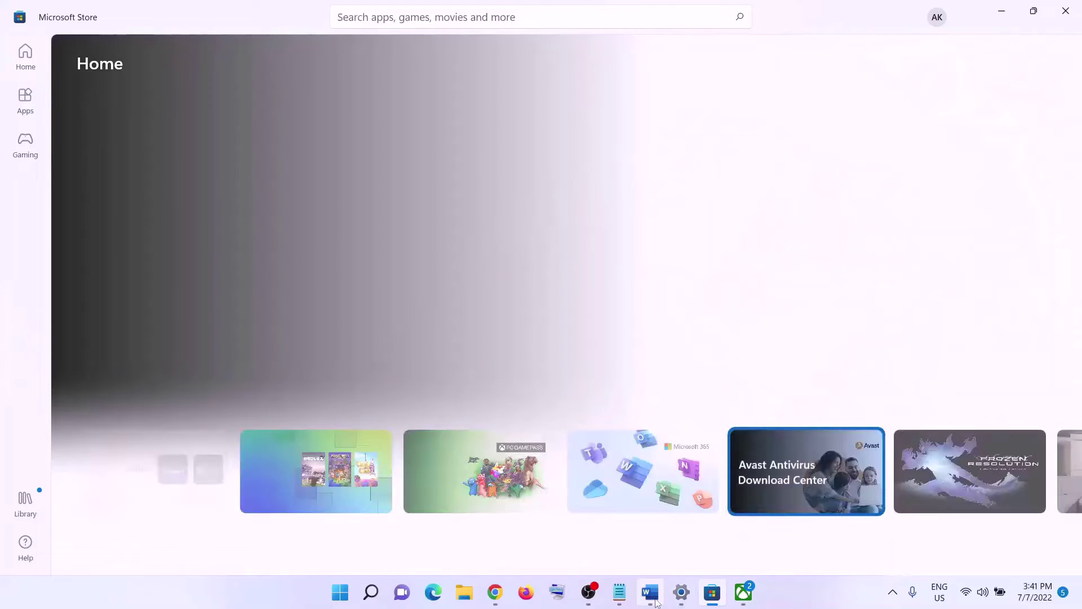
{"action": "left_click", "coordinate": [651, 593]}
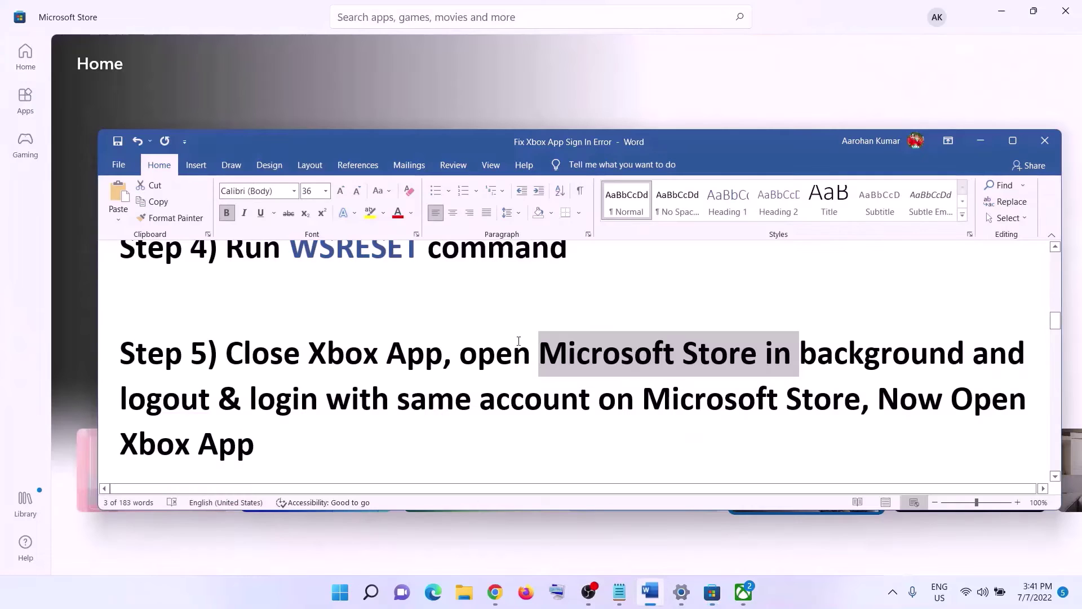
Following Step 6 of the guide, open Adjust date and time from the taskbar clock
{"action": "scroll", "coordinate": [496, 409], "scroll_direction": "down", "scroll_amount": 3}
{"action": "scroll", "coordinate": [497, 409], "scroll_direction": "down", "scroll_amount": 1}
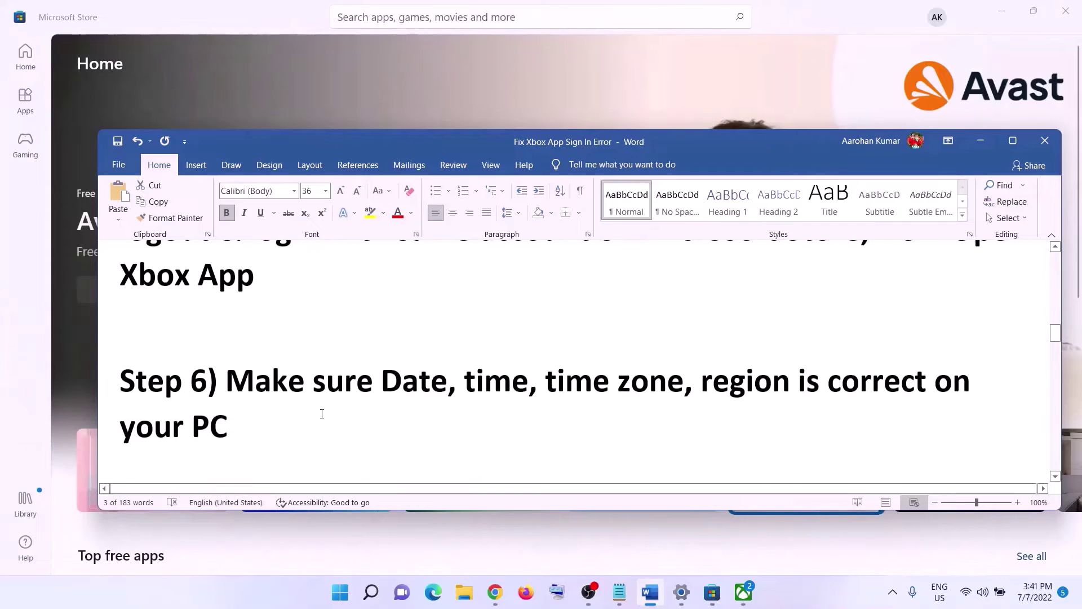
{"action": "left_click_drag", "start_coordinate": [225, 381], "coordinate": [961, 525]}
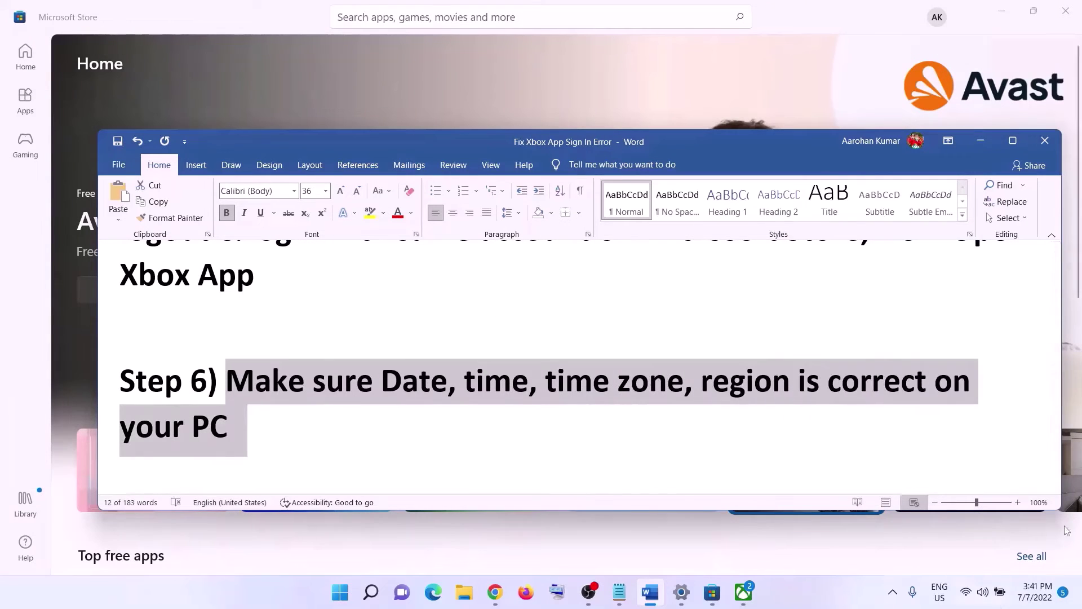
{"action": "right_click", "coordinate": [1038, 590]}
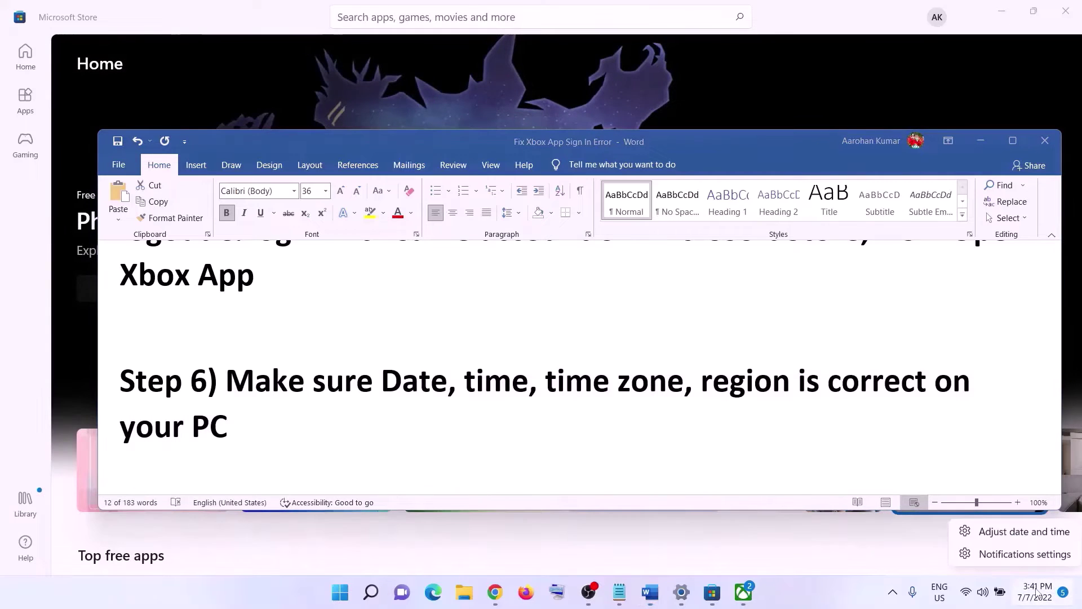
{"action": "left_click", "coordinate": [1024, 532]}
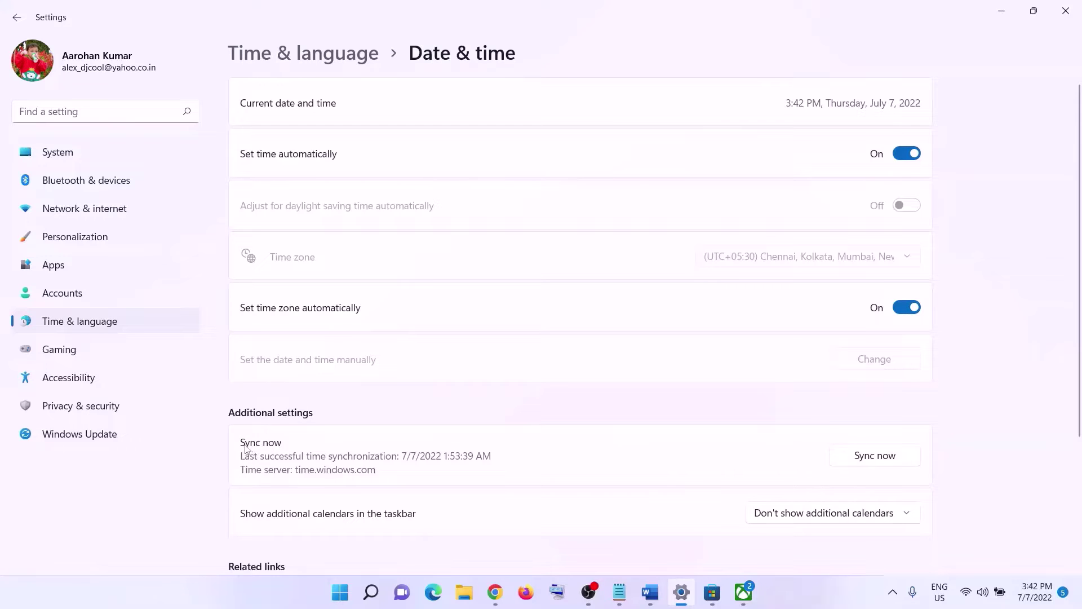
Sync the clock with time.windows.com, keep Country or region as India, and close Settings
{"action": "left_click", "coordinate": [883, 463]}
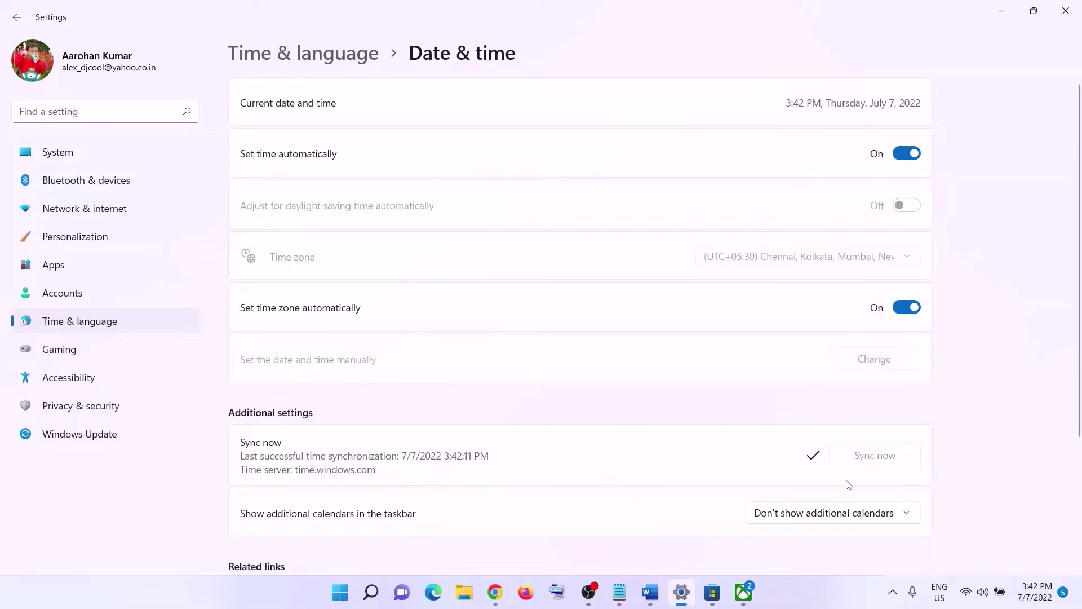
{"action": "left_click", "coordinate": [161, 324]}
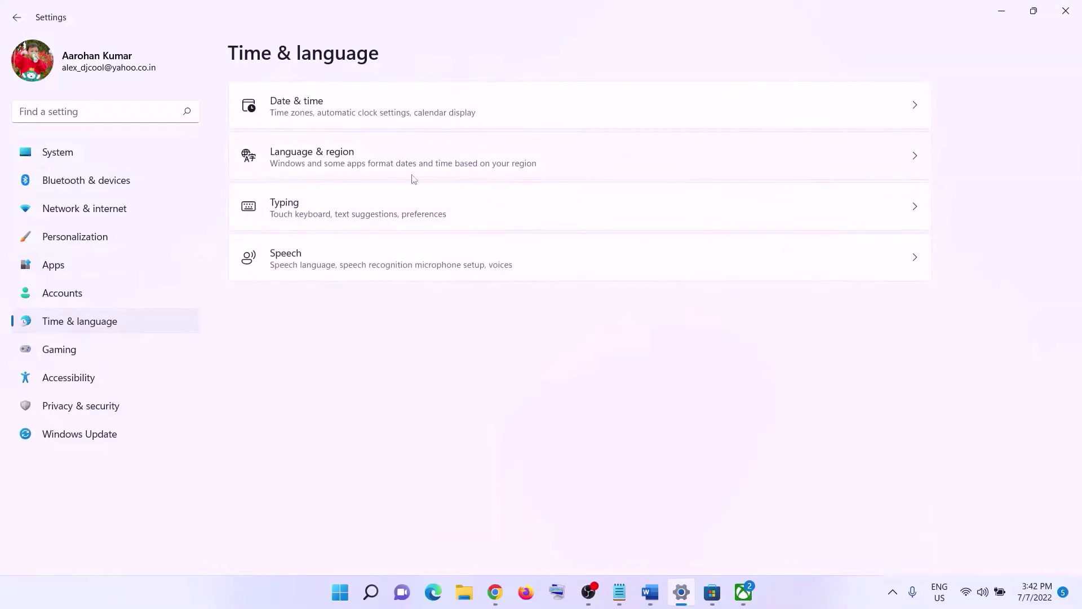
{"action": "left_click", "coordinate": [698, 160]}
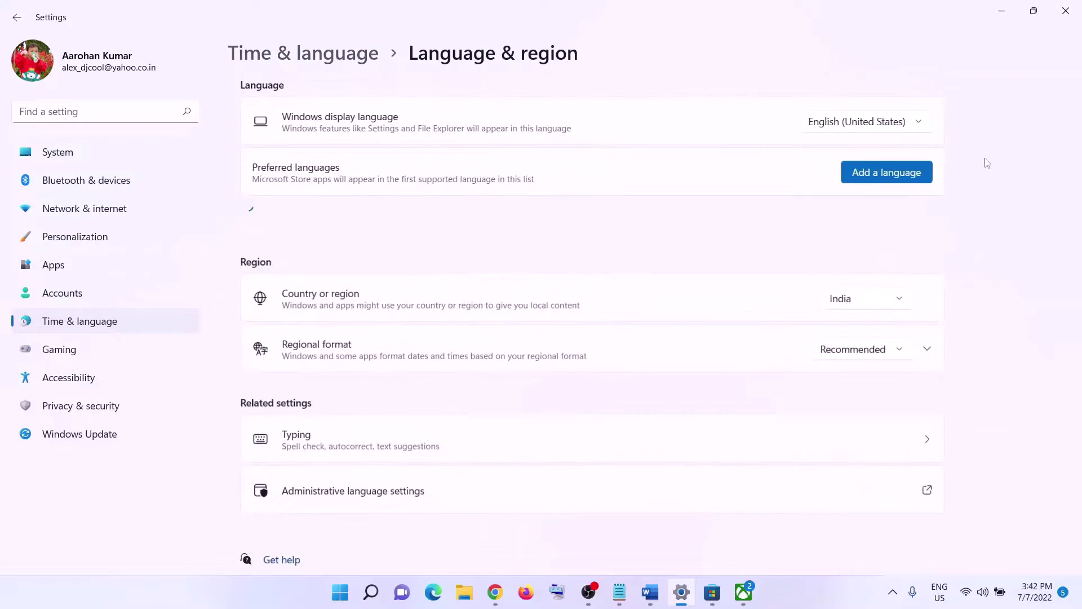
{"action": "left_click", "coordinate": [883, 314]}
{"action": "left_click", "coordinate": [1012, 255]}
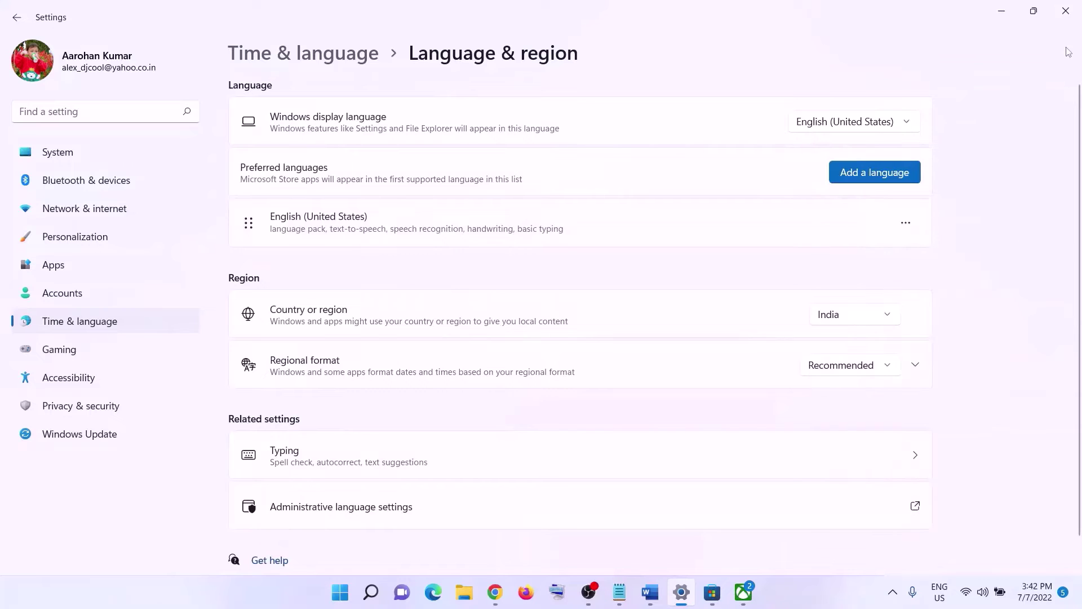
{"action": "left_click", "coordinate": [1065, 11]}
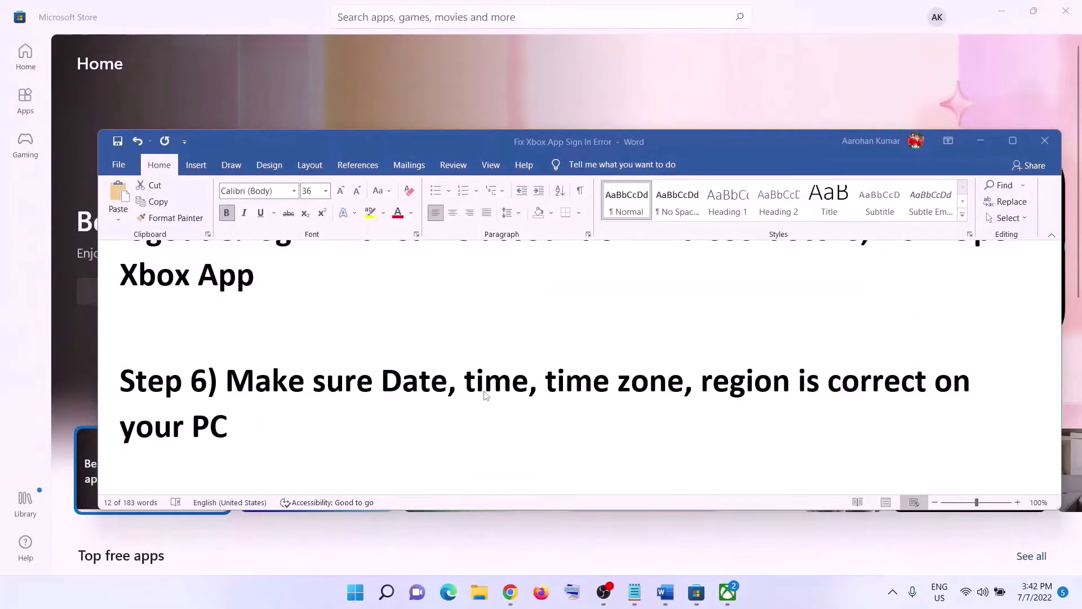
Select and copy the Xbox Identity Provider hyperlink under Step 7 of the Word guide
{"action": "scroll", "coordinate": [484, 397], "scroll_direction": "down", "scroll_amount": 5}
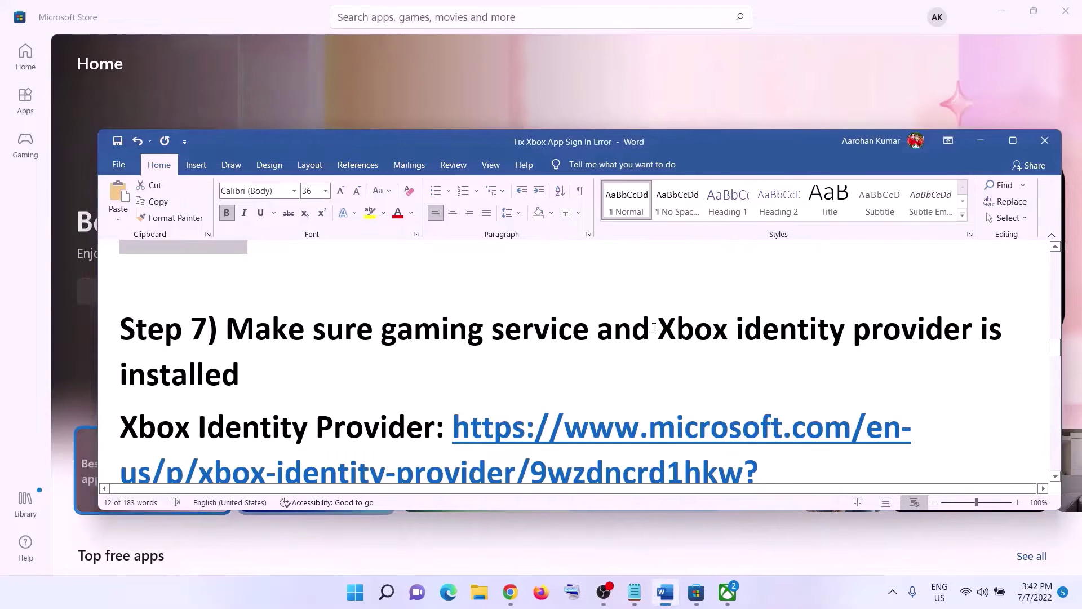
{"action": "left_click_drag", "start_coordinate": [597, 332], "coordinate": [322, 392]}
{"action": "left_click", "coordinate": [260, 429]}
{"action": "scroll", "coordinate": [260, 389], "scroll_direction": "down", "scroll_amount": 2}
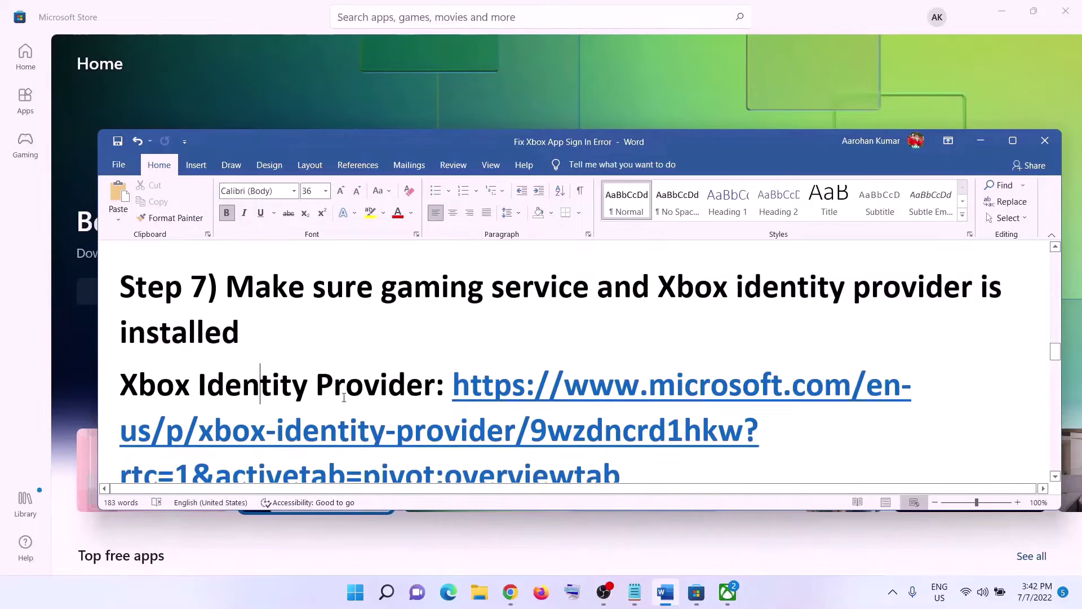
{"action": "left_click_drag", "start_coordinate": [646, 429], "coordinate": [499, 346]}
{"action": "key", "text": "ctrl+c"}
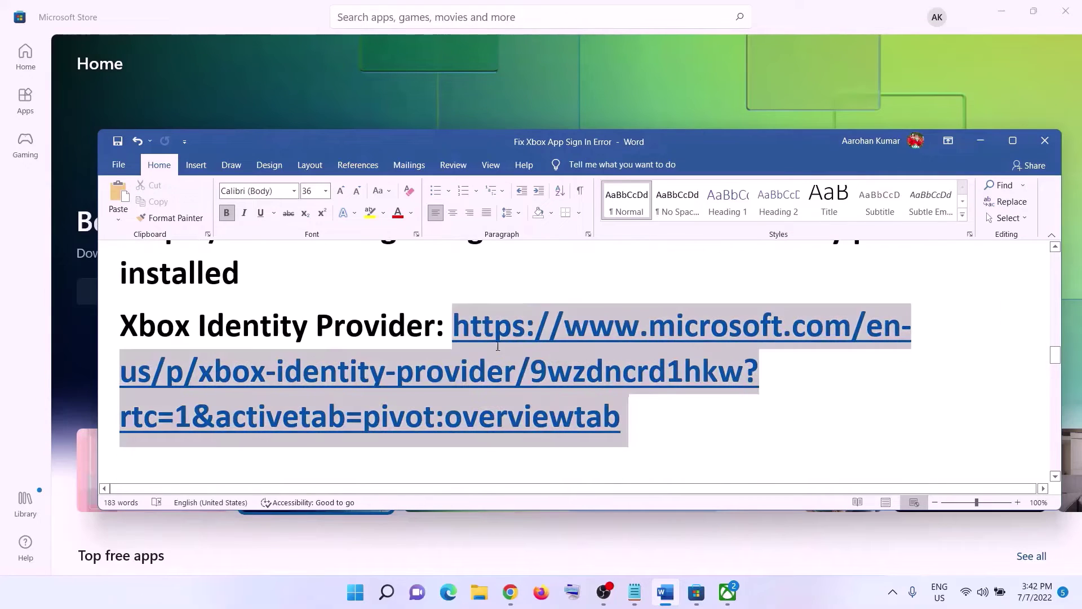
{"action": "left_click", "coordinate": [510, 592]}
Load the copied Xbox Identity Provider link in a new Chrome tab and open it in Microsoft Store
{"action": "left_click", "coordinate": [190, 12]}
{"action": "key", "text": "ctrl+v"}
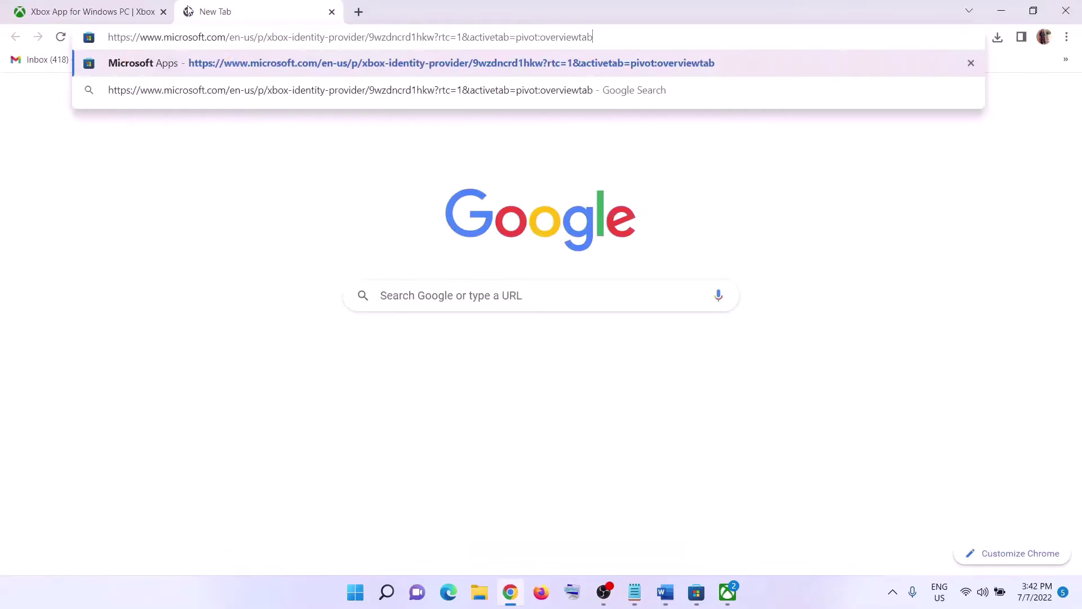
{"action": "key", "text": "Return"}
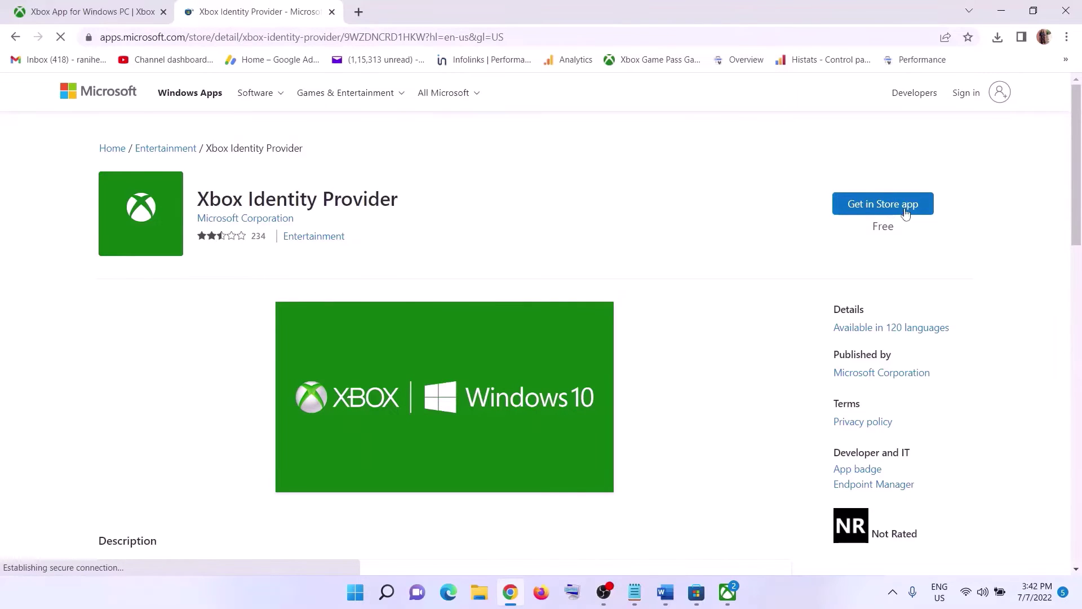
{"action": "left_click", "coordinate": [906, 212]}
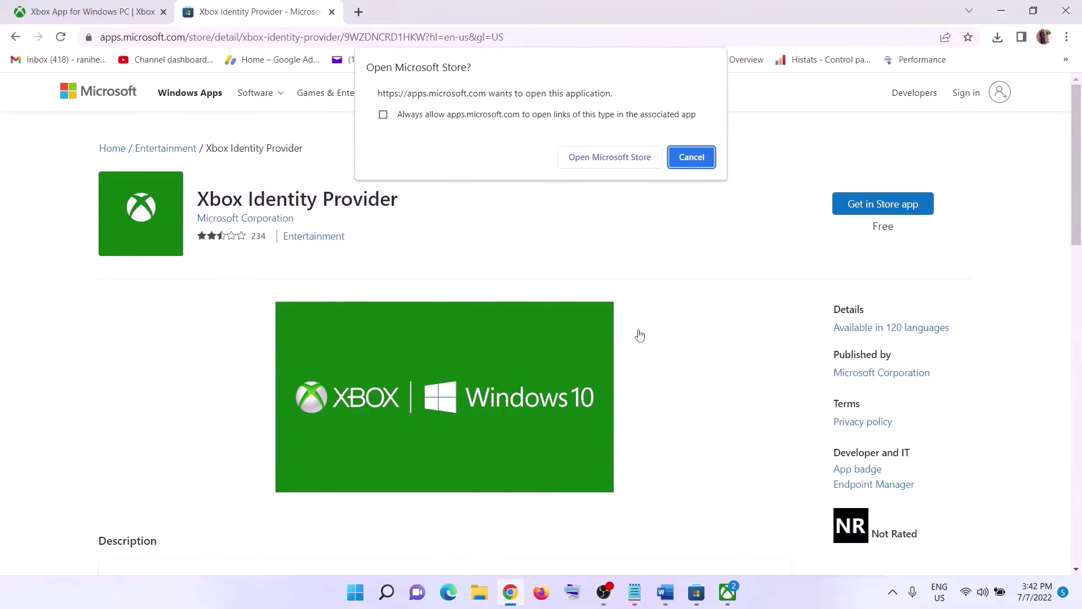
{"action": "left_click", "coordinate": [598, 160]}
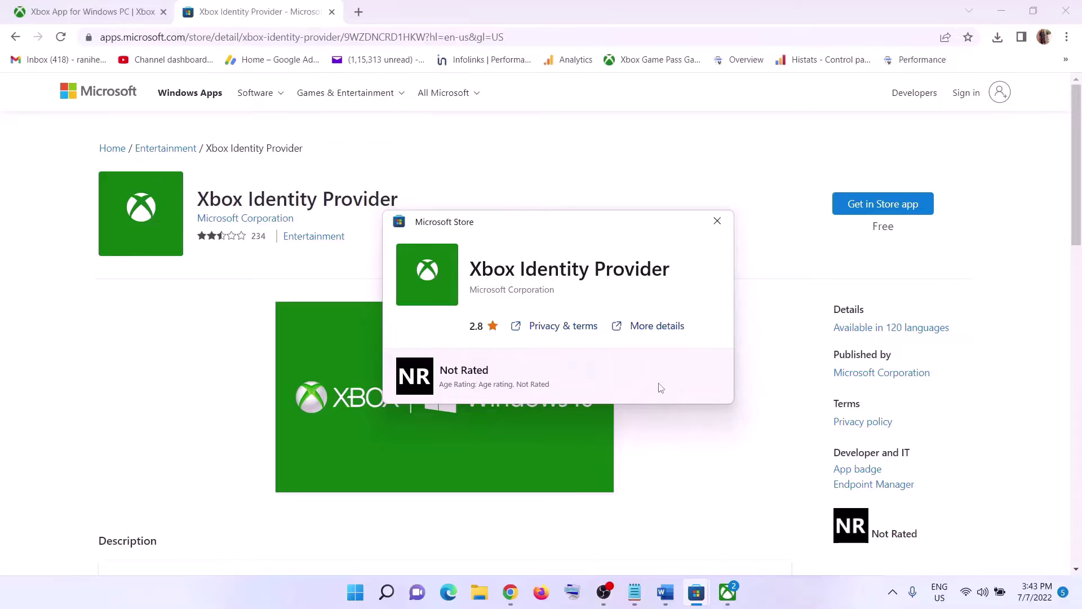
Close the Store product popup and scroll the Word guide to the gaming-service removal command
{"action": "left_click", "coordinate": [717, 220]}
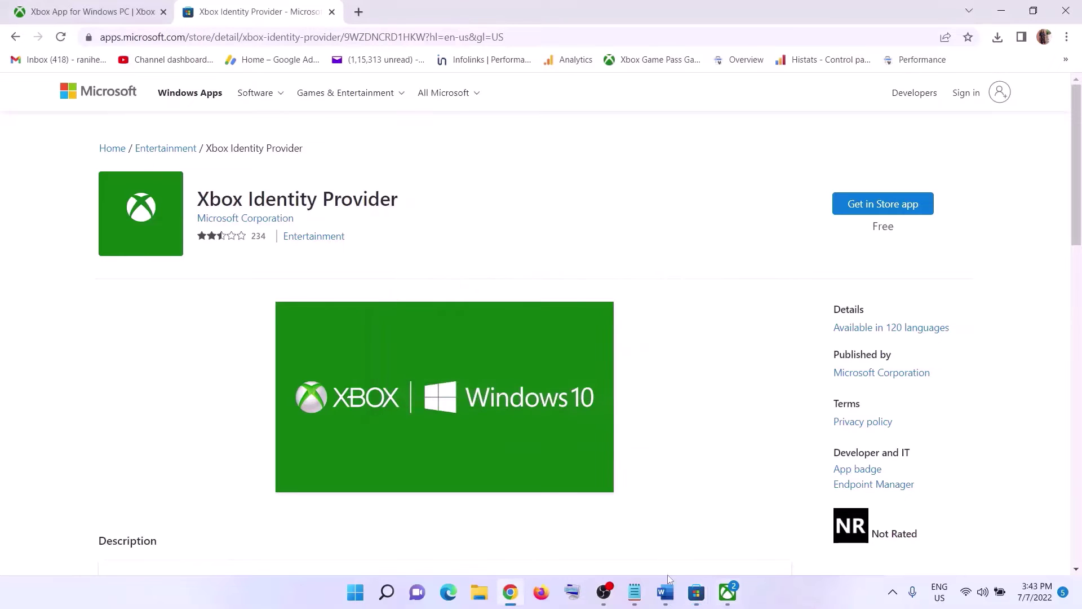
{"action": "left_click", "coordinate": [665, 592]}
{"action": "scroll", "coordinate": [383, 374], "scroll_direction": "down", "scroll_amount": 1}
{"action": "scroll", "coordinate": [384, 374], "scroll_direction": "down", "scroll_amount": 3}
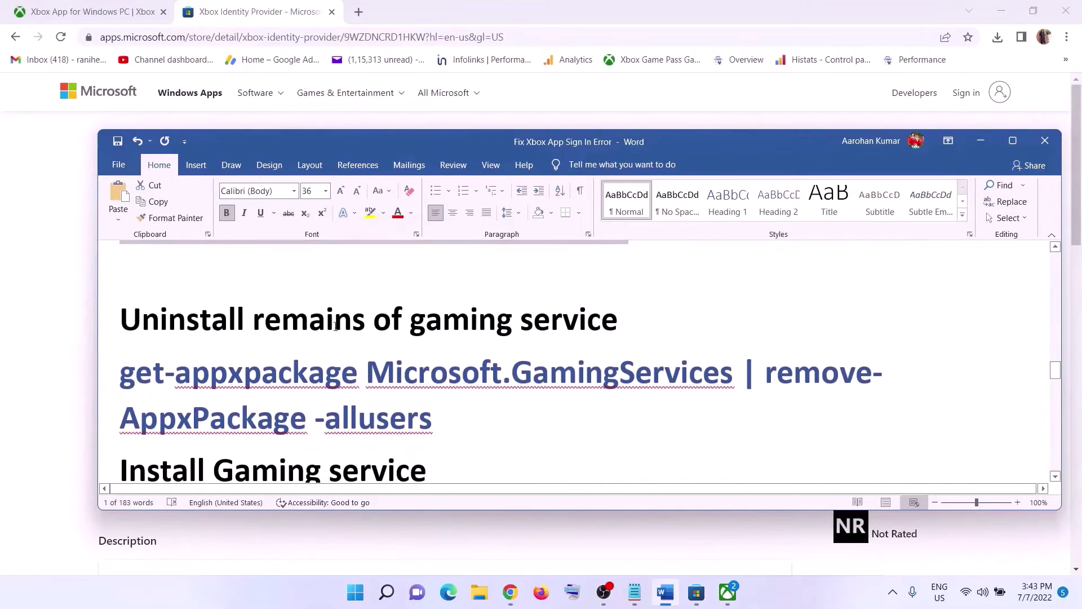
Copy the get-appxpackage Gaming Services removal command from the Word guide
{"action": "triple_click", "coordinate": [200, 317]}
{"action": "scroll", "coordinate": [497, 361], "scroll_direction": "down", "scroll_amount": 1}
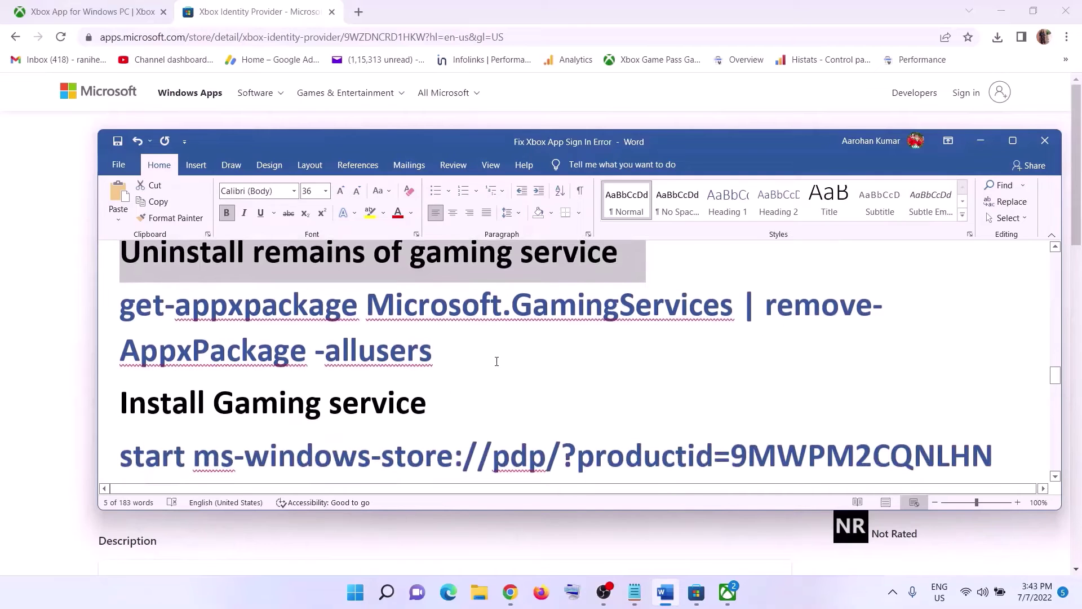
{"action": "left_click_drag", "start_coordinate": [437, 349], "coordinate": [167, 316]}
{"action": "right_click", "coordinate": [167, 315]}
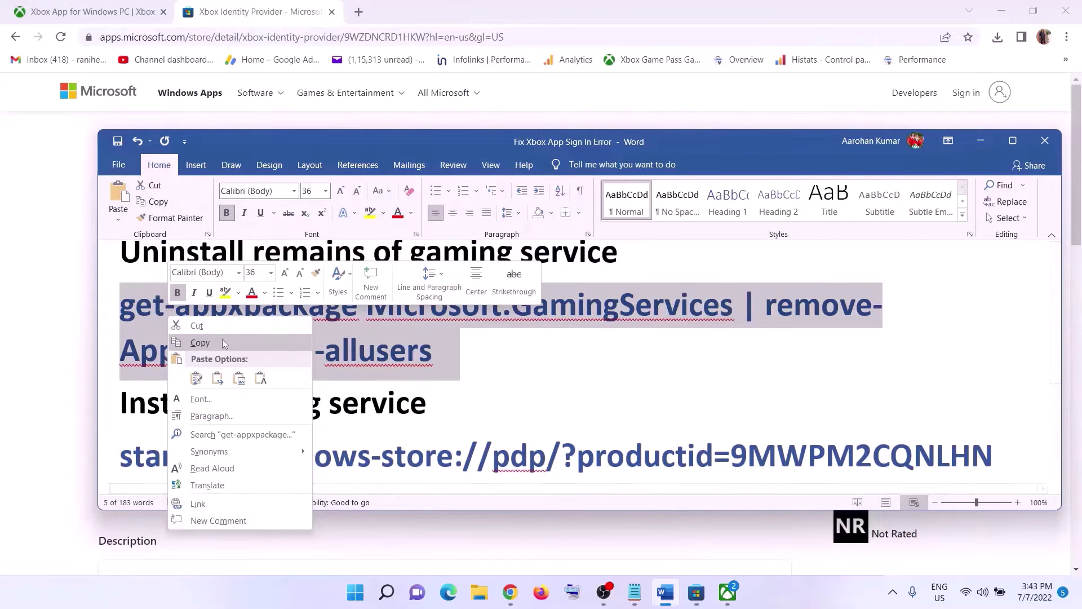
{"action": "left_click", "coordinate": [215, 343]}
Launch Windows PowerShell as administrator from the Start menu
{"action": "left_click", "coordinate": [359, 600]}
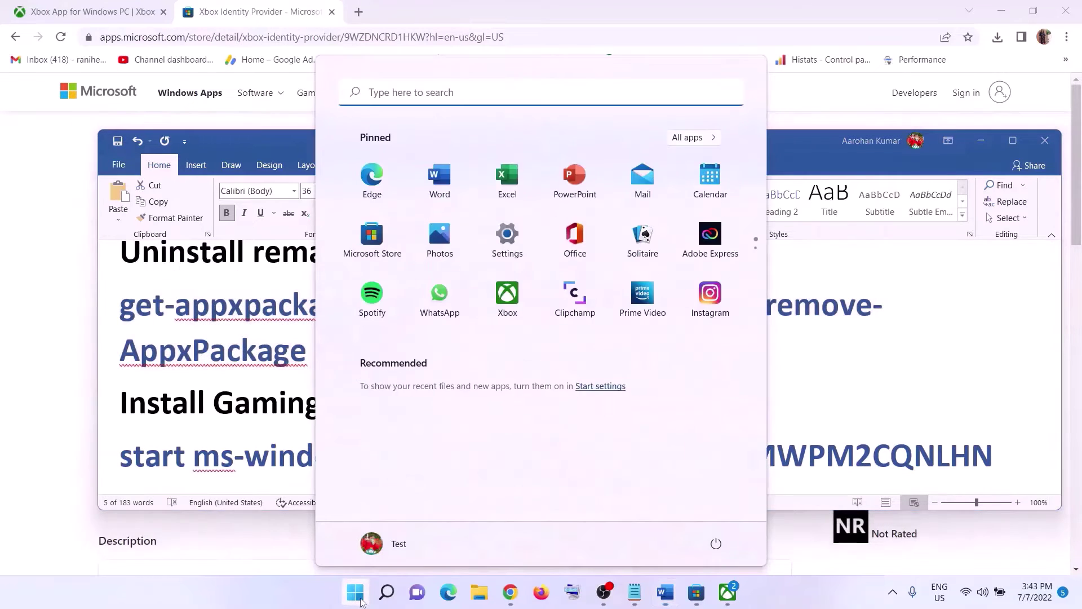
{"action": "type", "text": "powershell"}
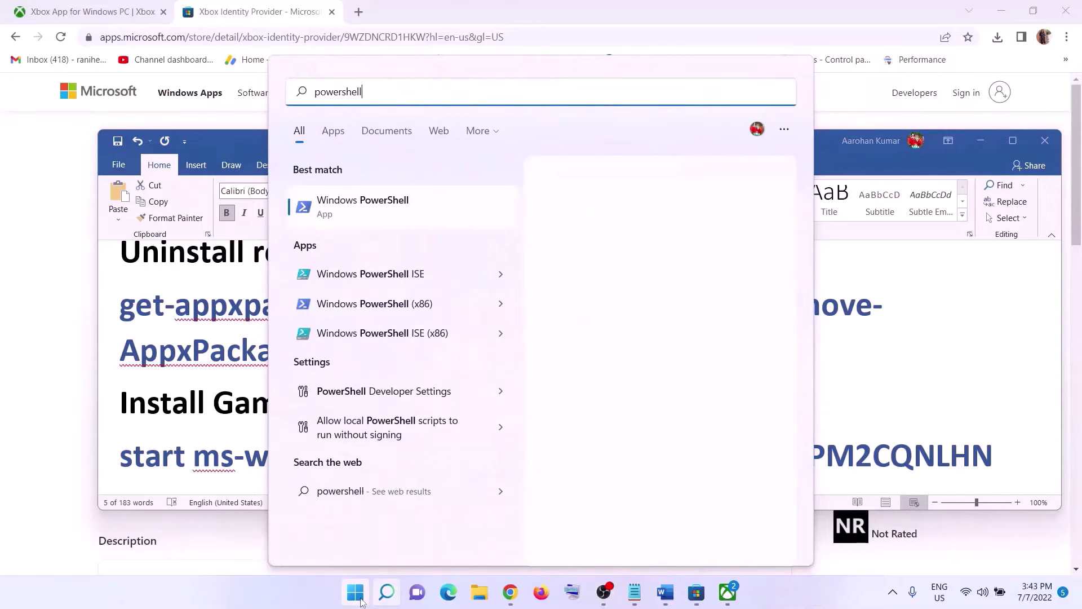
{"action": "right_click", "coordinate": [358, 193]}
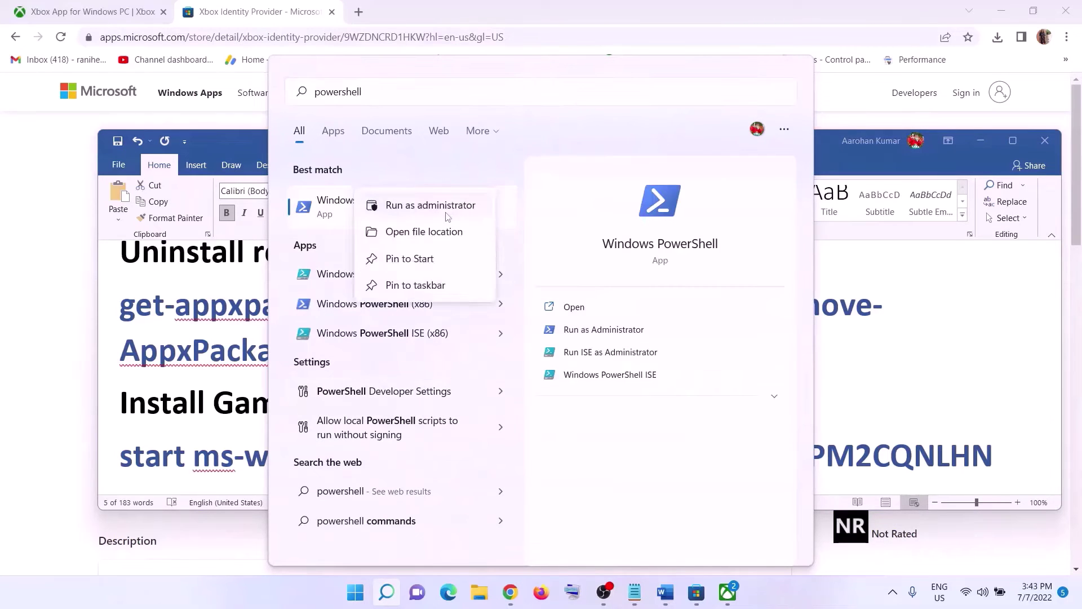
{"action": "right_click", "coordinate": [387, 219]}
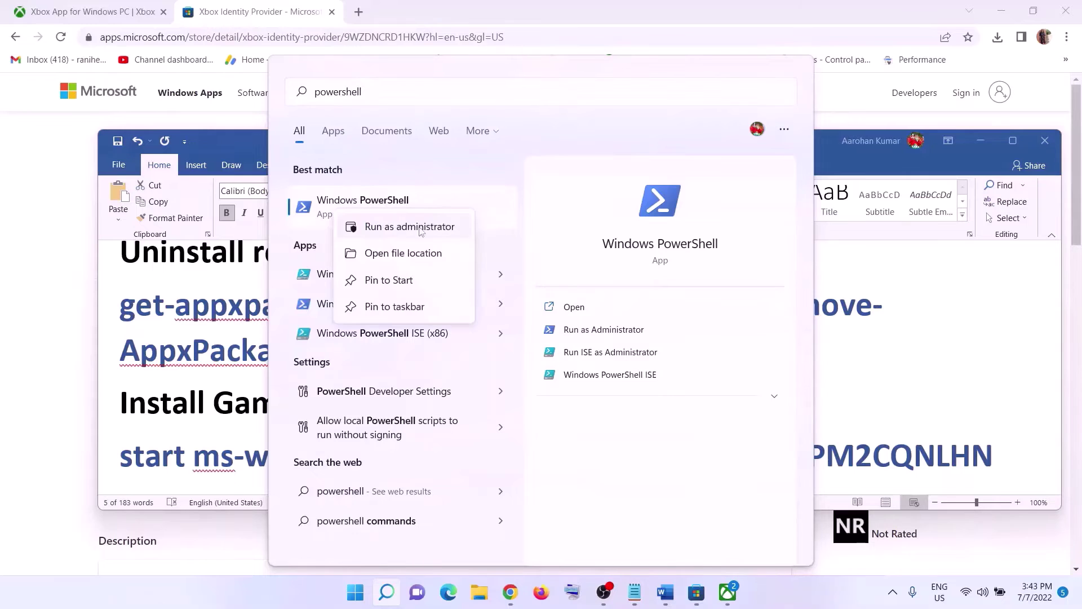
{"action": "left_click", "coordinate": [419, 227]}
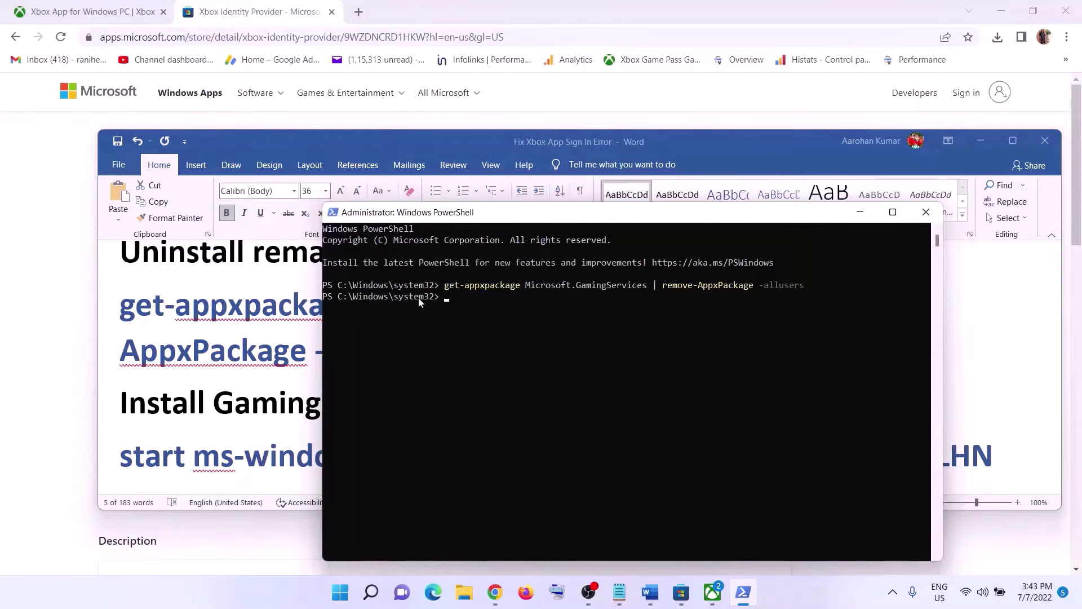
Copy the start ms-windows-store command from the guide and run it in PowerShell
{"action": "key", "text": "alt+Tab"}
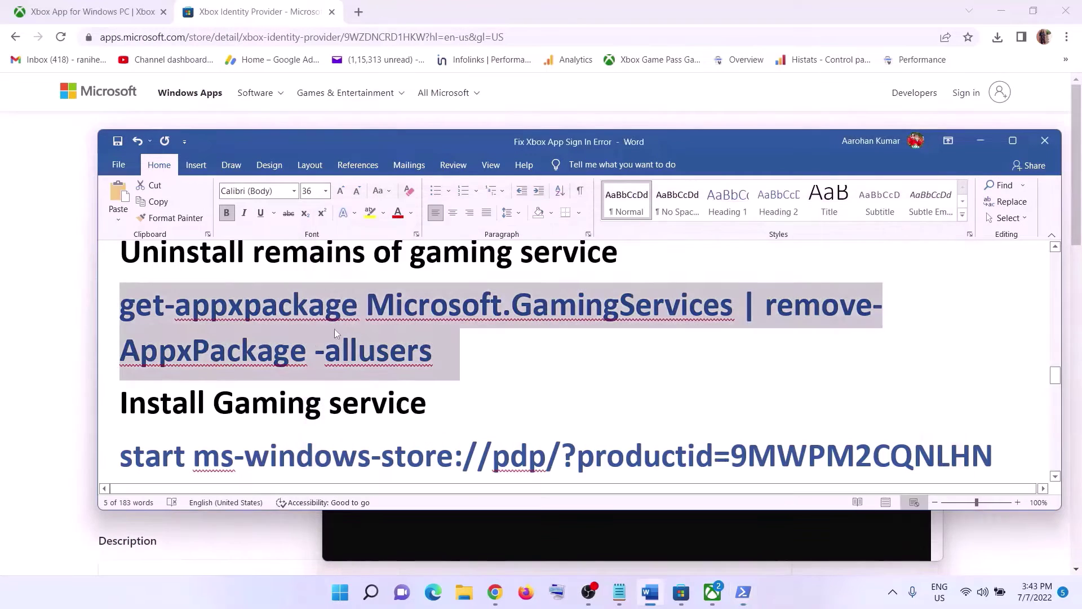
{"action": "scroll", "coordinate": [334, 329], "scroll_direction": "down", "scroll_amount": 2}
{"action": "left_click_drag", "start_coordinate": [993, 355], "coordinate": [135, 366]}
{"action": "key", "text": "ctrl+c"}
{"action": "key", "text": "alt+Tab"}
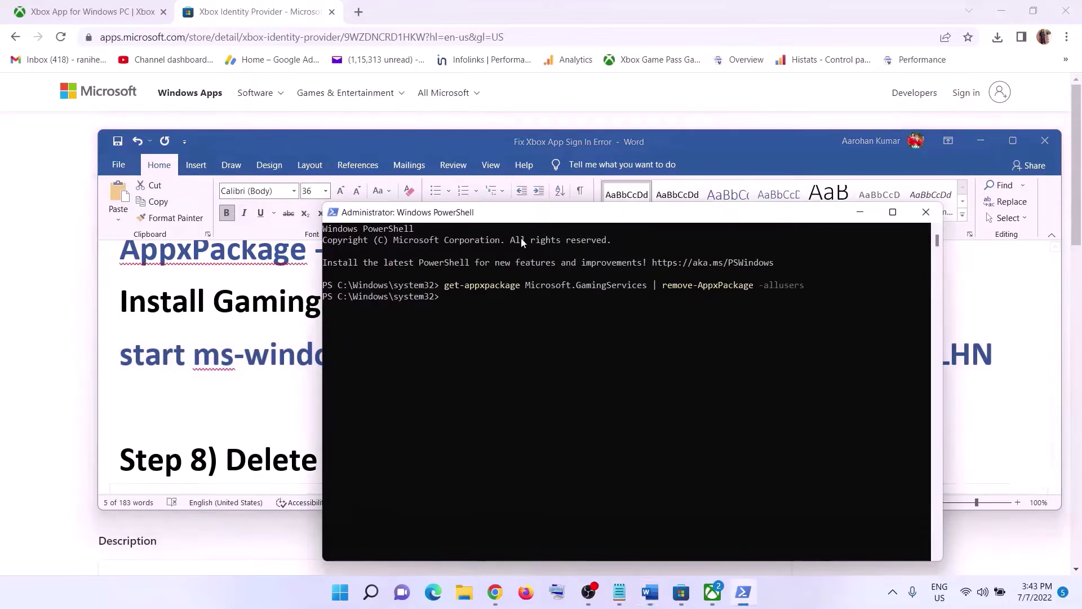
{"action": "right_click", "coordinate": [523, 242]}
{"action": "key", "text": "Return"}
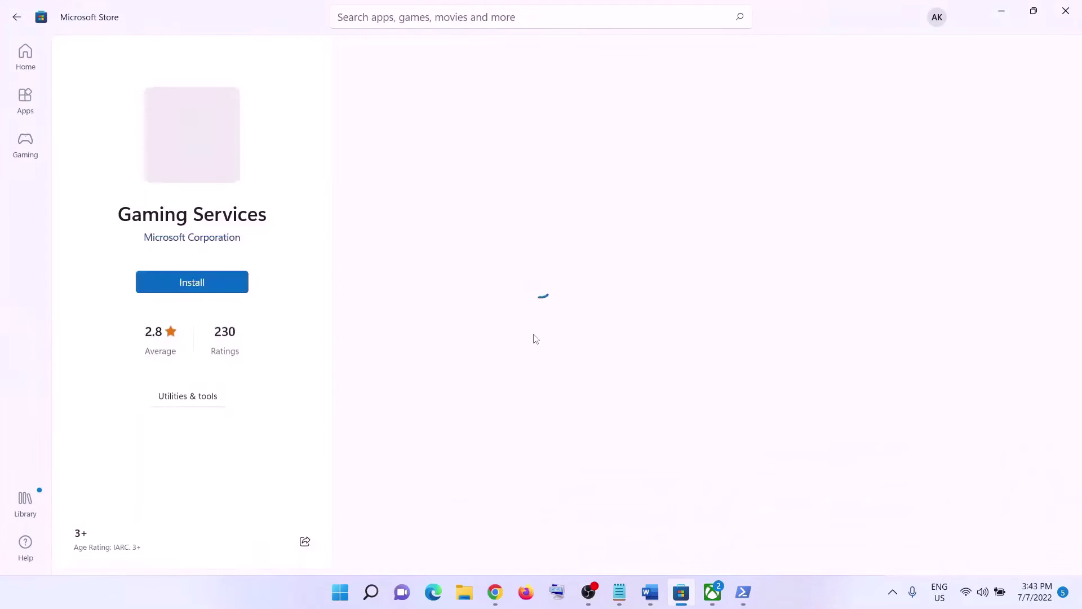
Install Gaming Services from its Store page and scroll the Word guide to Step 8
{"action": "left_click", "coordinate": [177, 288]}
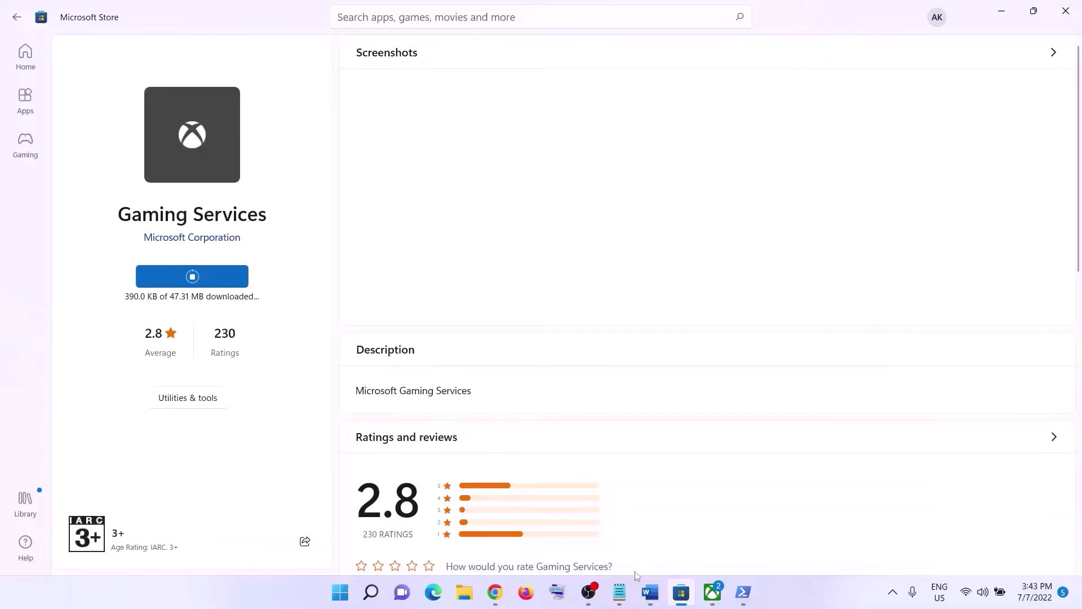
{"action": "left_click", "coordinate": [649, 592]}
{"action": "scroll", "coordinate": [409, 373], "scroll_direction": "down", "scroll_amount": 5}
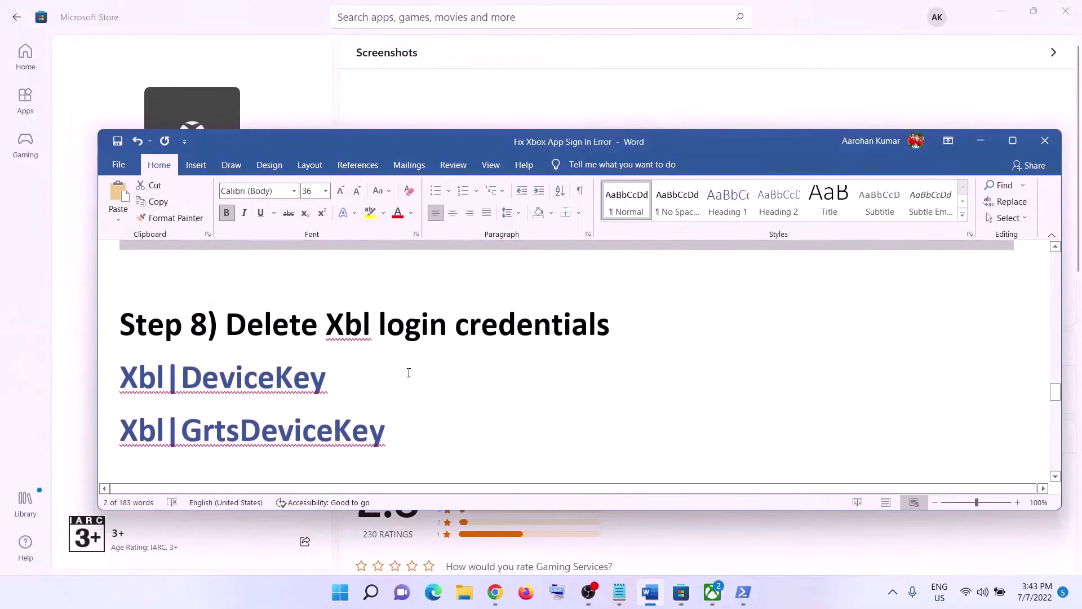
Open Credential Manager maximized and show the saved Windows credentials
{"action": "left_click_drag", "start_coordinate": [325, 316], "coordinate": [610, 326]}
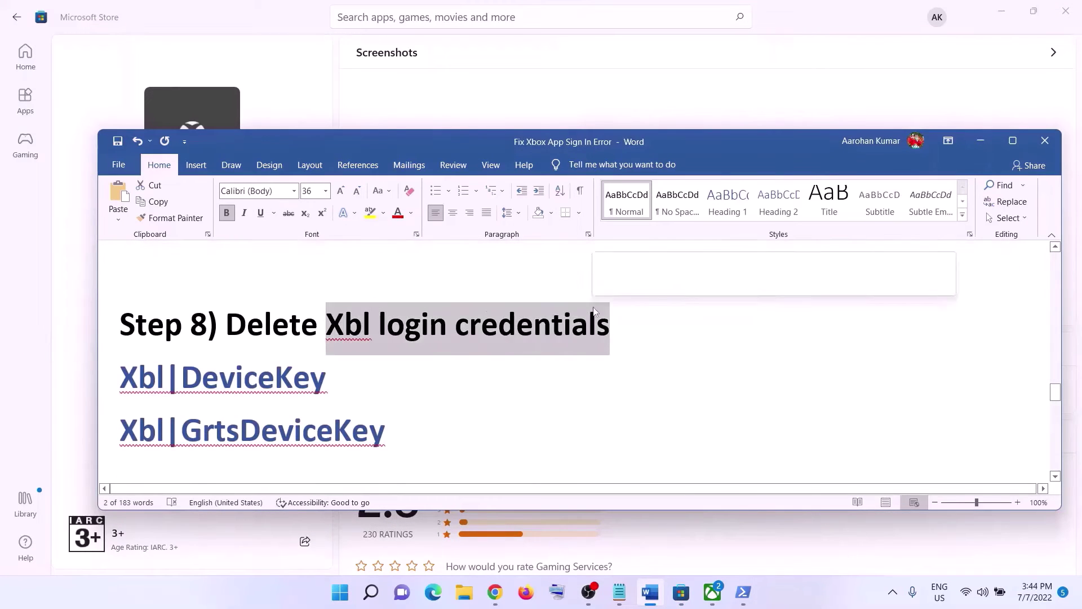
{"action": "left_click", "coordinate": [343, 599]}
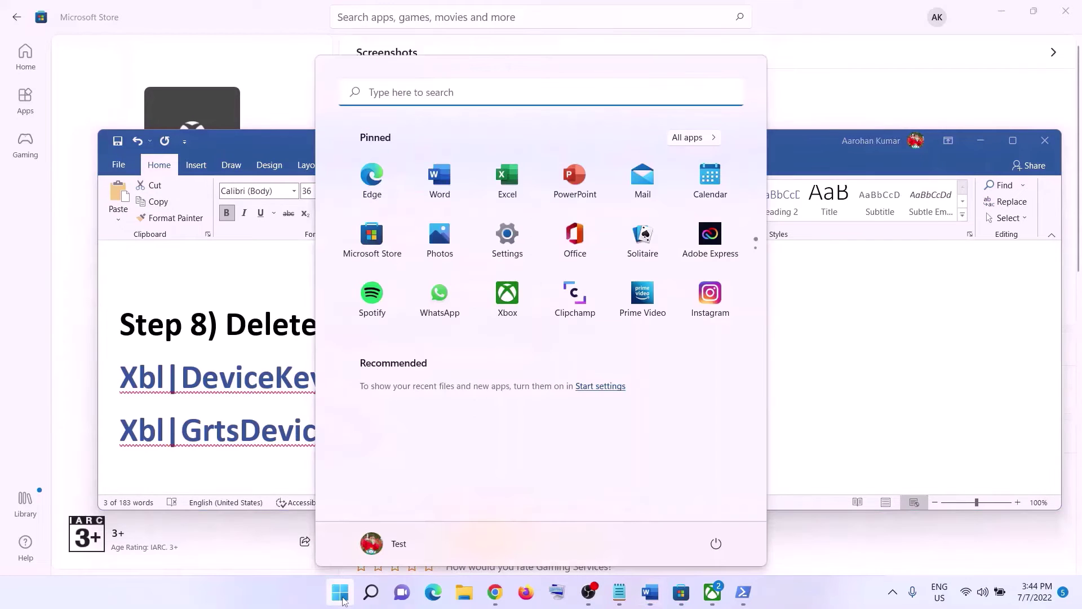
{"action": "type", "text": "creden"}
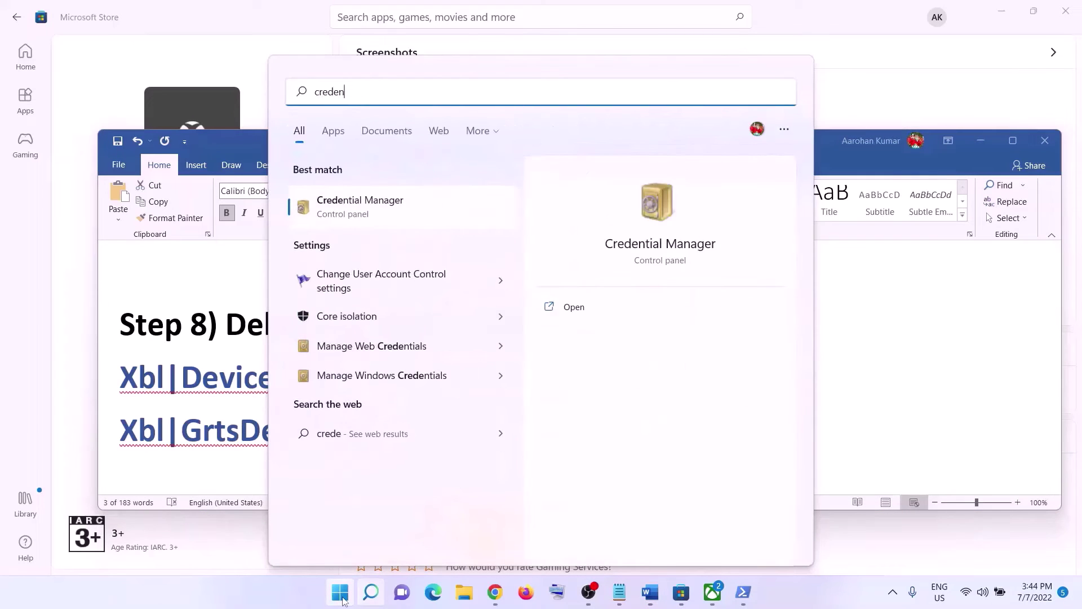
{"action": "left_click", "coordinate": [358, 214]}
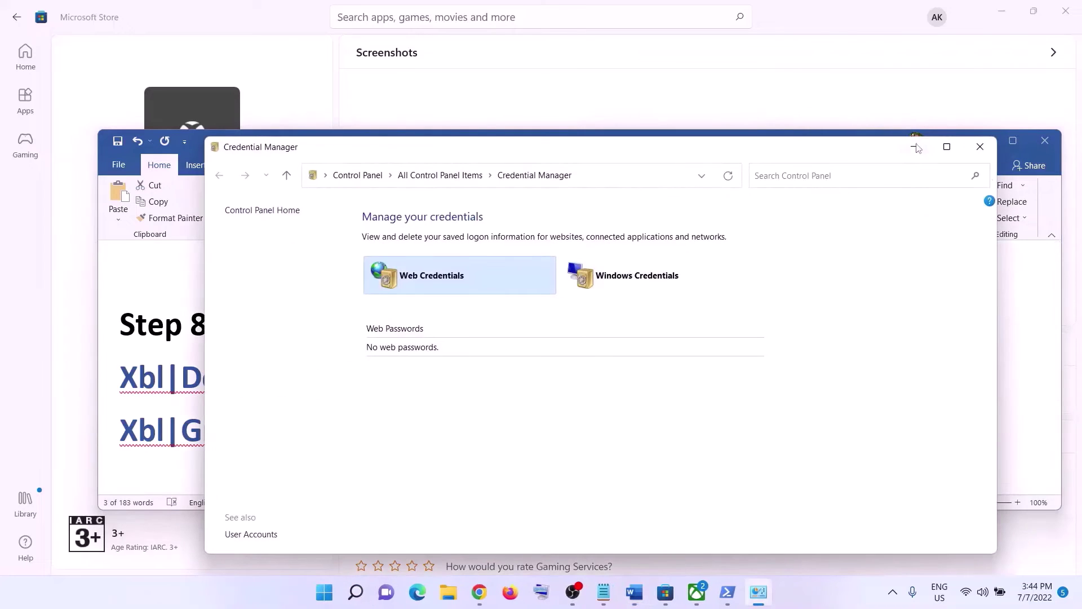
{"action": "left_click", "coordinate": [947, 146]}
{"action": "left_click", "coordinate": [432, 137]}
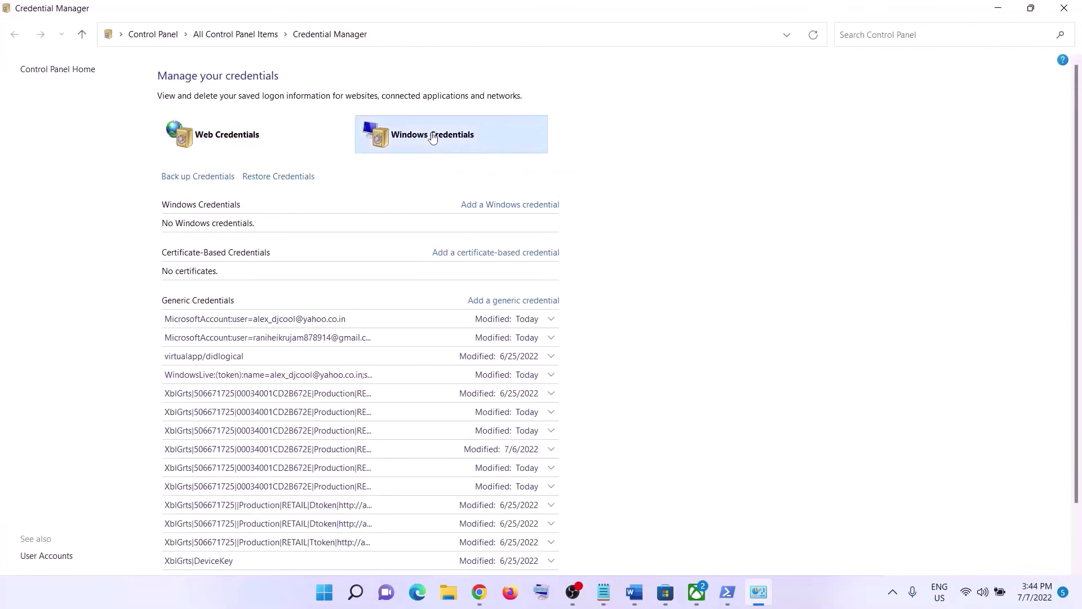
{"action": "scroll", "coordinate": [425, 298], "scroll_direction": "down", "scroll_amount": 2}
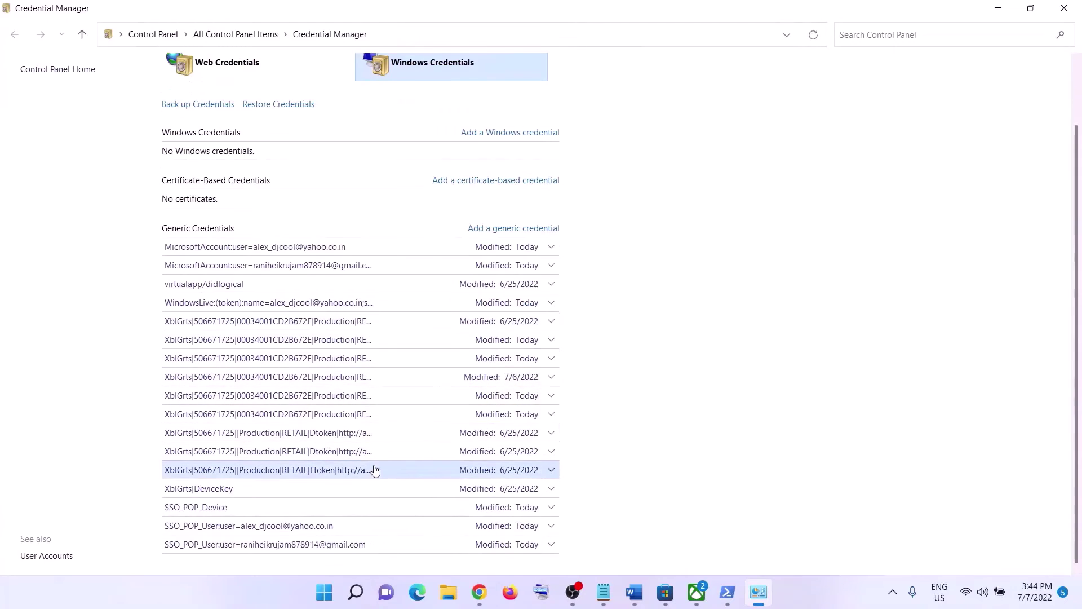
Compare the guide's Xbl|DeviceKey and Xbl|GrtsDeviceKey entries against Credential Manager
{"action": "key", "text": "alt+Tab"}
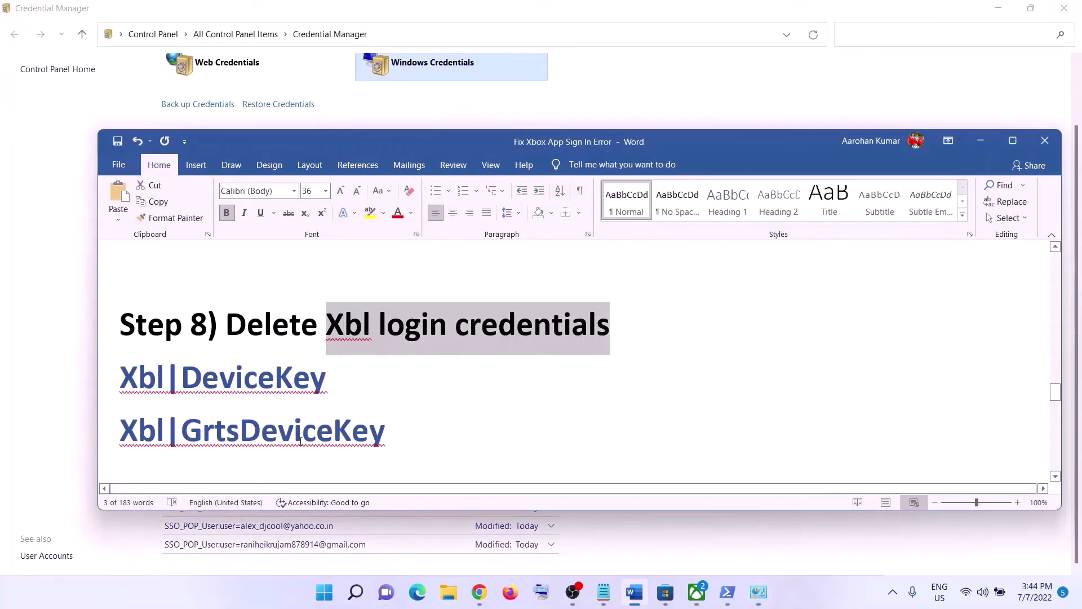
{"action": "left_click_drag", "start_coordinate": [124, 376], "coordinate": [295, 370]}
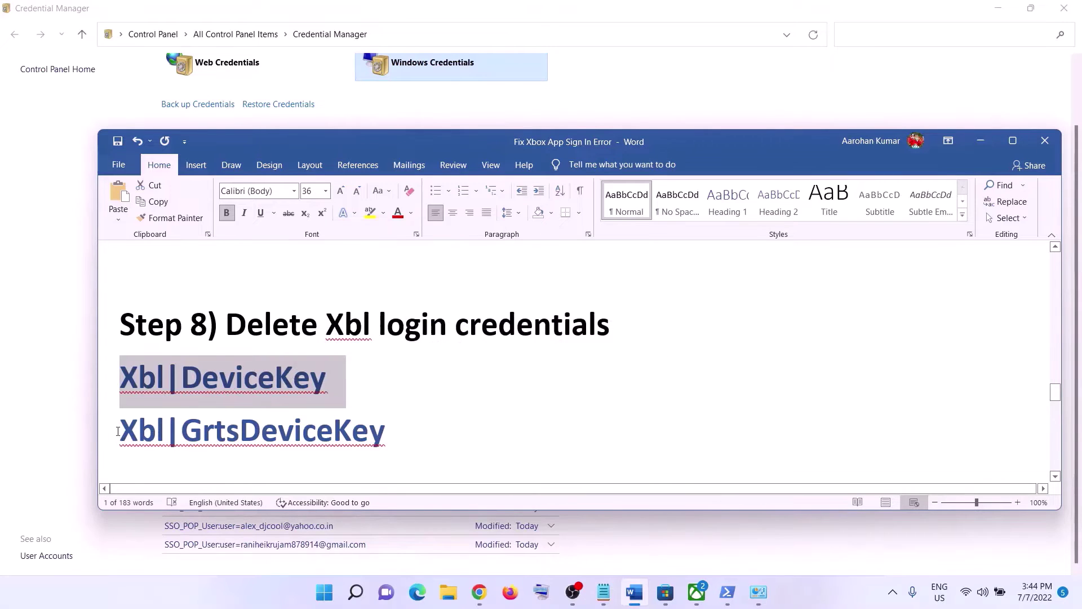
{"action": "left_click_drag", "start_coordinate": [118, 431], "coordinate": [285, 430]}
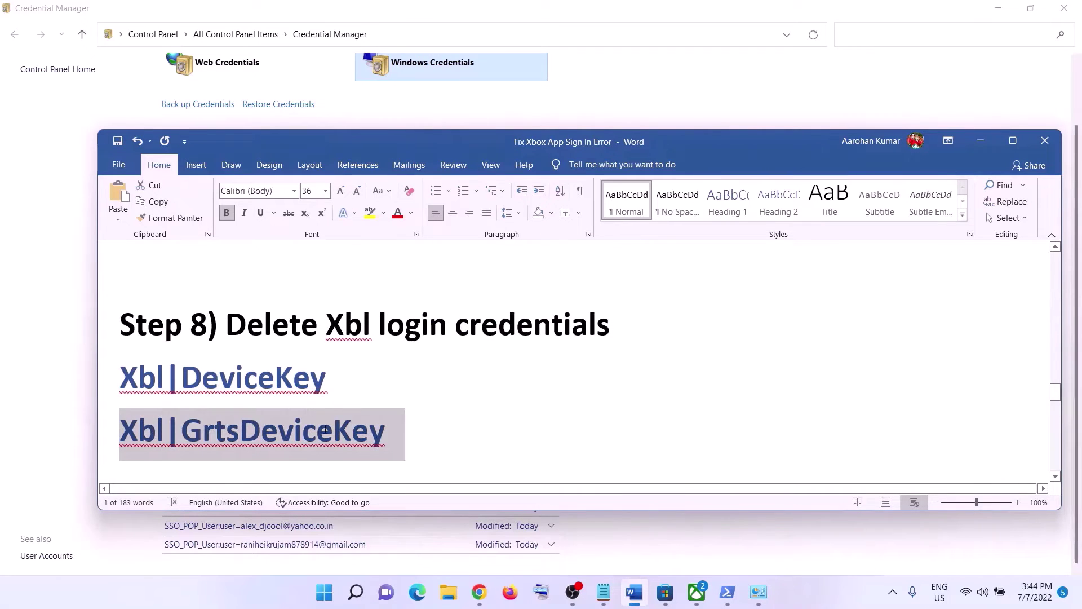
{"action": "left_click_drag", "start_coordinate": [119, 375], "coordinate": [395, 434]}
{"action": "key", "text": "alt+Tab"}
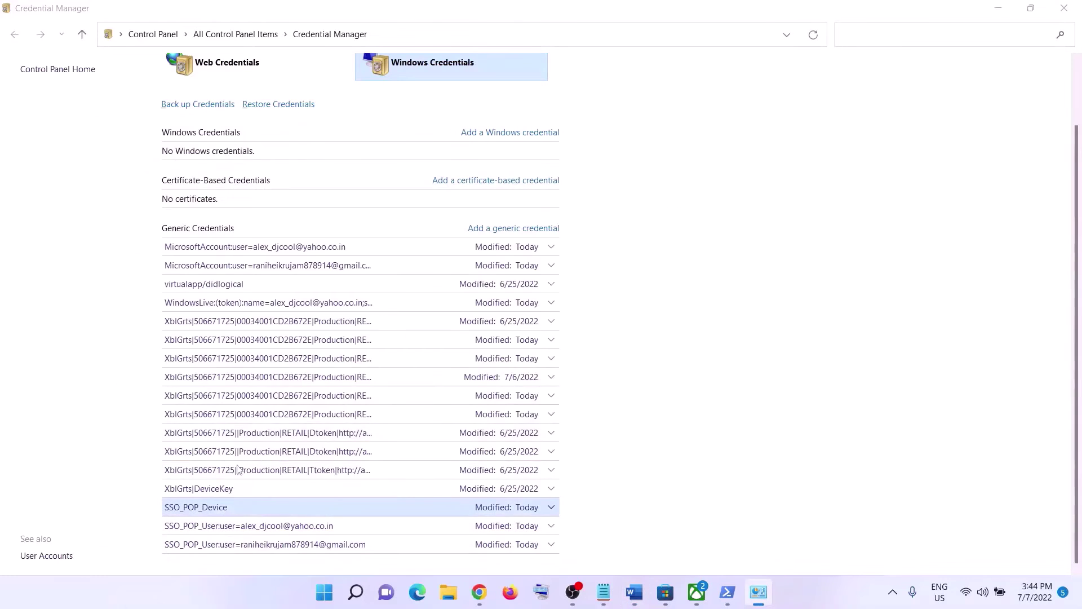
{"action": "key", "text": "alt+Tab"}
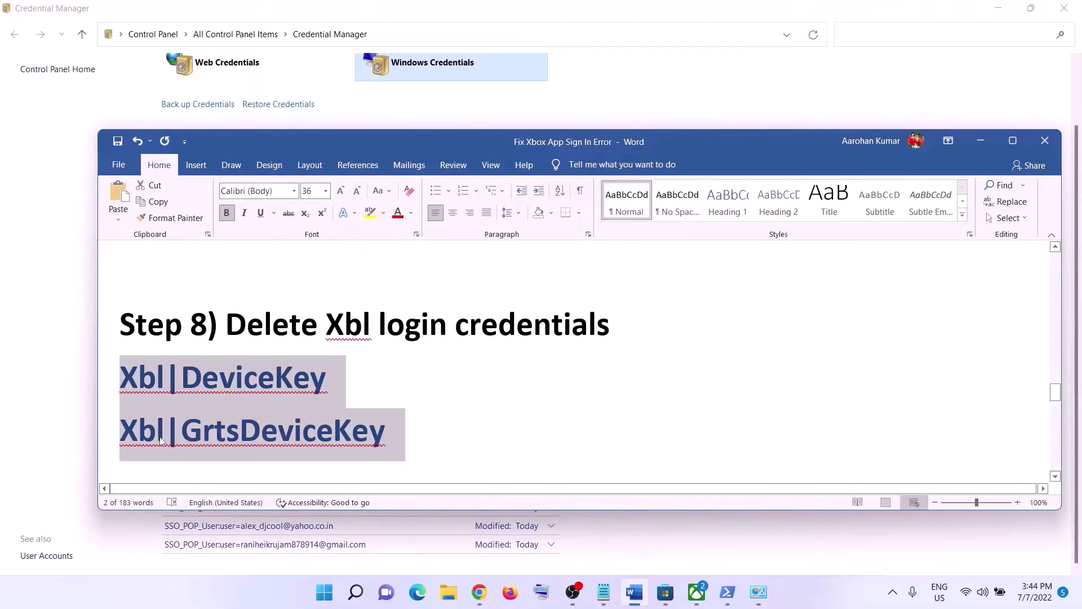
{"action": "key", "text": "alt+Tab"}
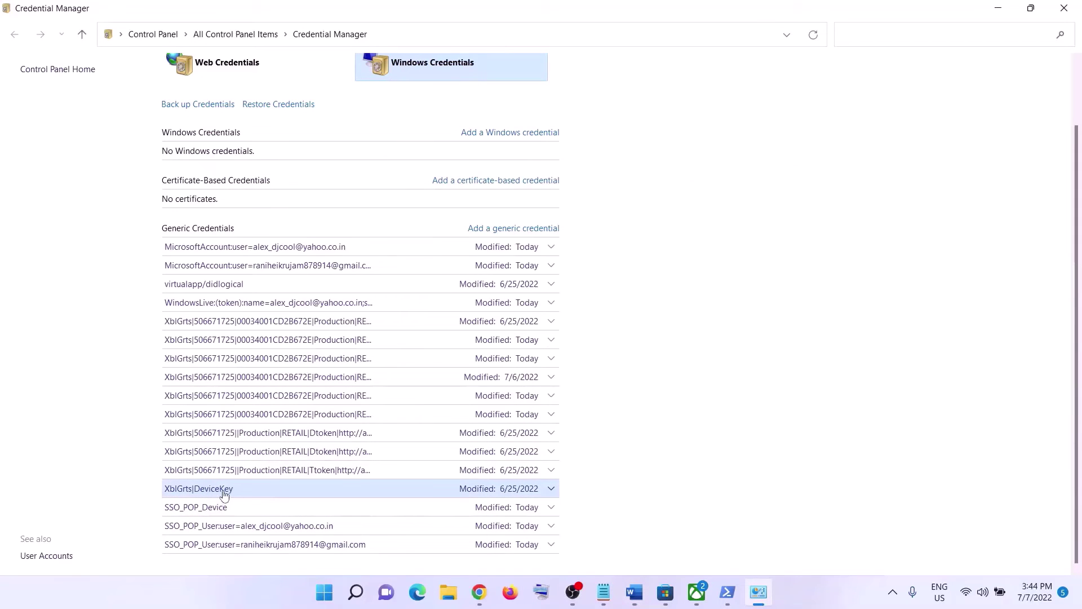
{"action": "key", "text": "alt+Tab"}
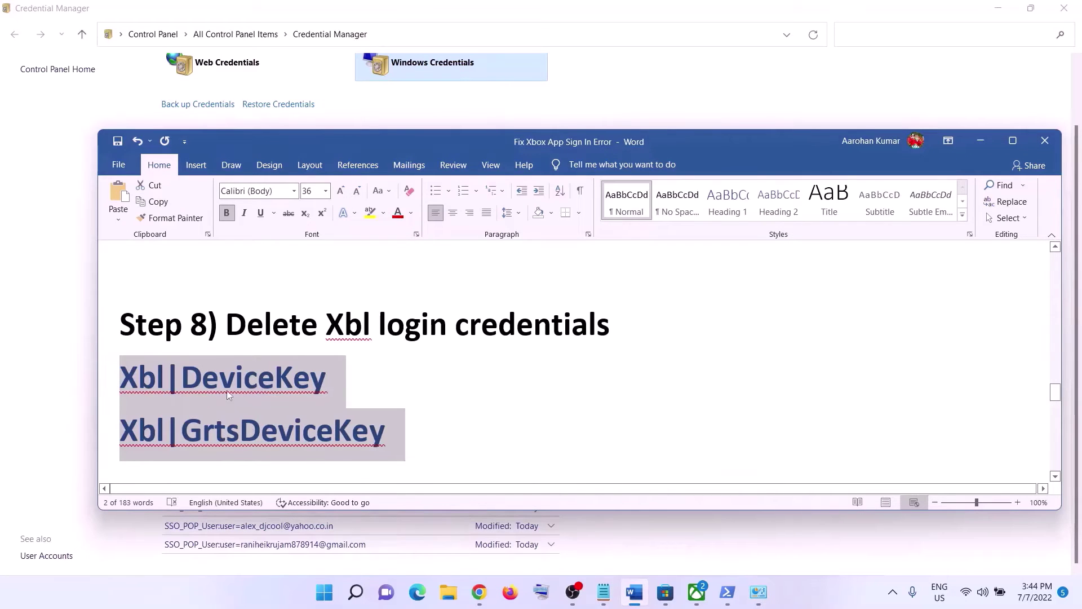
{"action": "key", "text": "alt+Tab"}
Remove the XblGrts|DeviceKey generic credential, confirm with Yes, and close Credential Manager
{"action": "left_click", "coordinate": [204, 487]}
{"action": "scroll", "coordinate": [279, 501], "scroll_direction": "down", "scroll_amount": 1}
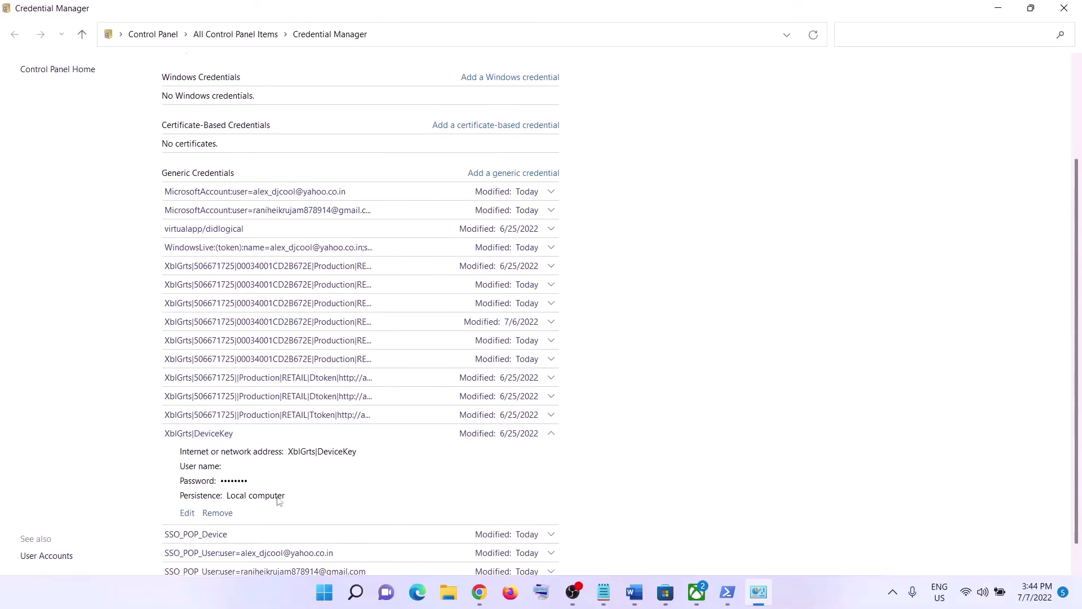
{"action": "left_click", "coordinate": [217, 513]}
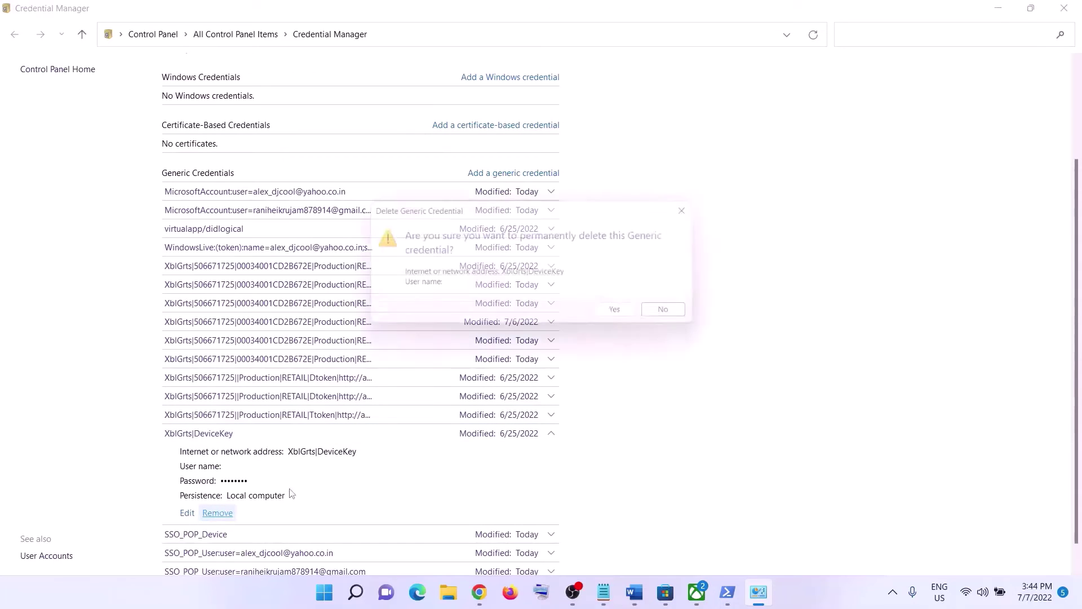
{"action": "left_click", "coordinate": [622, 315]}
{"action": "left_click", "coordinate": [1064, 8]}
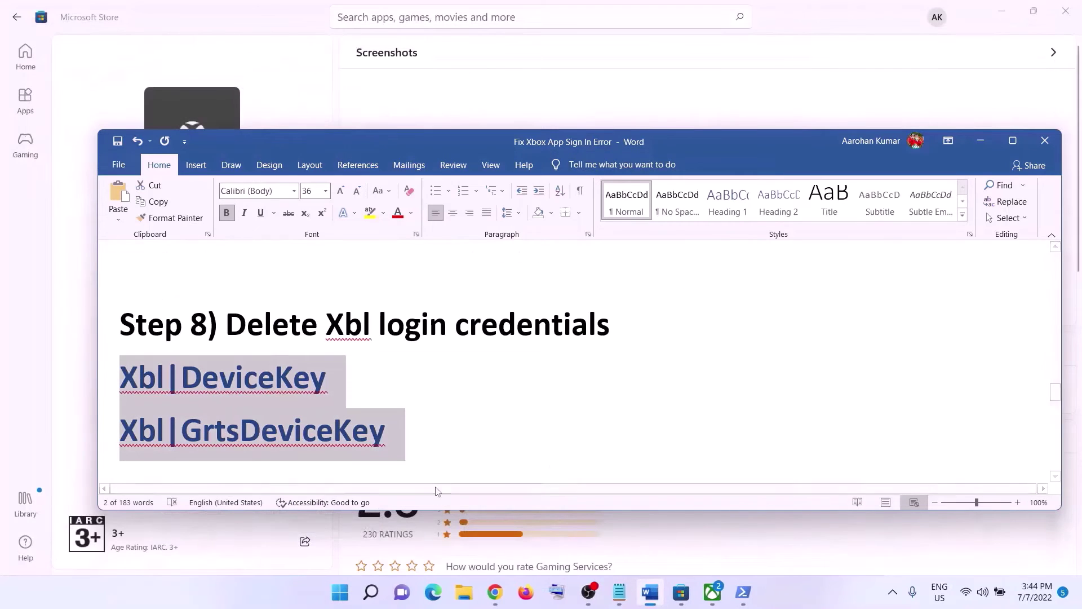
Check the Start power options, then scroll the guide to Step 9's Uninstall Xbox App heading
{"action": "left_click", "coordinate": [340, 591]}
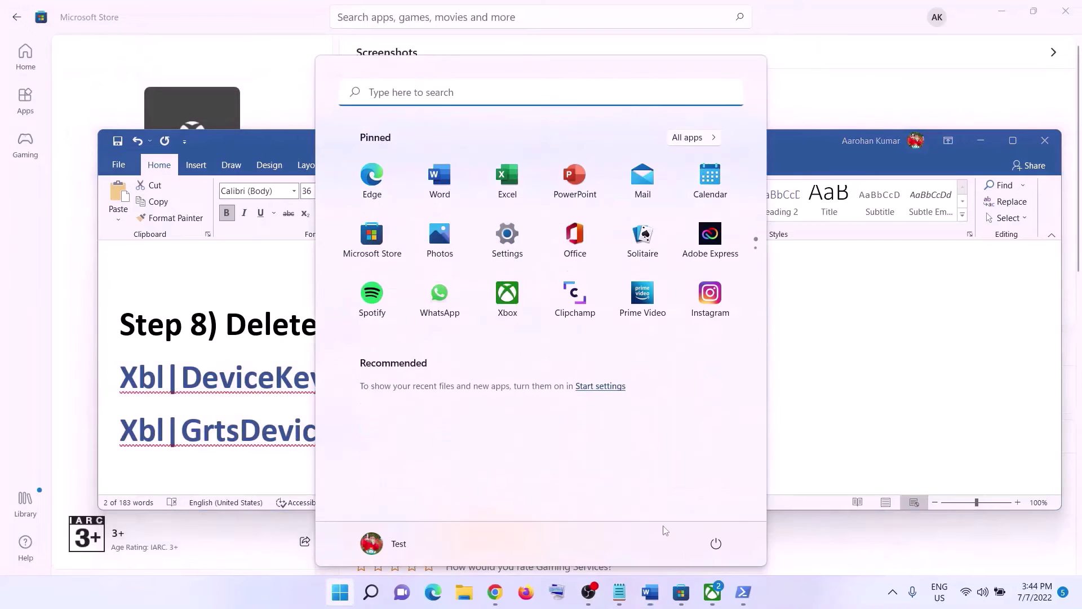
{"action": "left_click", "coordinate": [716, 544]}
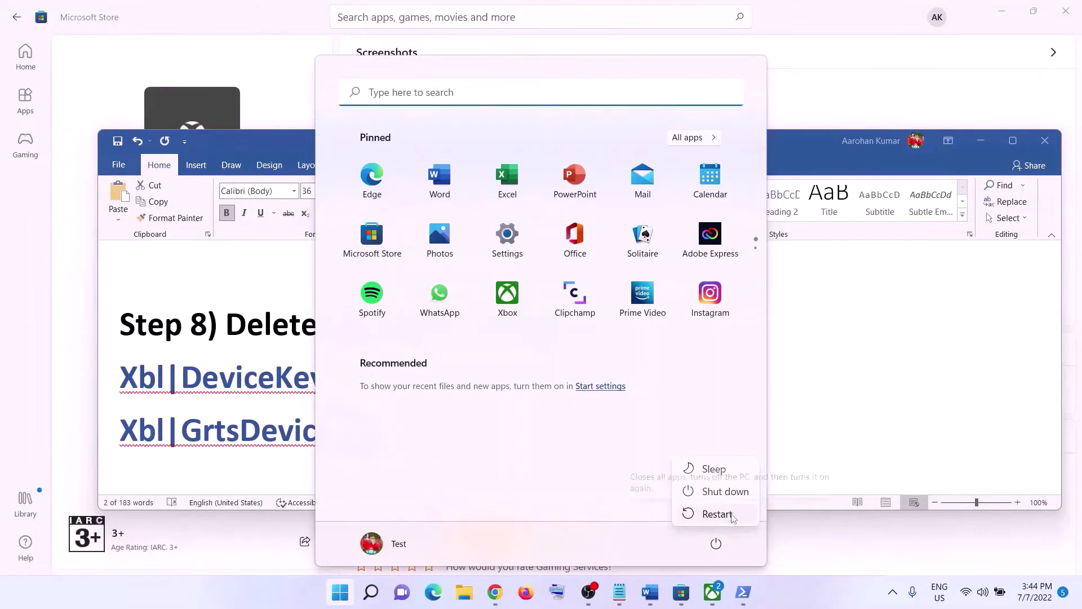
{"action": "left_click", "coordinate": [717, 514]}
{"action": "key", "text": "Escape"}
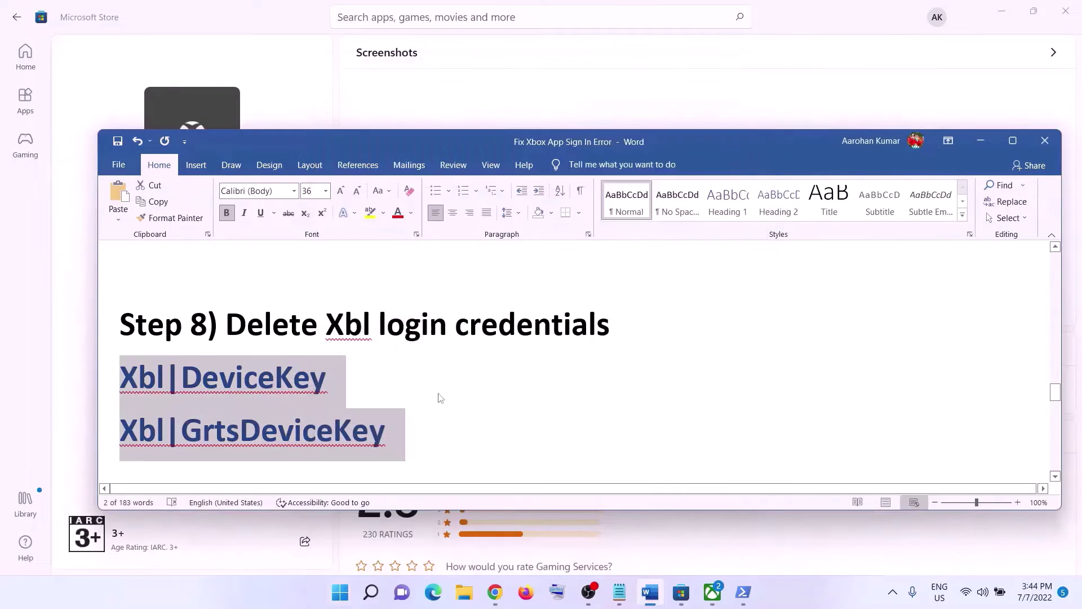
{"action": "scroll", "coordinate": [461, 401], "scroll_direction": "down", "scroll_amount": 5}
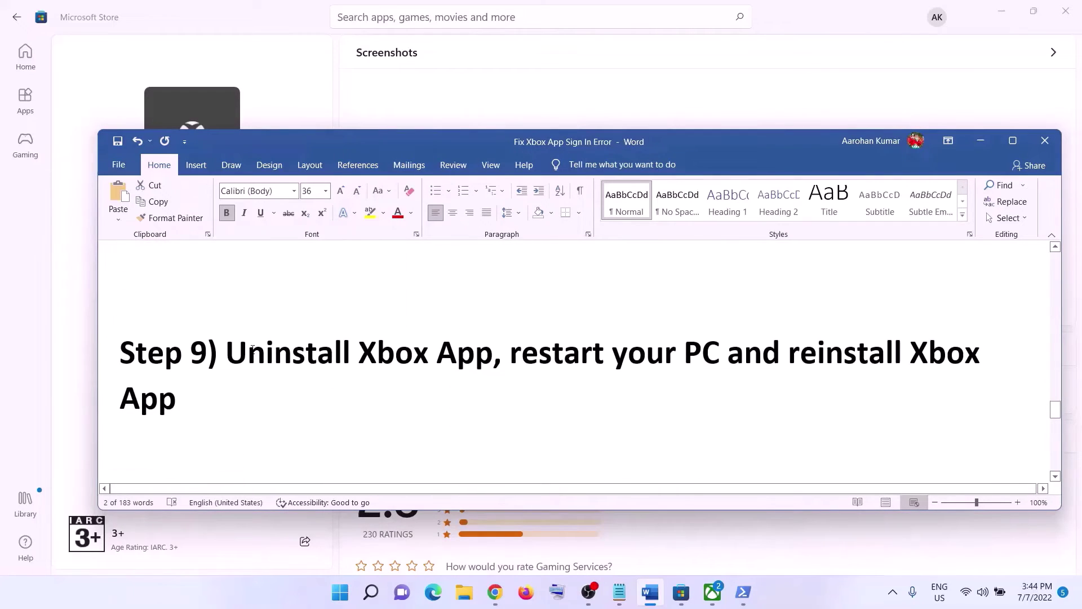
{"action": "left_click_drag", "start_coordinate": [225, 354], "coordinate": [497, 355]}
Uninstall the Xbox app found by searching 'xbox' in Start
{"action": "left_click", "coordinate": [340, 601]}
{"action": "type", "text": "xbox"}
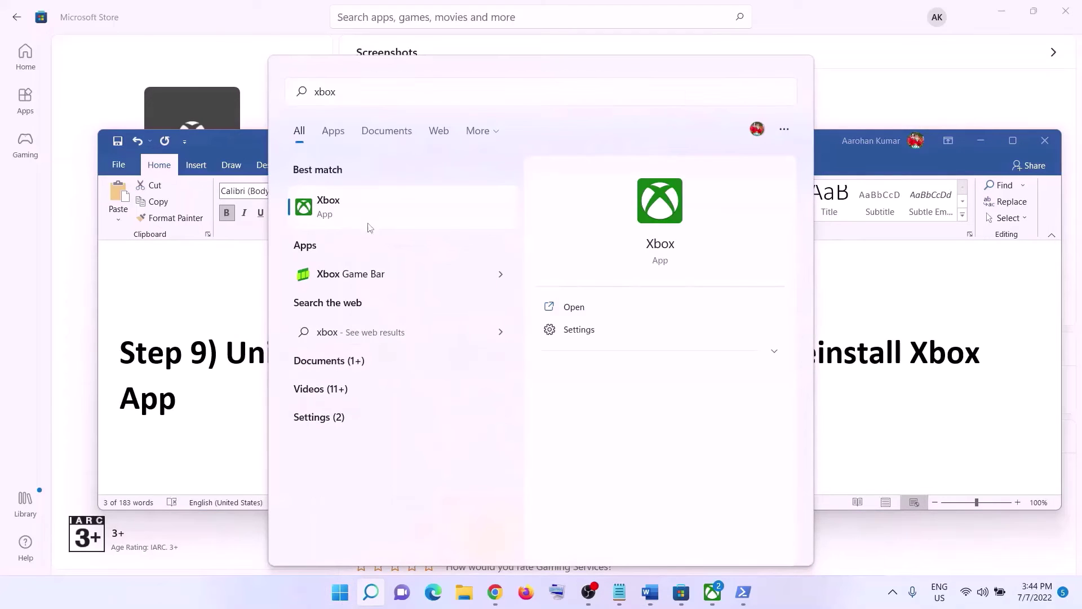
{"action": "right_click", "coordinate": [357, 219]}
{"action": "left_click", "coordinate": [423, 368]}
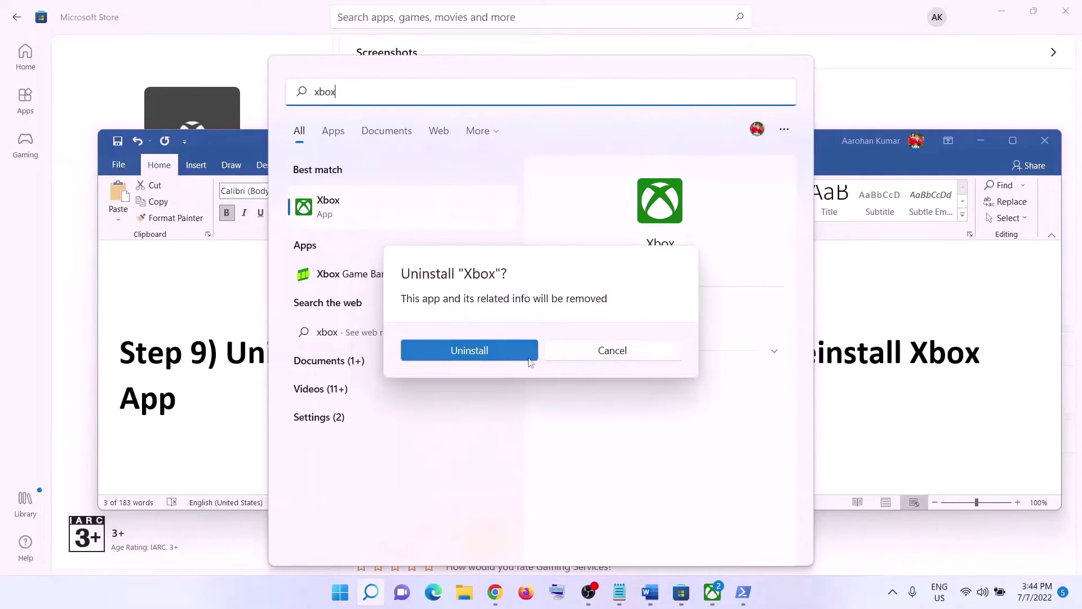
{"action": "left_click", "coordinate": [420, 355]}
Review Step 9's restart and reinstall Xbox App instructions without restarting the PC
{"action": "left_click_drag", "start_coordinate": [516, 354], "coordinate": [753, 389]}
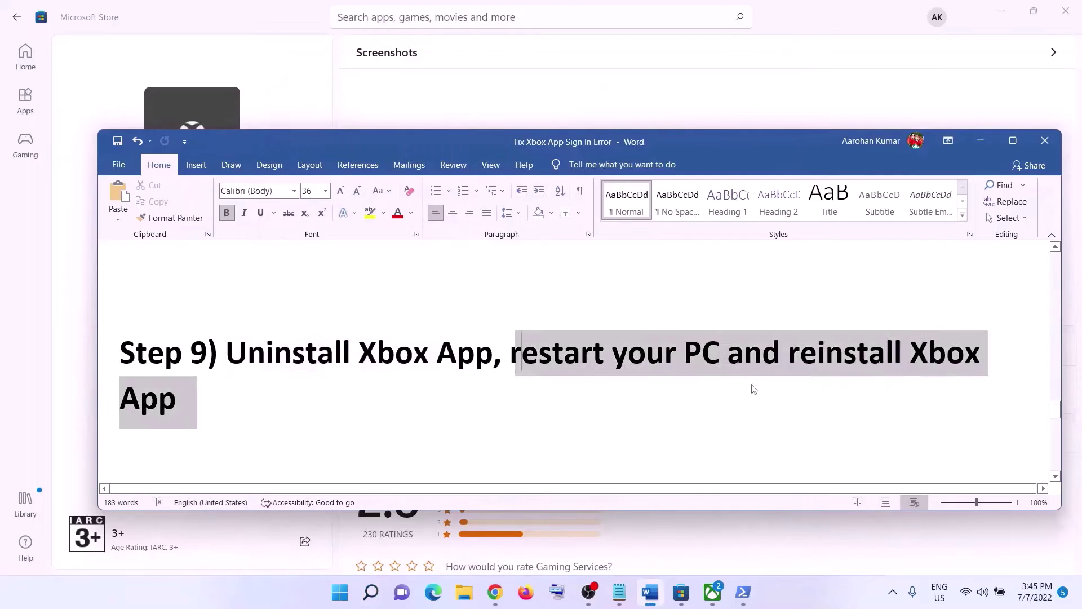
{"action": "left_click", "coordinate": [371, 592]}
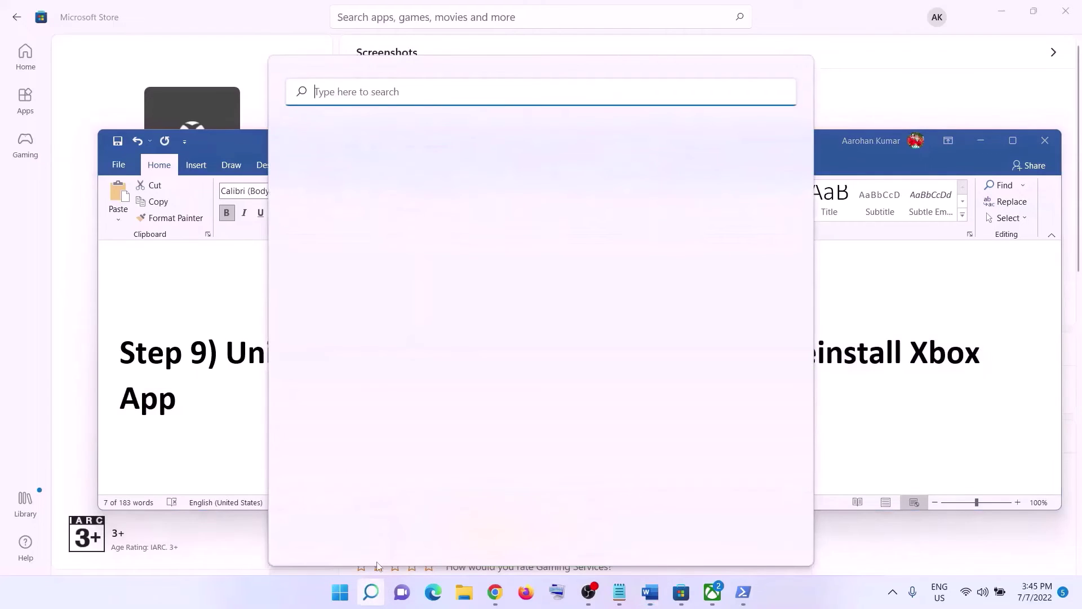
{"action": "left_click", "coordinate": [345, 599]}
{"action": "left_click", "coordinate": [721, 548]}
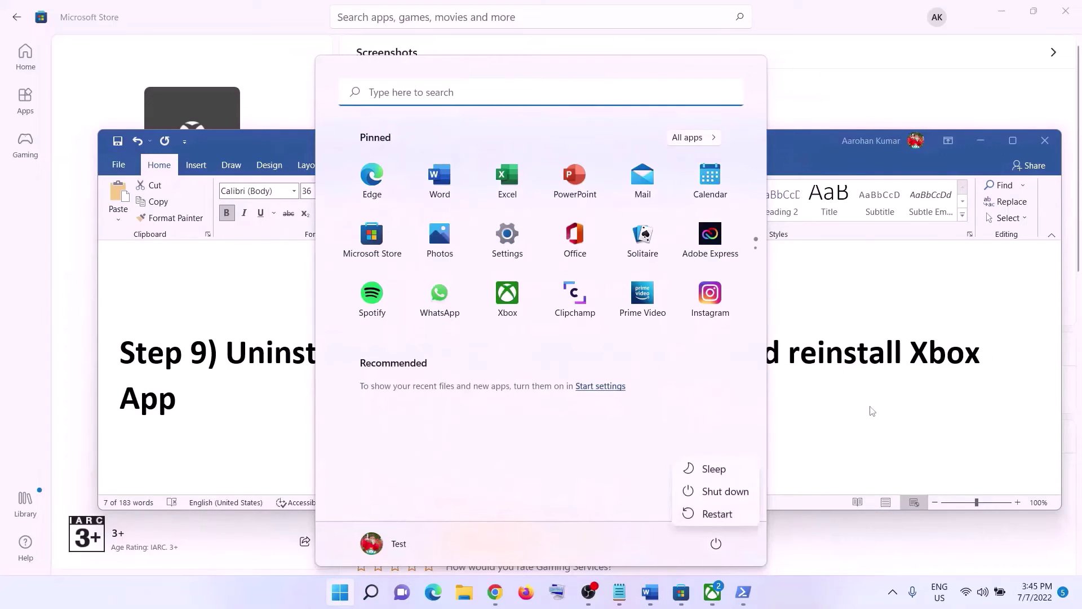
{"action": "key", "text": "Escape"}
{"action": "key", "text": "Escape"}
{"action": "left_click", "coordinate": [789, 352]}
{"action": "left_click_drag", "start_coordinate": [910, 353], "coordinate": [954, 382]}
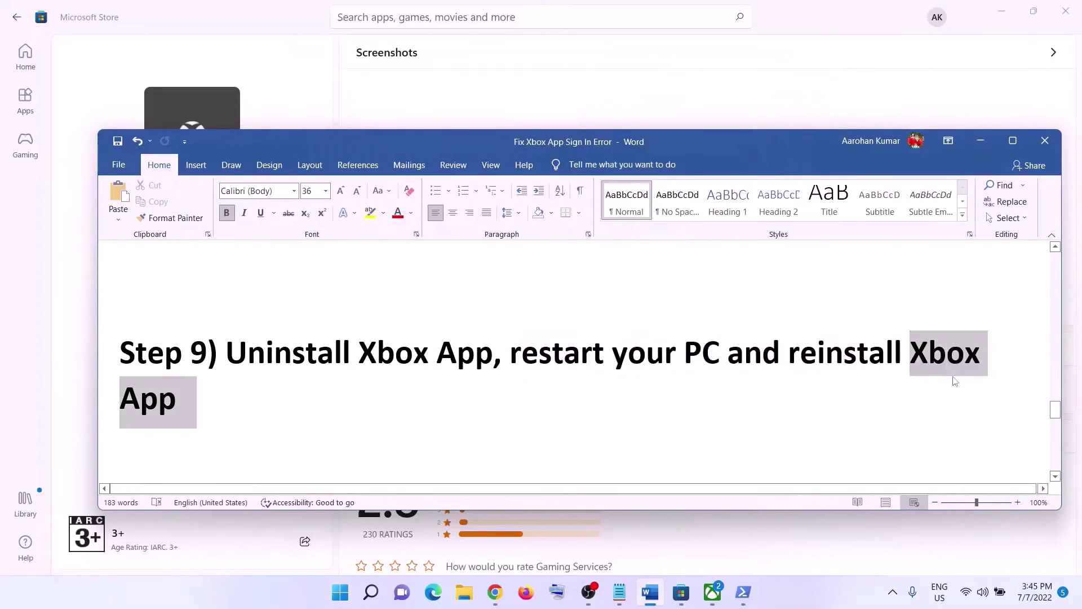
Search 'xbo' in Microsoft Store and open the Xbox app's page
{"action": "left_click", "coordinate": [392, 12]}
{"action": "type", "text": "x"}
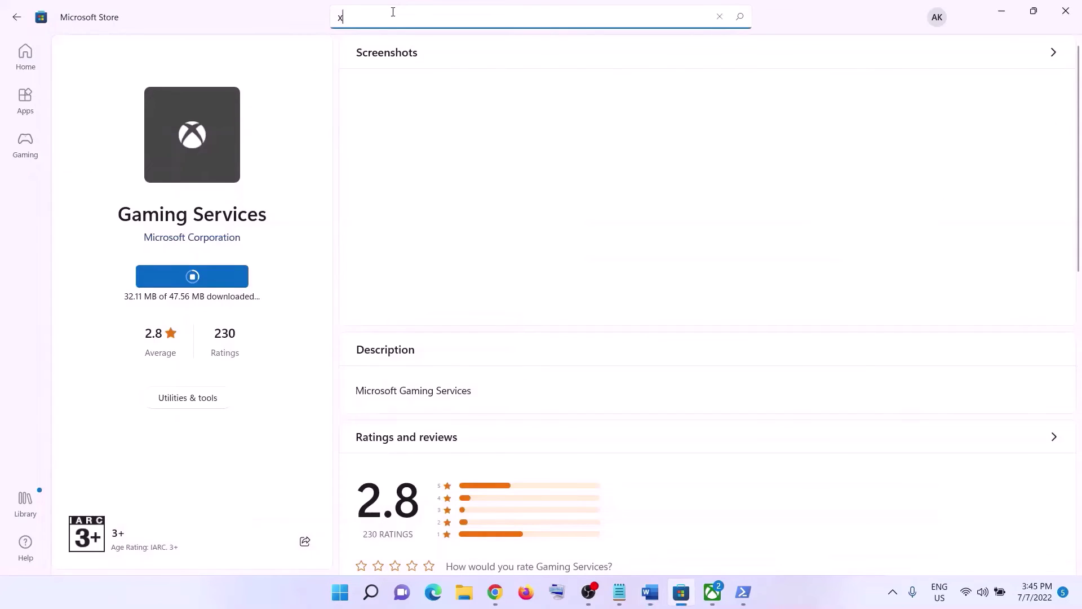
{"action": "type", "text": "box app"}
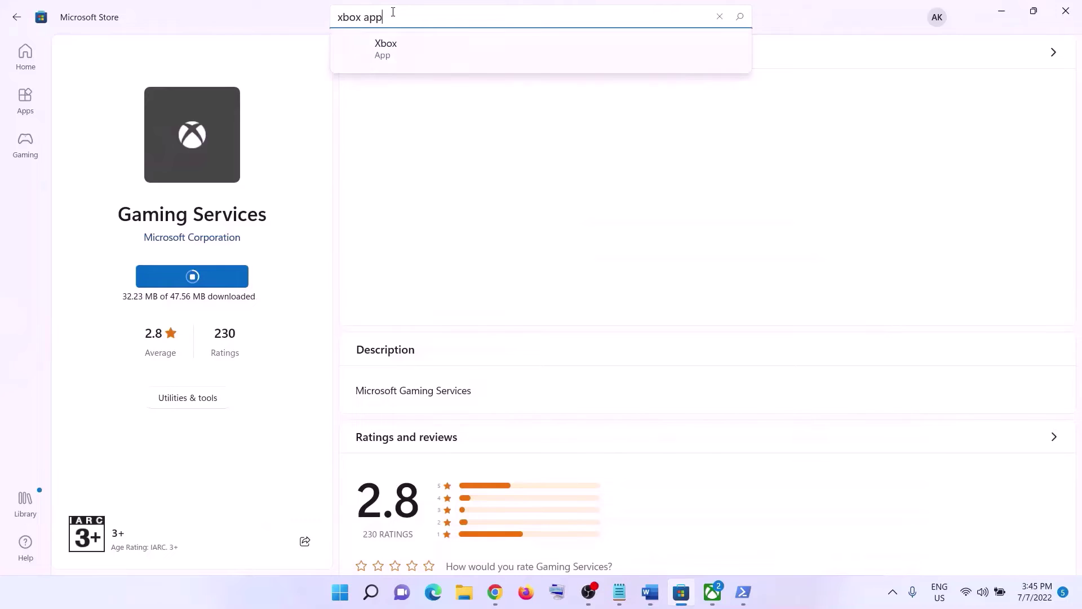
{"action": "left_click", "coordinate": [487, 59]}
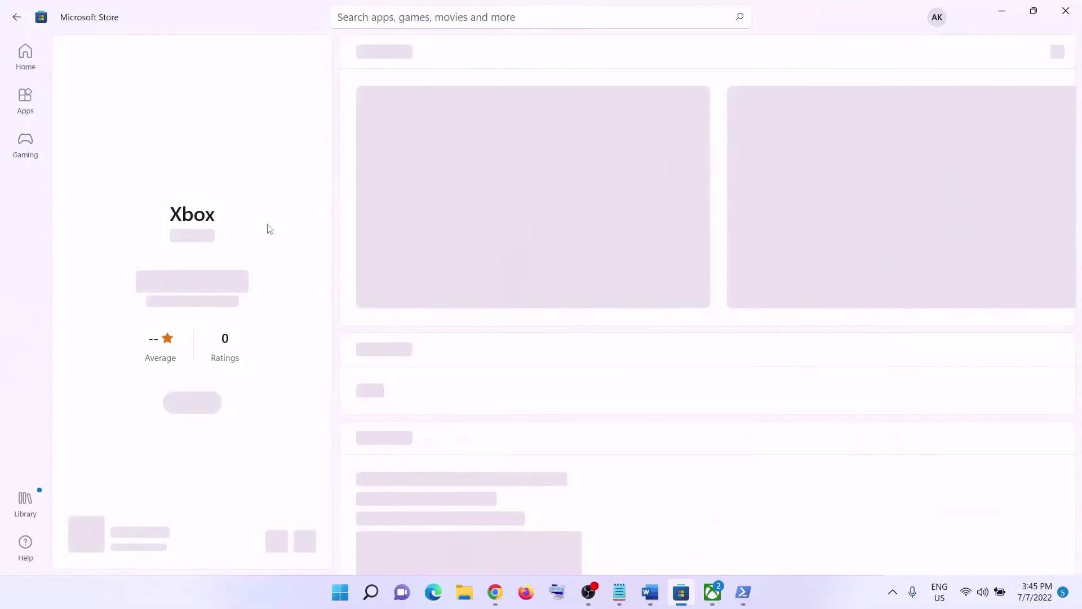
{"action": "key", "text": "alt+Tab"}
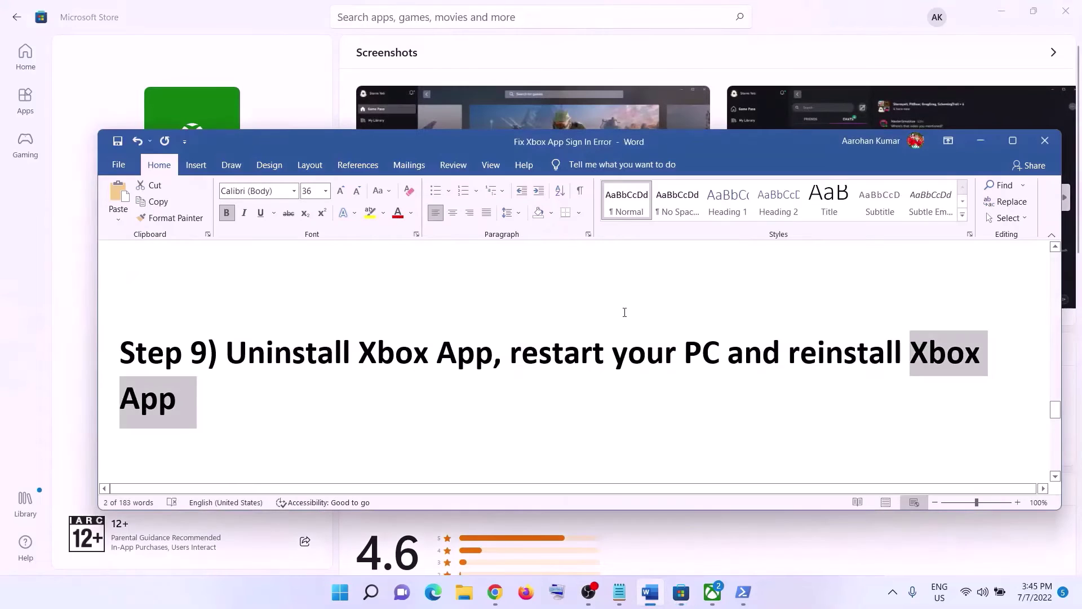
Scroll the guide to Step 10 and highlight its opening phrase
{"action": "scroll", "coordinate": [426, 360], "scroll_direction": "down", "scroll_amount": 4}
{"action": "scroll", "coordinate": [373, 361], "scroll_direction": "up", "scroll_amount": 1}
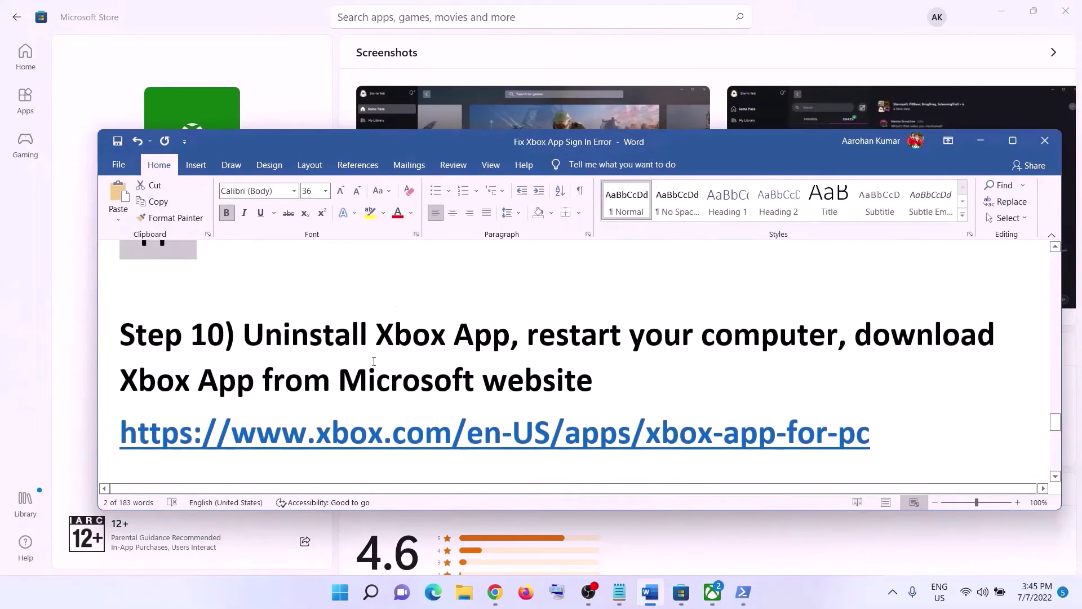
{"action": "left_click_drag", "start_coordinate": [244, 337], "coordinate": [520, 337]}
{"action": "left_click", "coordinate": [324, 601]}
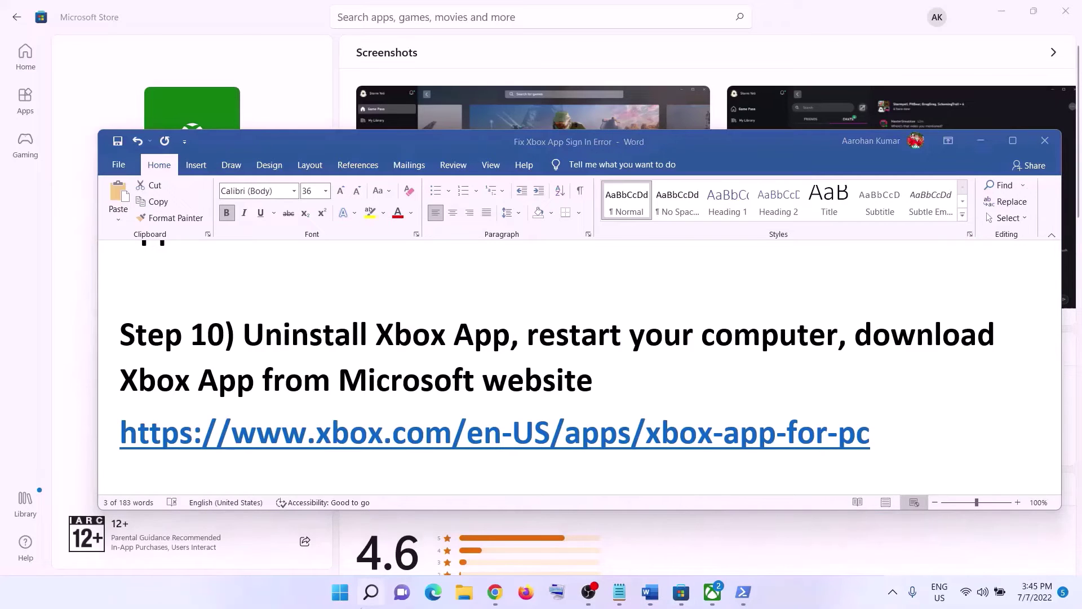
Bring up the Xbox app's uninstall prompt from Start search, then dismiss it
{"action": "left_click", "coordinate": [342, 595]}
{"action": "type", "text": "xbox"}
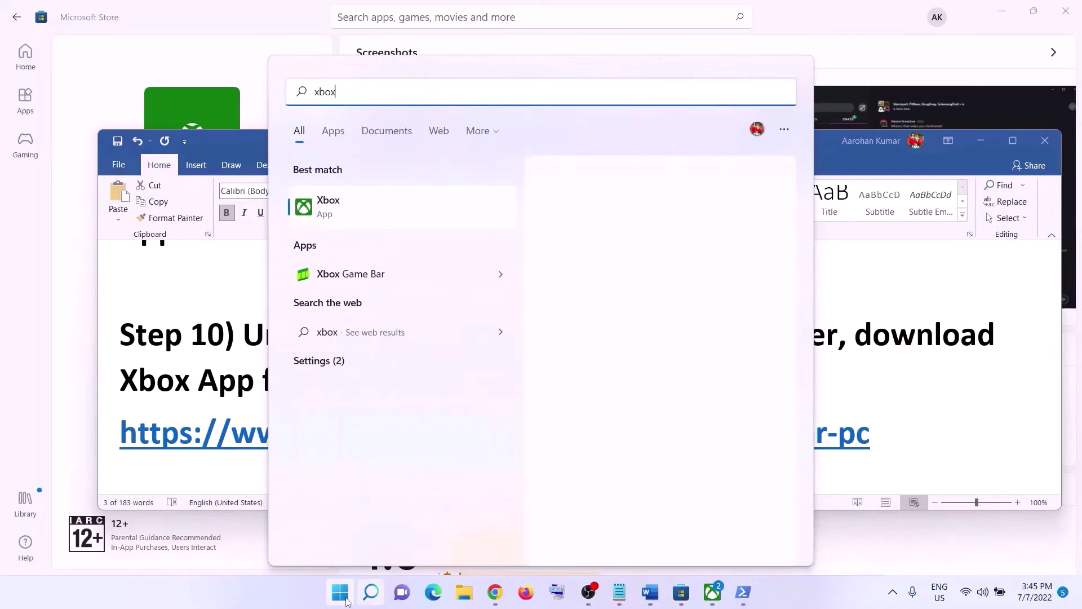
{"action": "right_click", "coordinate": [370, 202]}
{"action": "left_click", "coordinate": [412, 349]}
{"action": "left_click", "coordinate": [473, 355]}
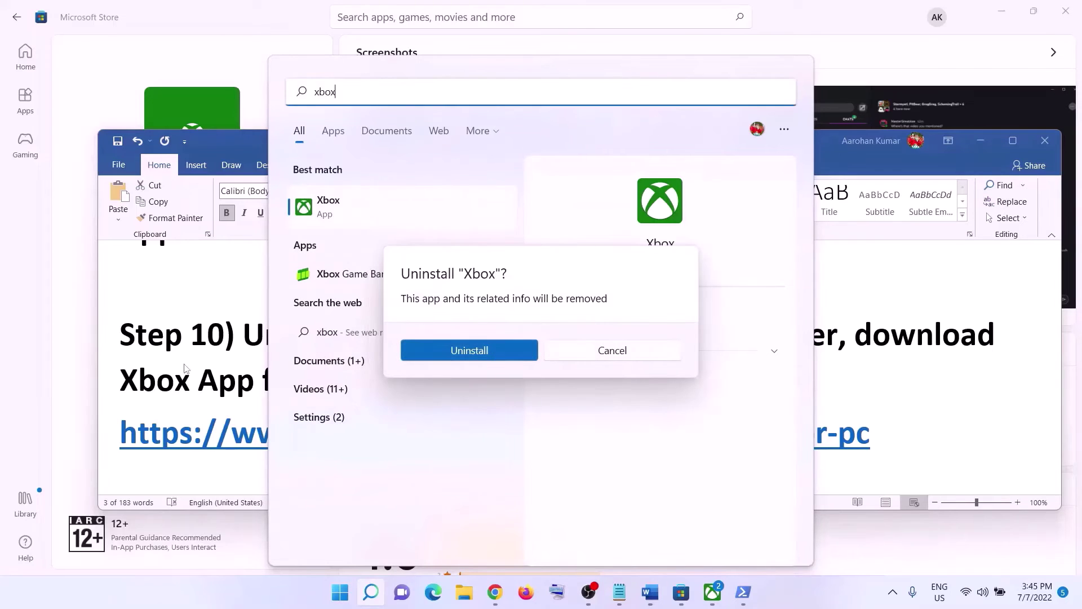
Highlight Step 10's restart and download instructions and the xbox.com link line
{"action": "left_click_drag", "start_coordinate": [527, 337], "coordinate": [838, 338]}
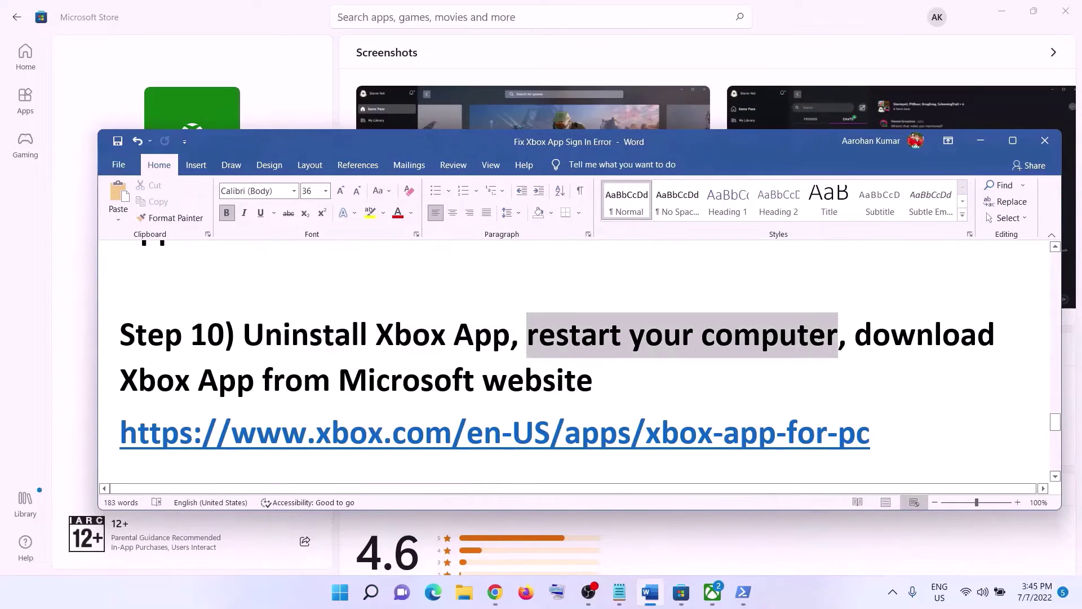
{"action": "left_click_drag", "start_coordinate": [960, 336], "coordinate": [593, 381]}
{"action": "left_click_drag", "start_coordinate": [895, 438], "coordinate": [184, 447]}
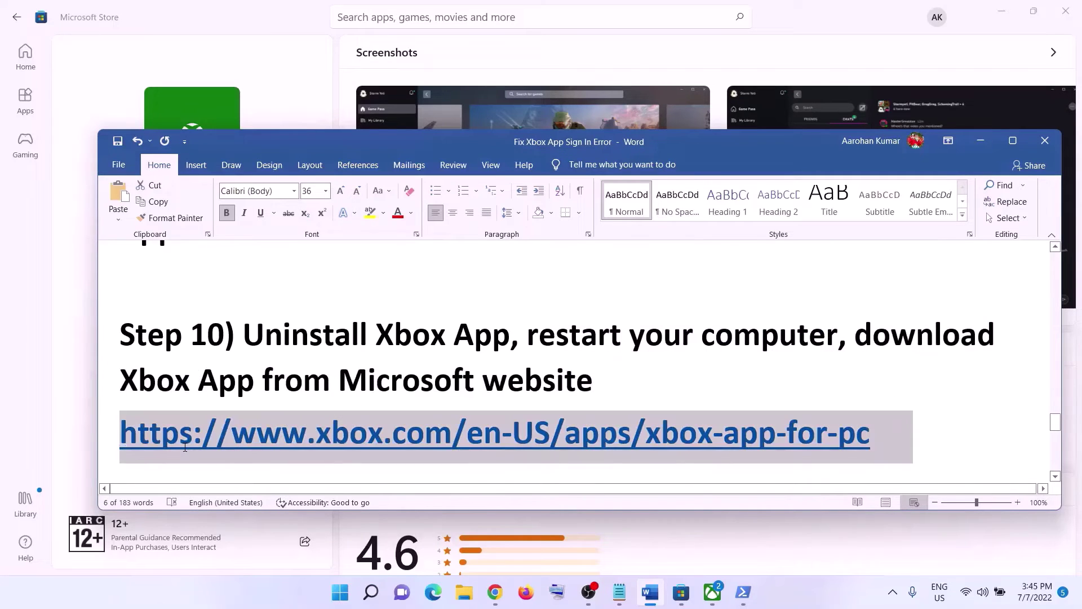
{"action": "left_click", "coordinate": [495, 592]}
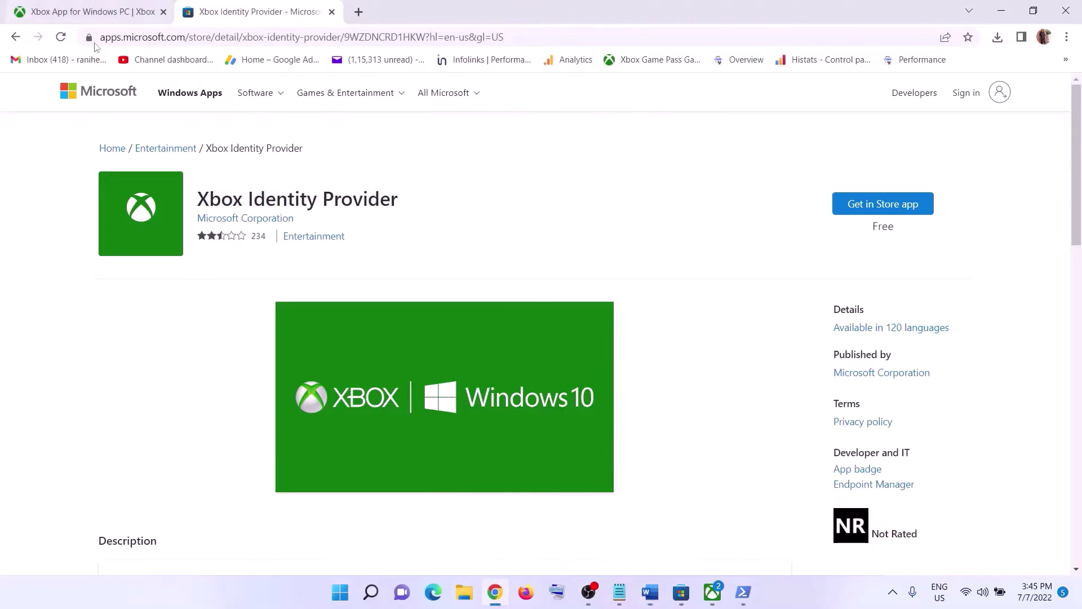
Download XboxInstaller.exe from xbox.com's Xbox app for Windows PC section, then return to Step 11
{"action": "left_click", "coordinate": [74, 15]}
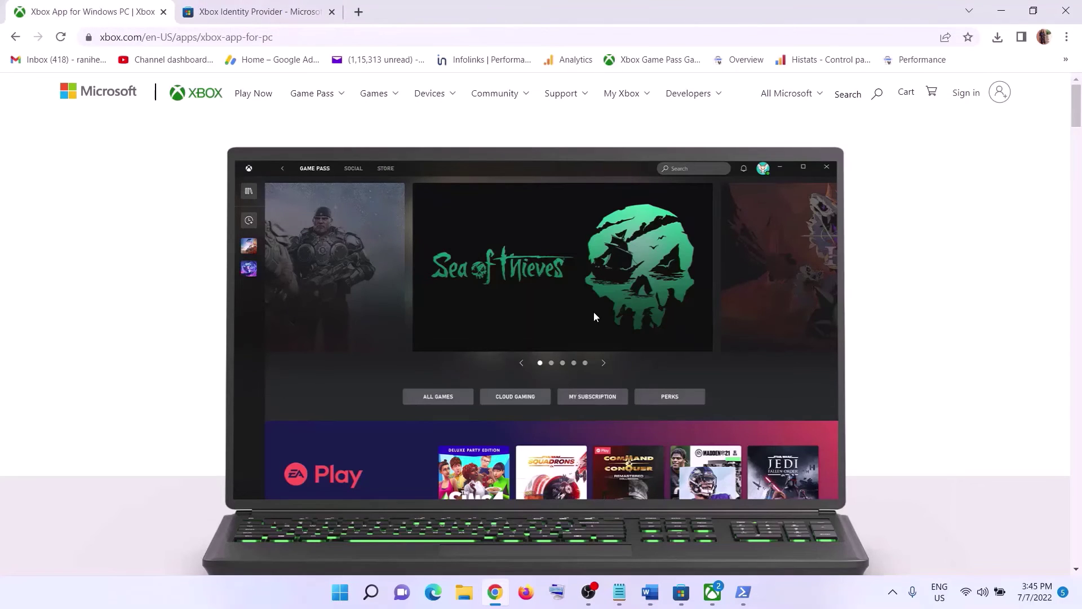
{"action": "scroll", "coordinate": [593, 311], "scroll_direction": "down", "scroll_amount": 10}
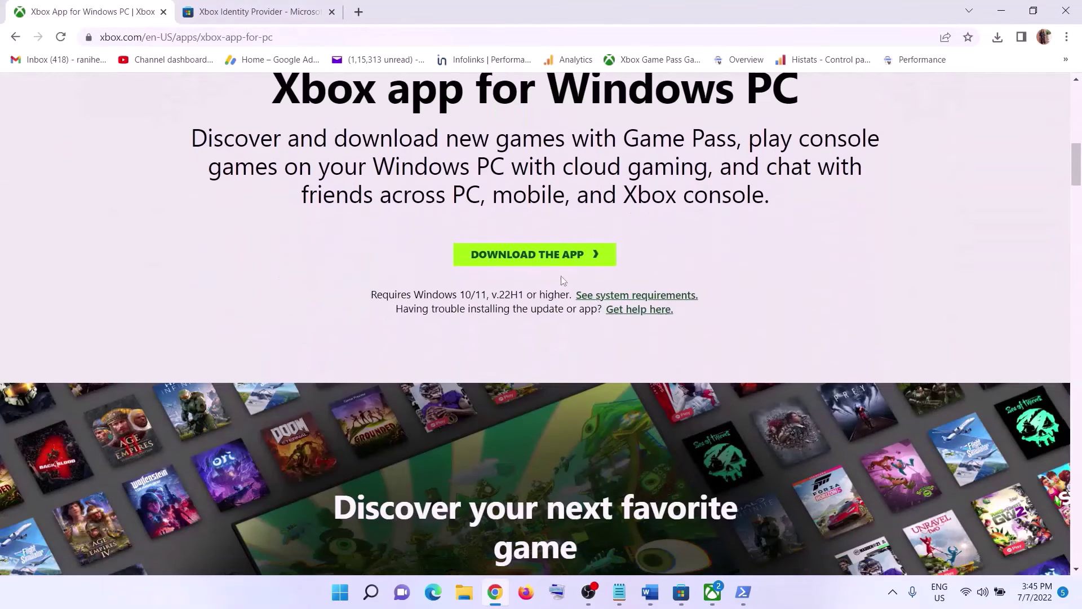
{"action": "left_click", "coordinate": [521, 258]}
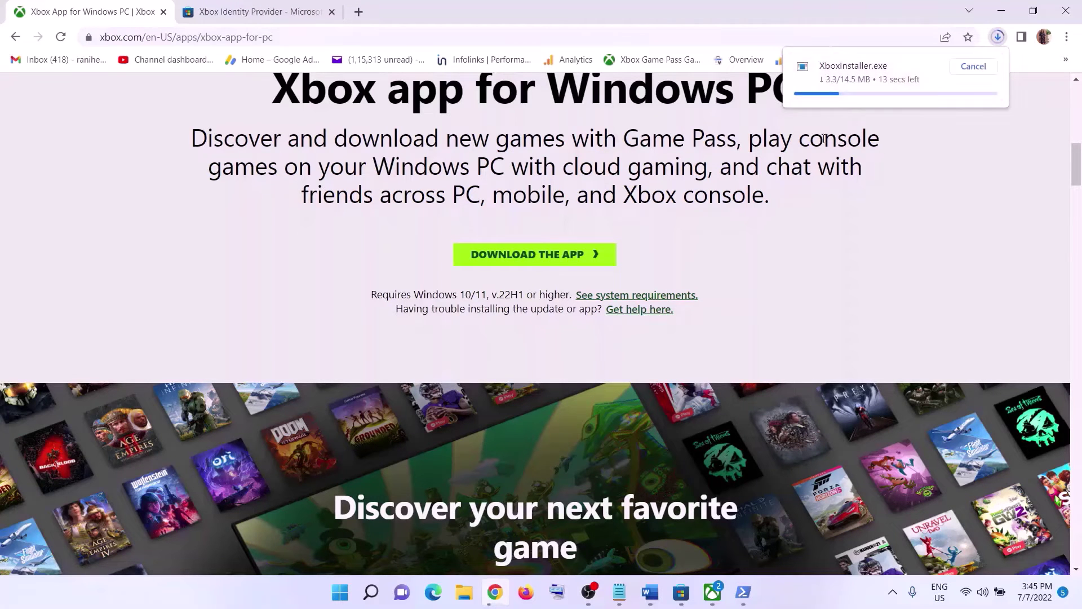
{"action": "left_click", "coordinate": [650, 592]}
{"action": "scroll", "coordinate": [371, 399], "scroll_direction": "down", "scroll_amount": 4}
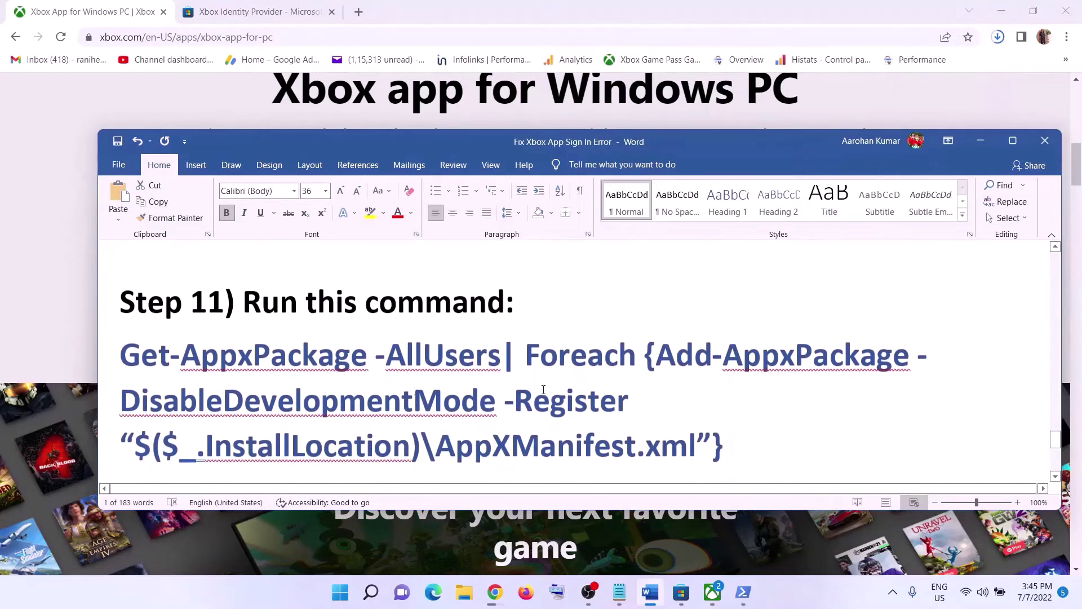
Copy the Step 11 Get-AppxPackage re-register command from the Word guide
{"action": "left_click_drag", "start_coordinate": [754, 455], "coordinate": [120, 355]}
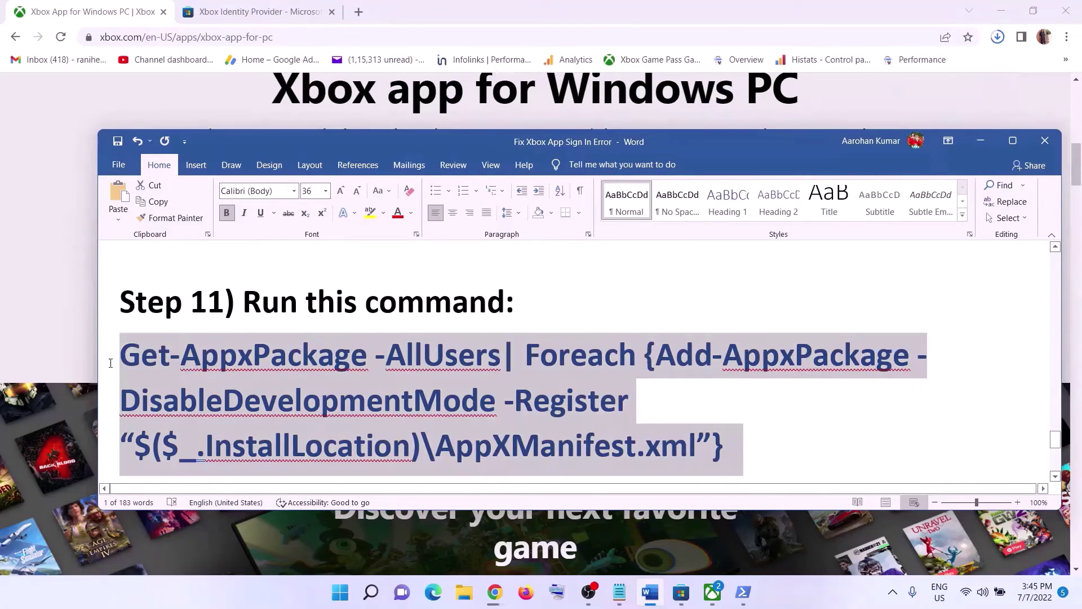
{"action": "right_click", "coordinate": [280, 395]}
{"action": "left_click", "coordinate": [310, 205]}
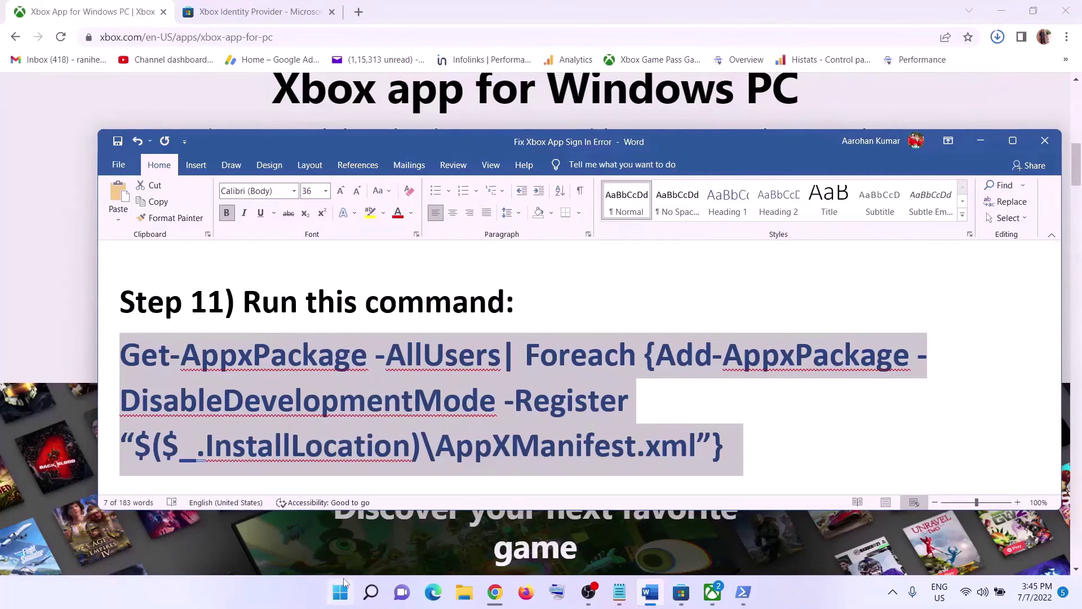
Run the copied command in Windows PowerShell as administrator, then close the console
{"action": "left_click", "coordinate": [341, 587]}
{"action": "type", "text": "power"}
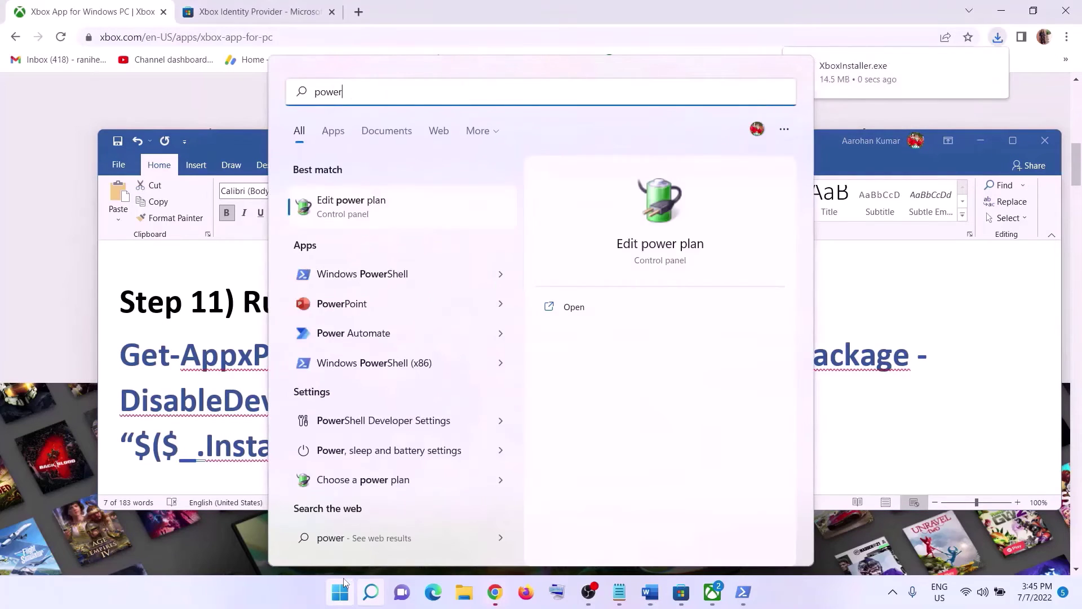
{"action": "type", "text": "shell"}
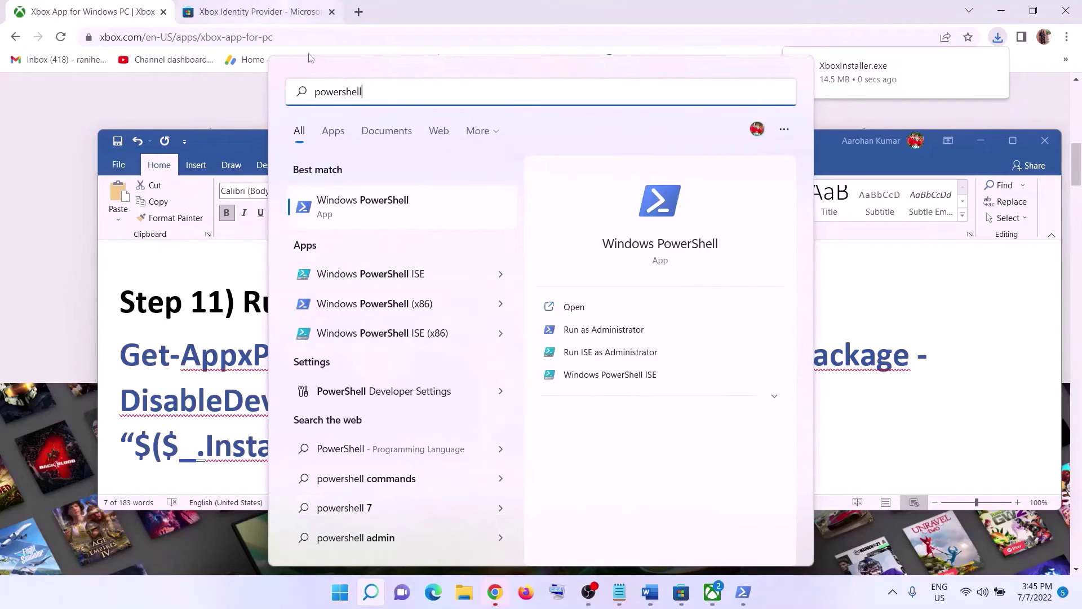
{"action": "right_click", "coordinate": [389, 206]}
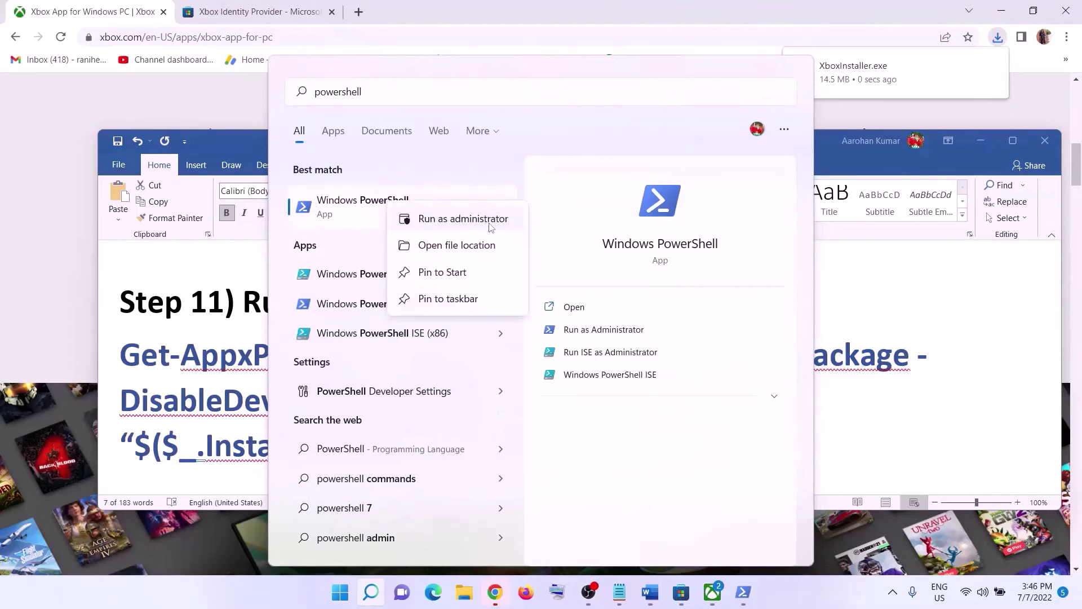
{"action": "left_click", "coordinate": [489, 225]}
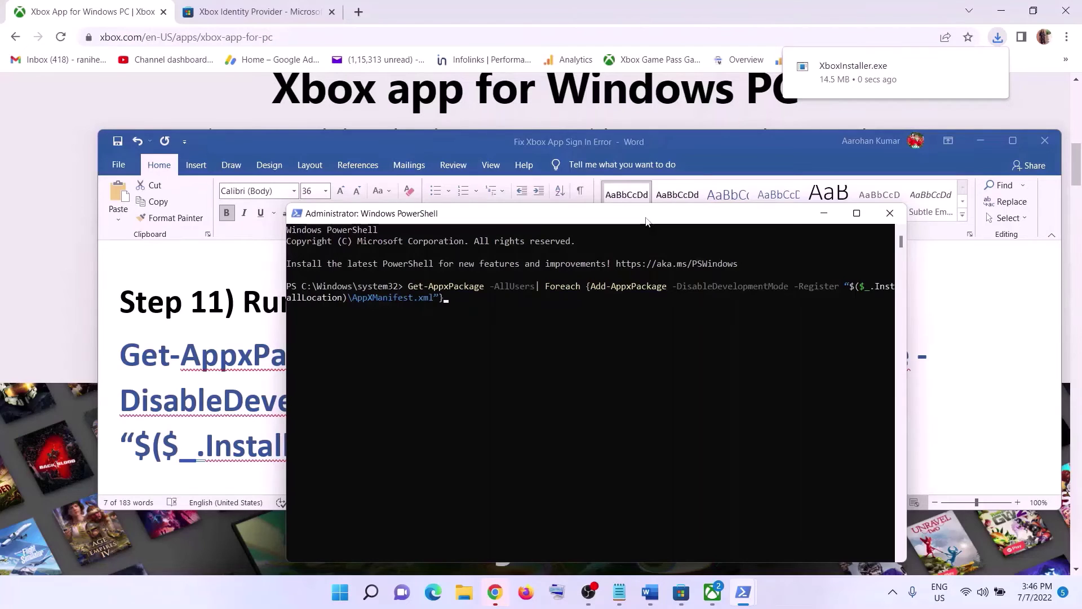
{"action": "key", "text": "Return"}
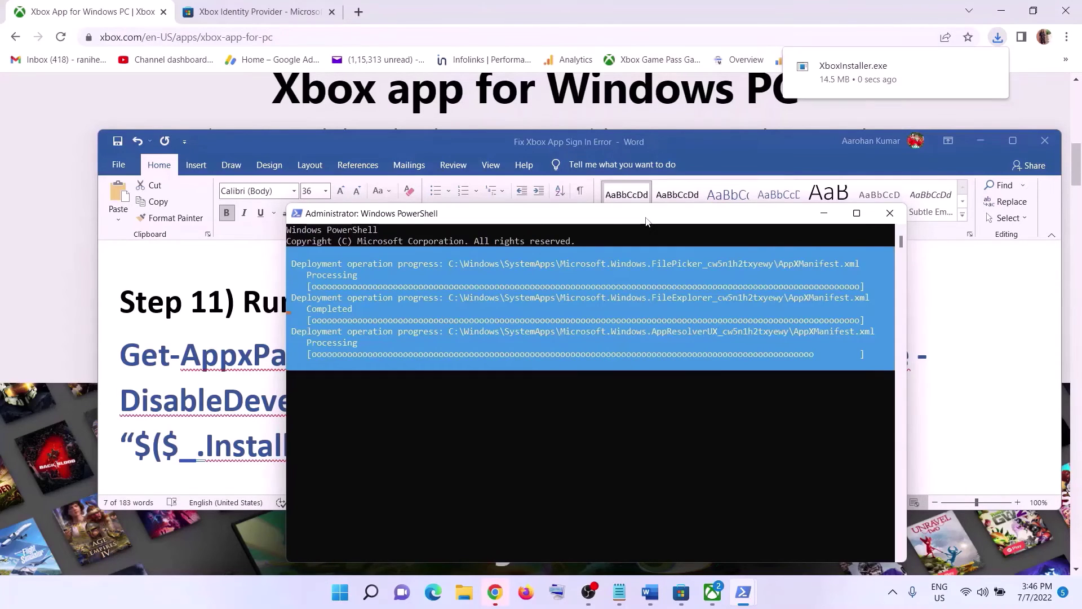
{"action": "left_click_drag", "start_coordinate": [590, 214], "coordinate": [580, 146]}
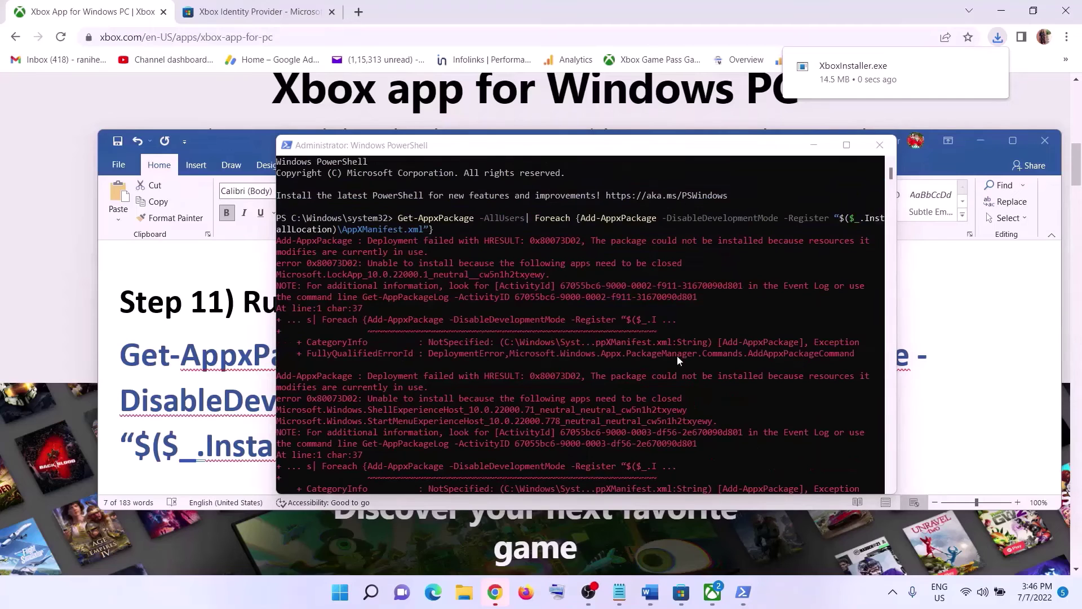
{"action": "left_click", "coordinate": [880, 145]}
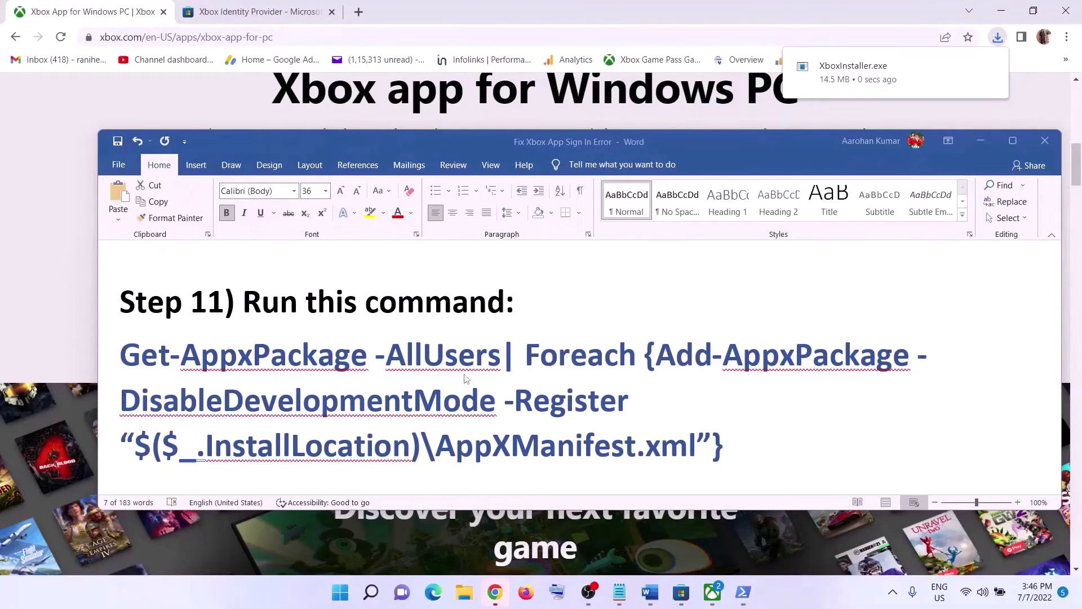
Select the Windows 10 and Windows 11 download links under Step 12 of the guide
{"action": "scroll", "coordinate": [480, 384], "scroll_direction": "down", "scroll_amount": 5}
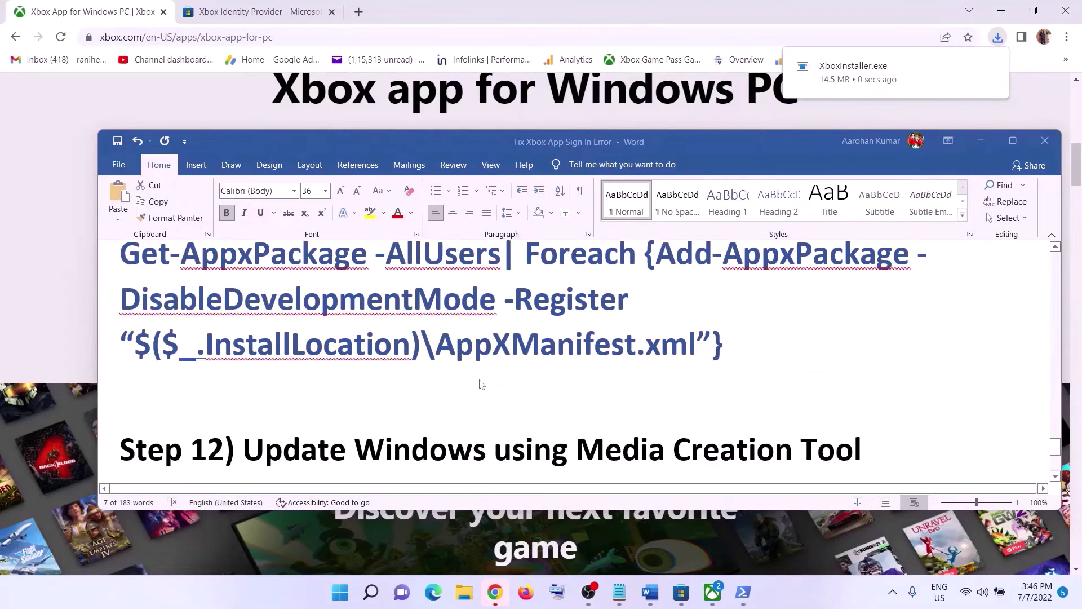
{"action": "scroll", "coordinate": [252, 401], "scroll_direction": "down", "scroll_amount": 1}
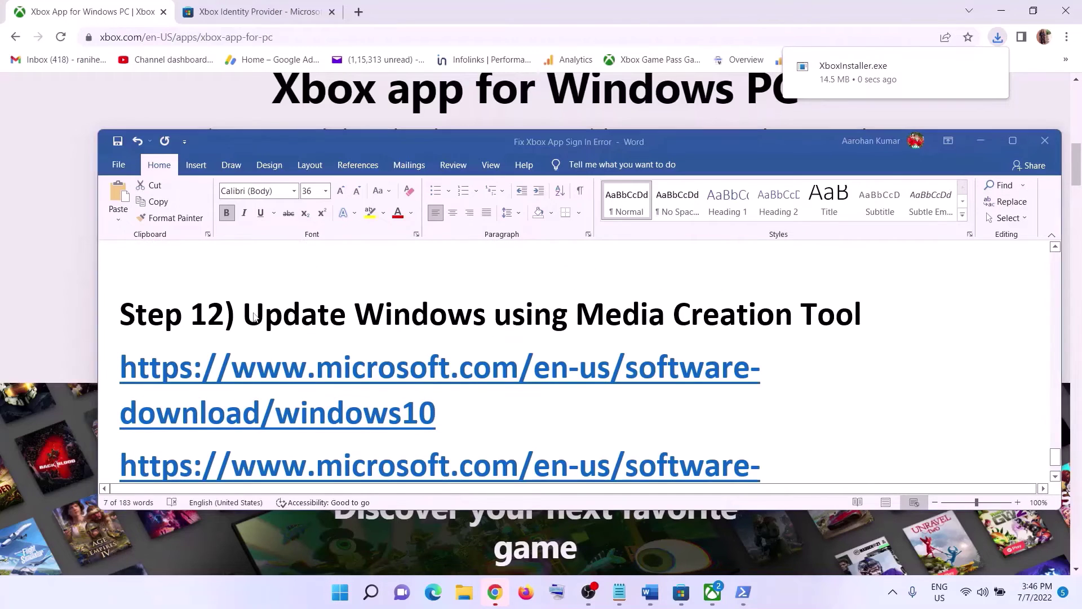
{"action": "left_click_drag", "start_coordinate": [243, 316], "coordinate": [851, 316]}
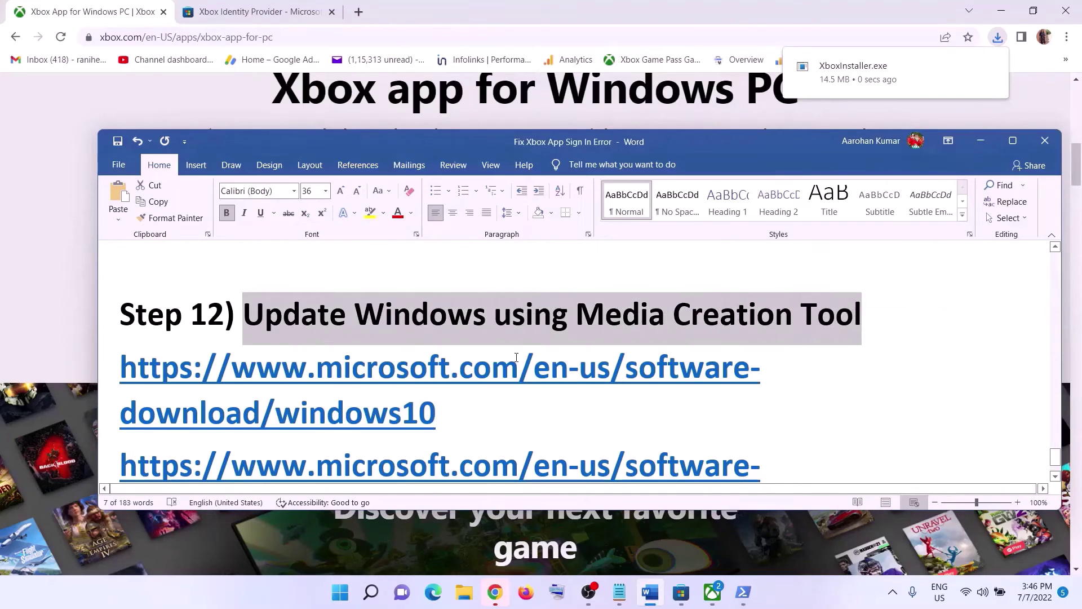
{"action": "scroll", "coordinate": [429, 378], "scroll_direction": "down", "scroll_amount": 1}
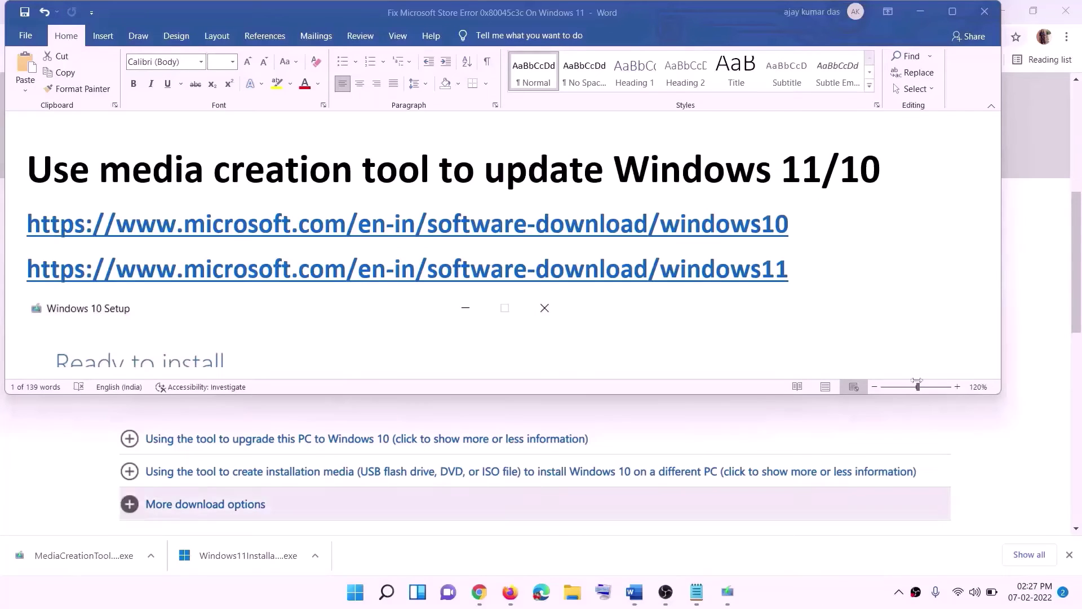
{"action": "left_click", "coordinate": [797, 222]}
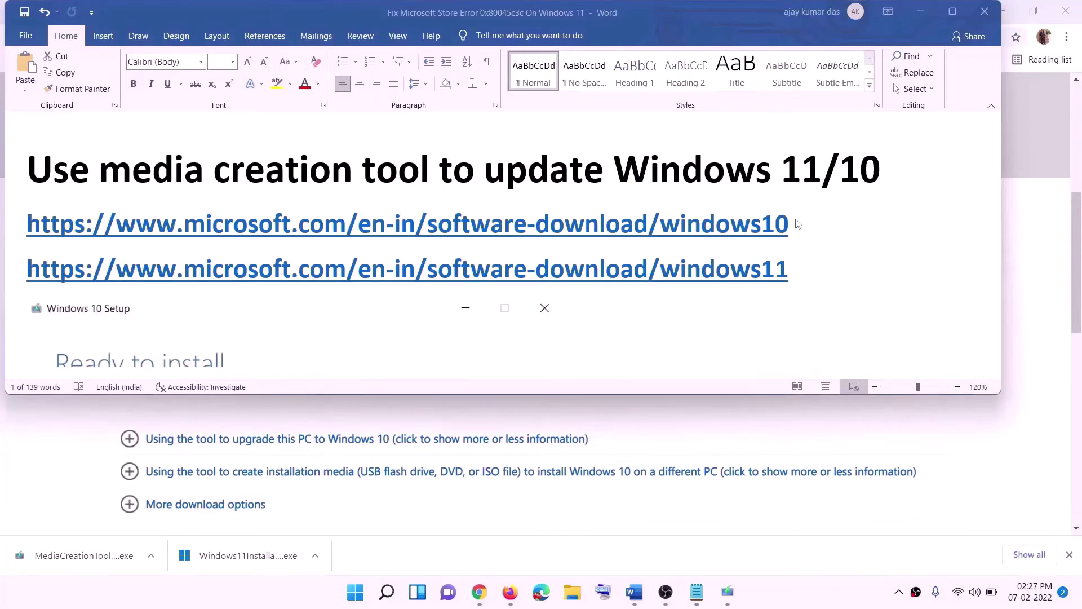
{"action": "triple_click", "coordinate": [293, 220]}
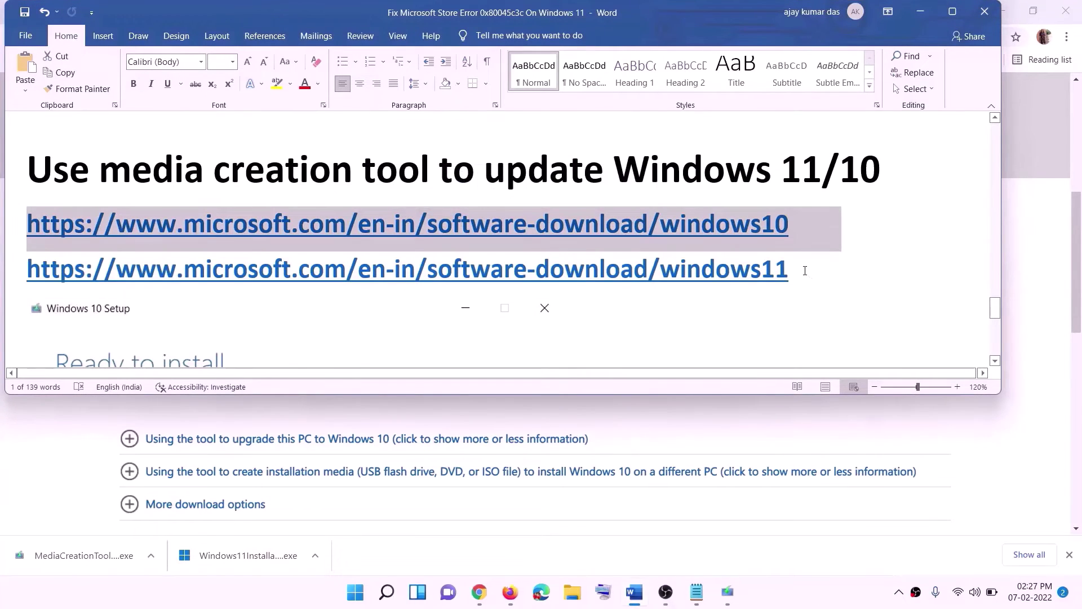
{"action": "triple_click", "coordinate": [169, 267]}
Minimize Word and scroll Chrome's Download Windows 10 page to Create Windows 10 installation media
{"action": "left_click", "coordinate": [920, 11]}
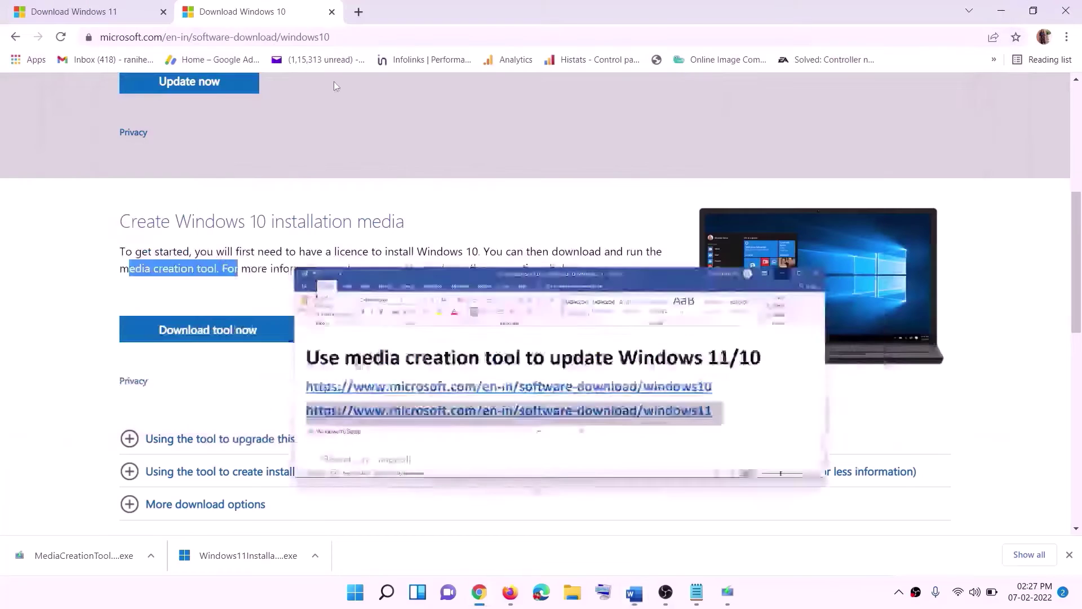
{"action": "scroll", "coordinate": [462, 288], "scroll_direction": "up", "scroll_amount": 5}
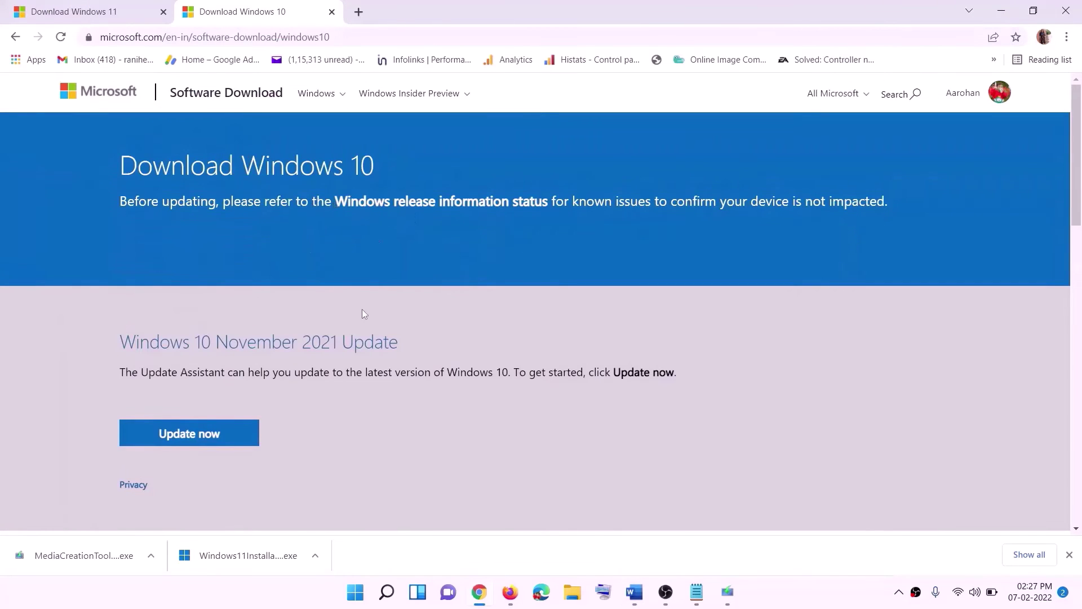
{"action": "scroll", "coordinate": [363, 313], "scroll_direction": "down", "scroll_amount": 5}
{"action": "left_click_drag", "start_coordinate": [128, 339], "coordinate": [241, 339]}
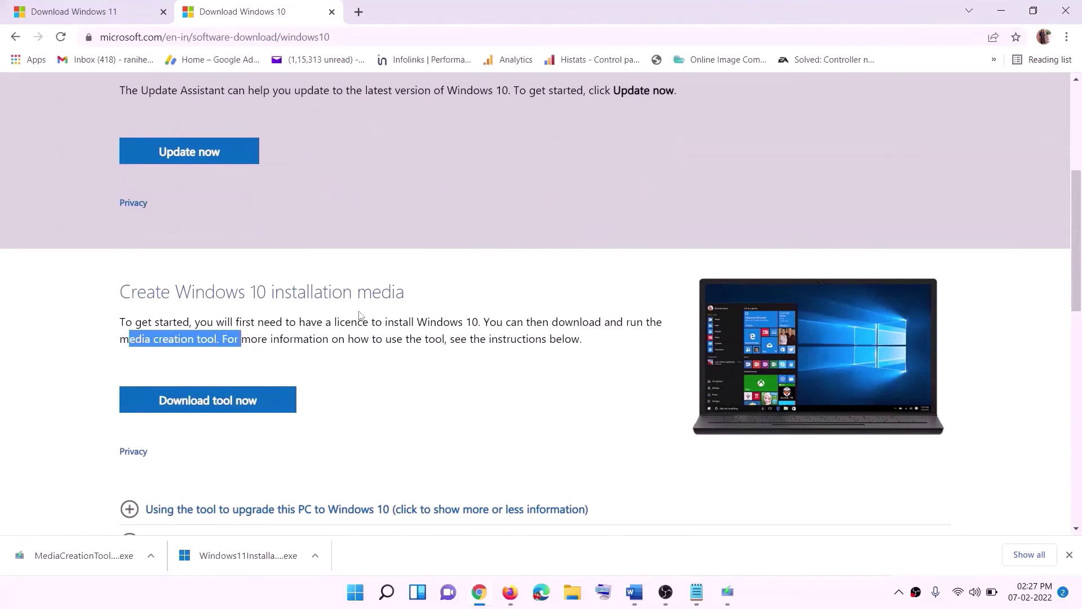
{"action": "scroll", "coordinate": [359, 315], "scroll_direction": "down", "scroll_amount": 2}
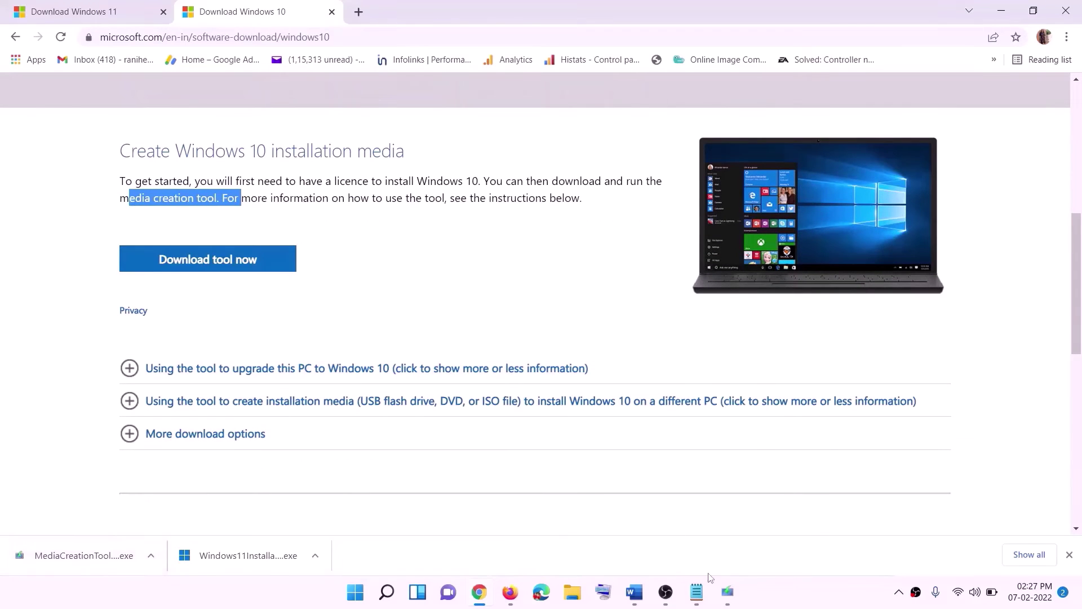
Launch the Media Creation Tool, accept the license terms and choose Upgrade this PC now
{"action": "left_click", "coordinate": [728, 592]}
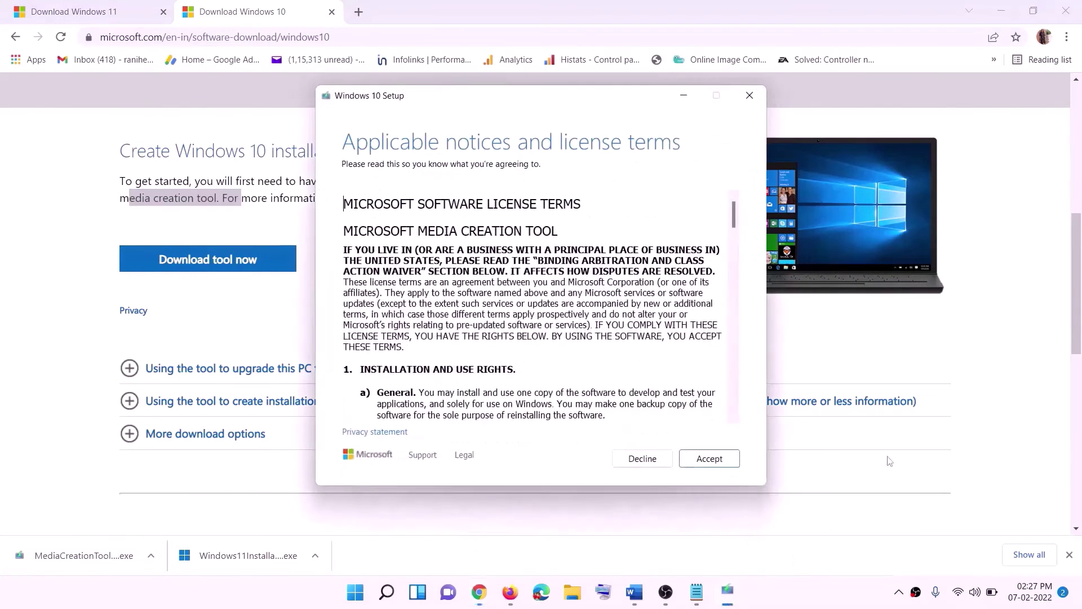
{"action": "left_click", "coordinate": [706, 460]}
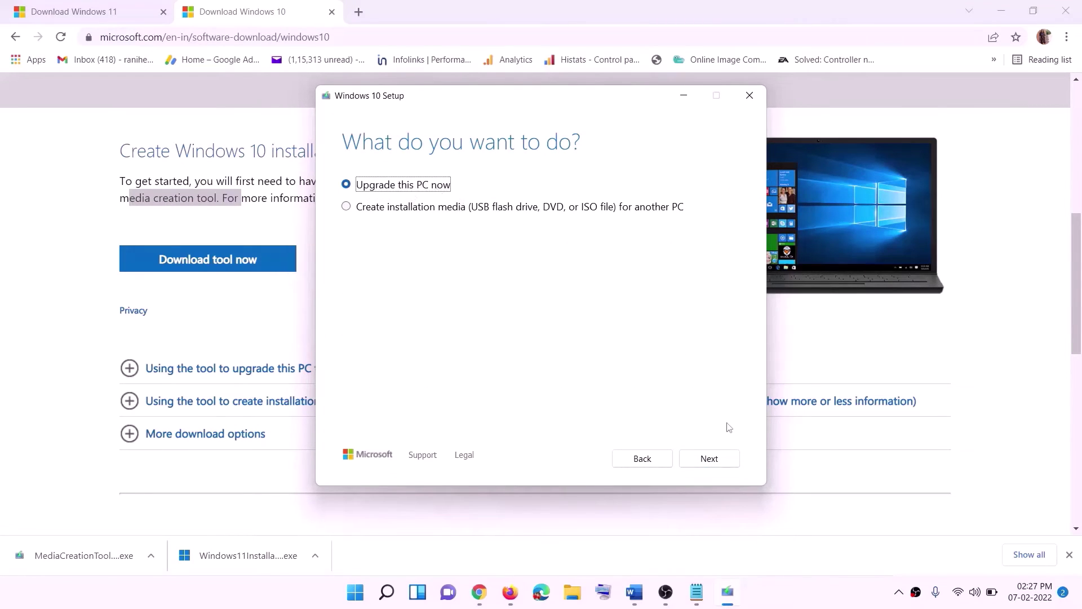
{"action": "left_click", "coordinate": [707, 460]}
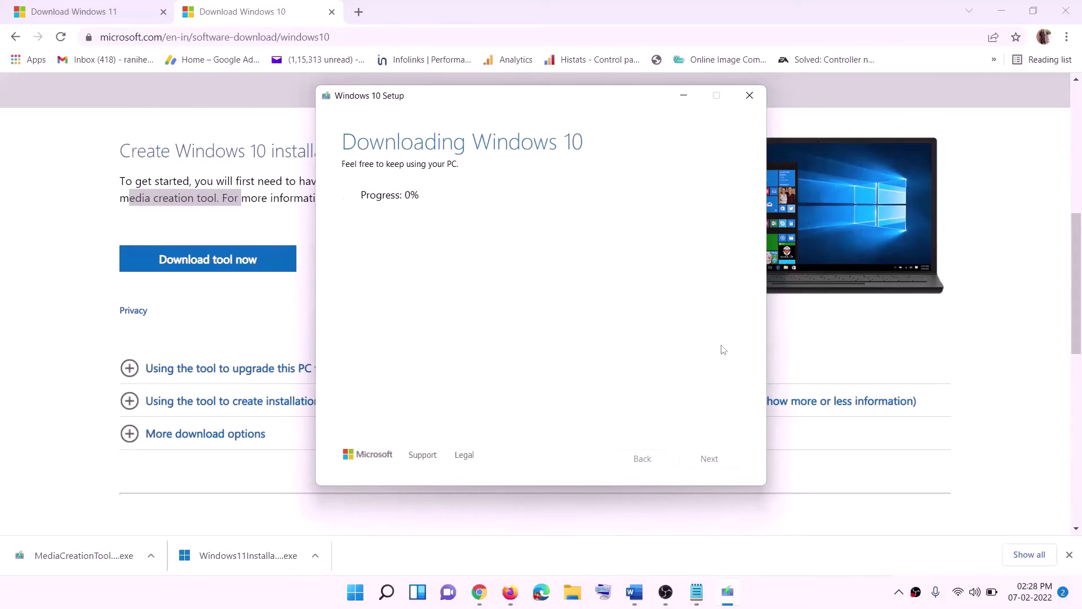
{"action": "left_click", "coordinate": [799, 603]}
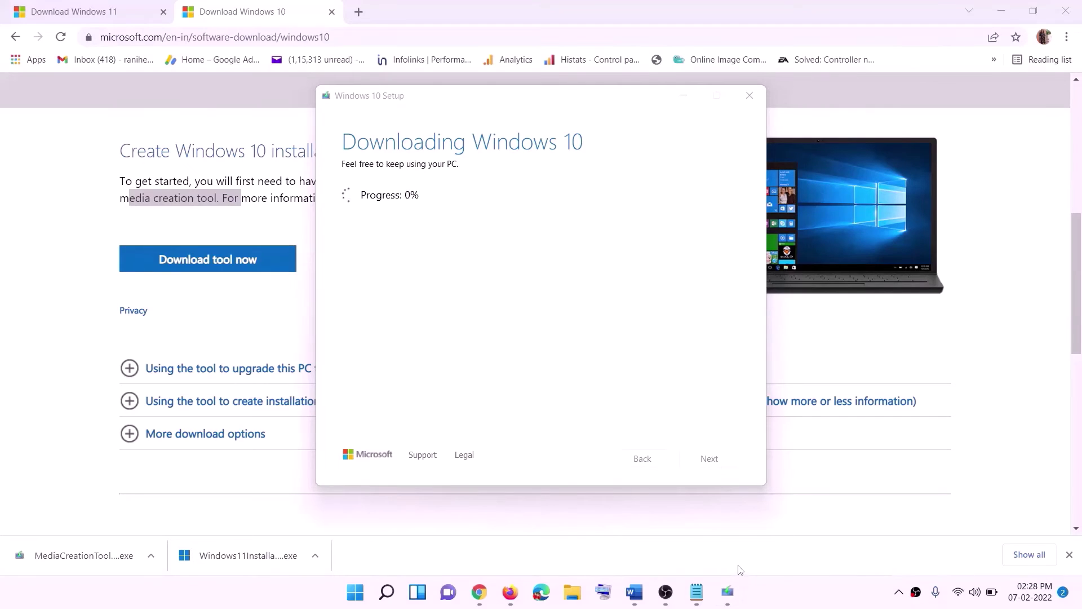
Bring the Word guide back to the front and maximize it
{"action": "left_click", "coordinate": [635, 591]}
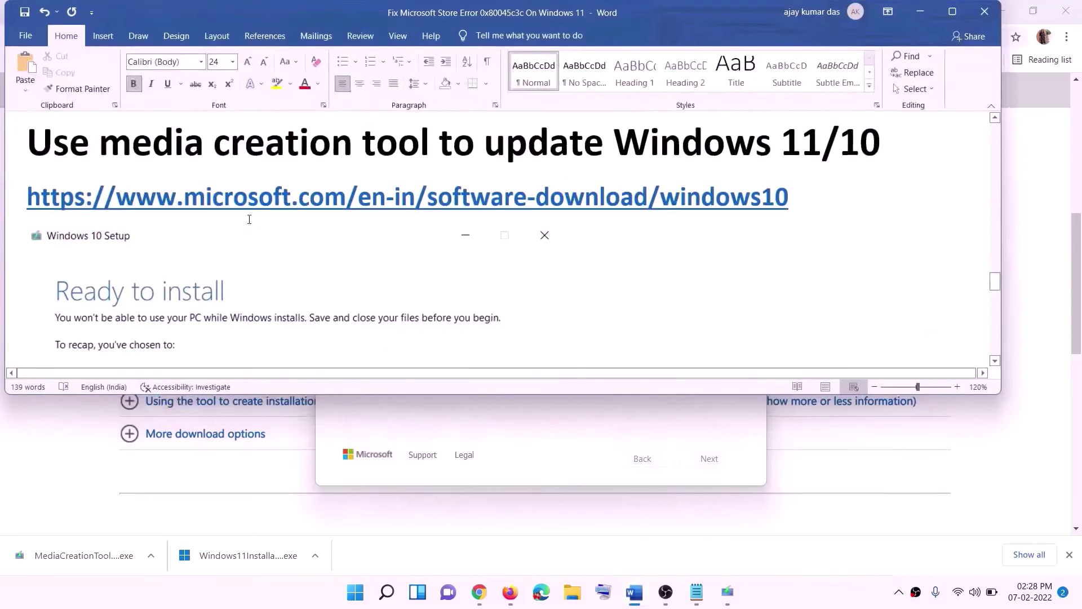
{"action": "scroll", "coordinate": [89, 269], "scroll_direction": "down", "scroll_amount": 2}
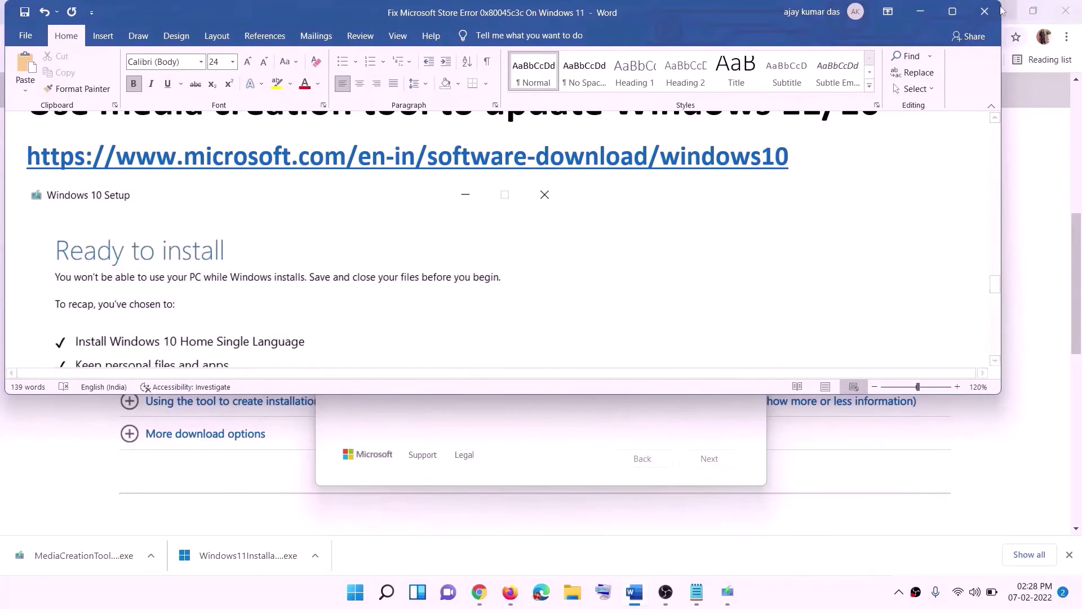
{"action": "left_click", "coordinate": [955, 14]}
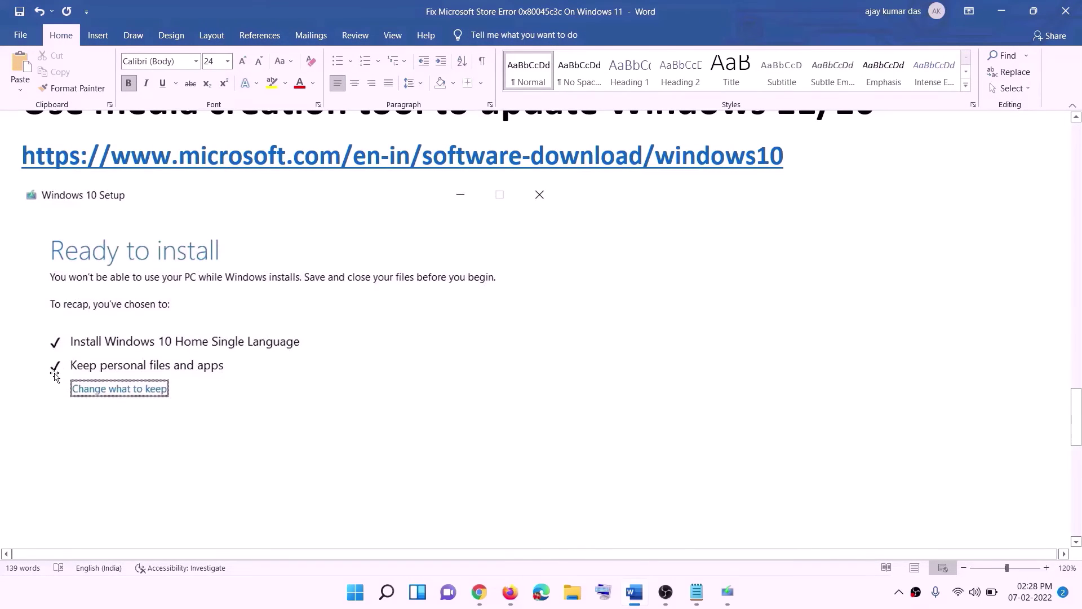
{"action": "scroll", "coordinate": [556, 391], "scroll_direction": "down", "scroll_amount": 3}
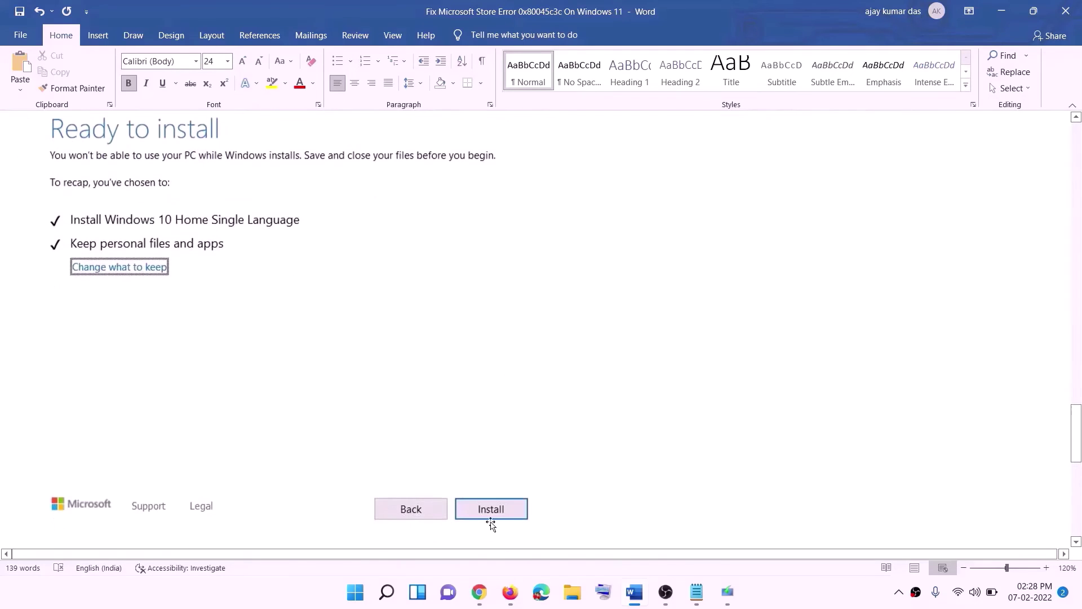